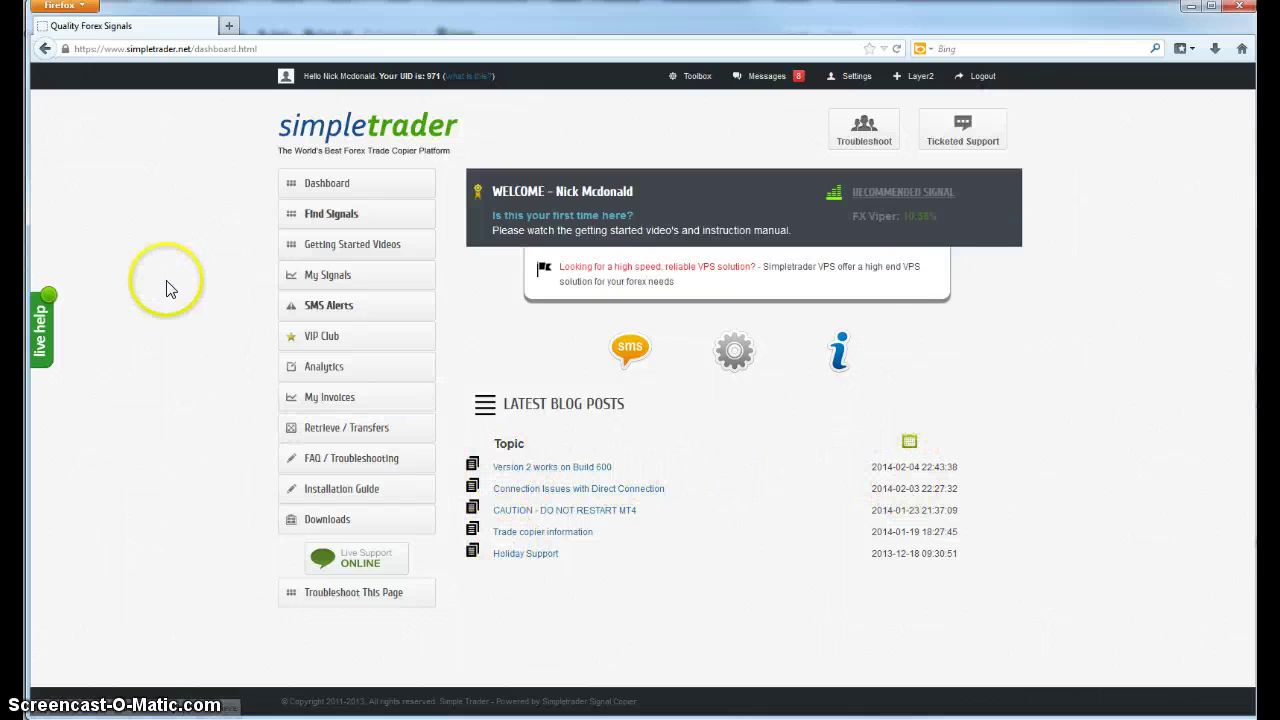
# Open My Signals and the Smart Trader subscription's edit settings page.
pyautogui.click(343, 283)
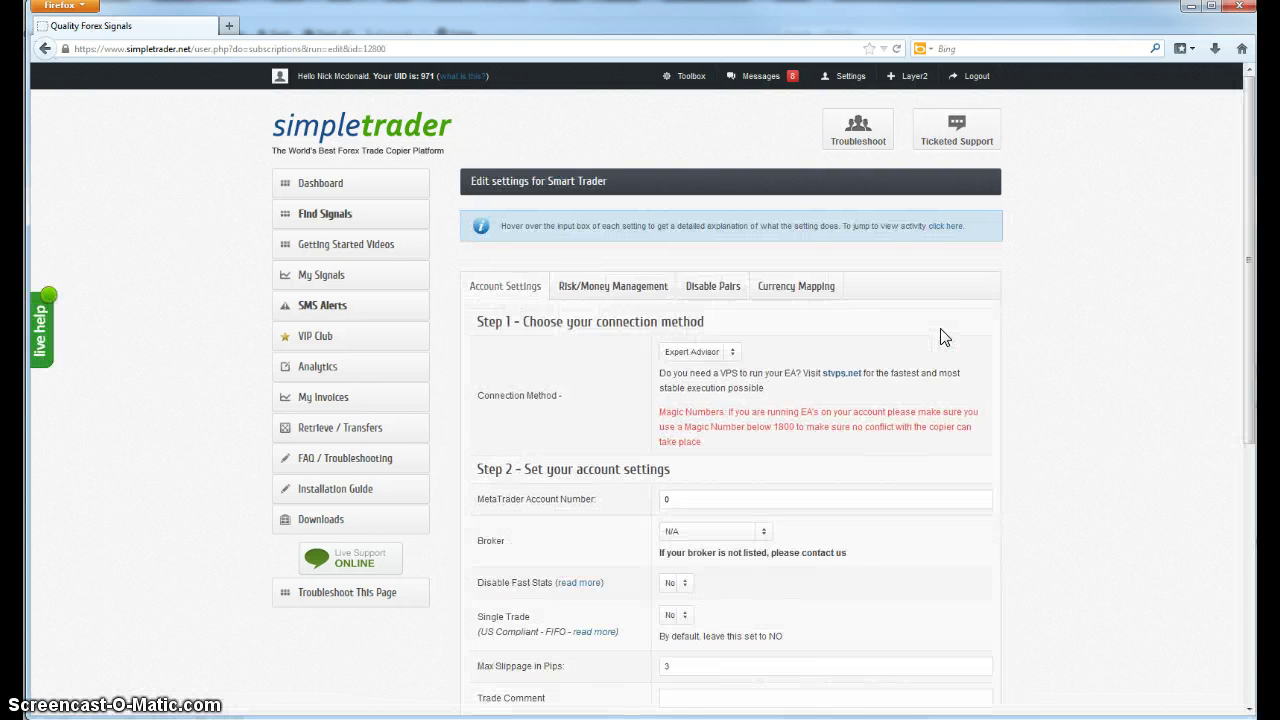
# Enter the MT4 account number in the MetaTrader Account Number field.
pyautogui.scroll(-2, 991, 306)
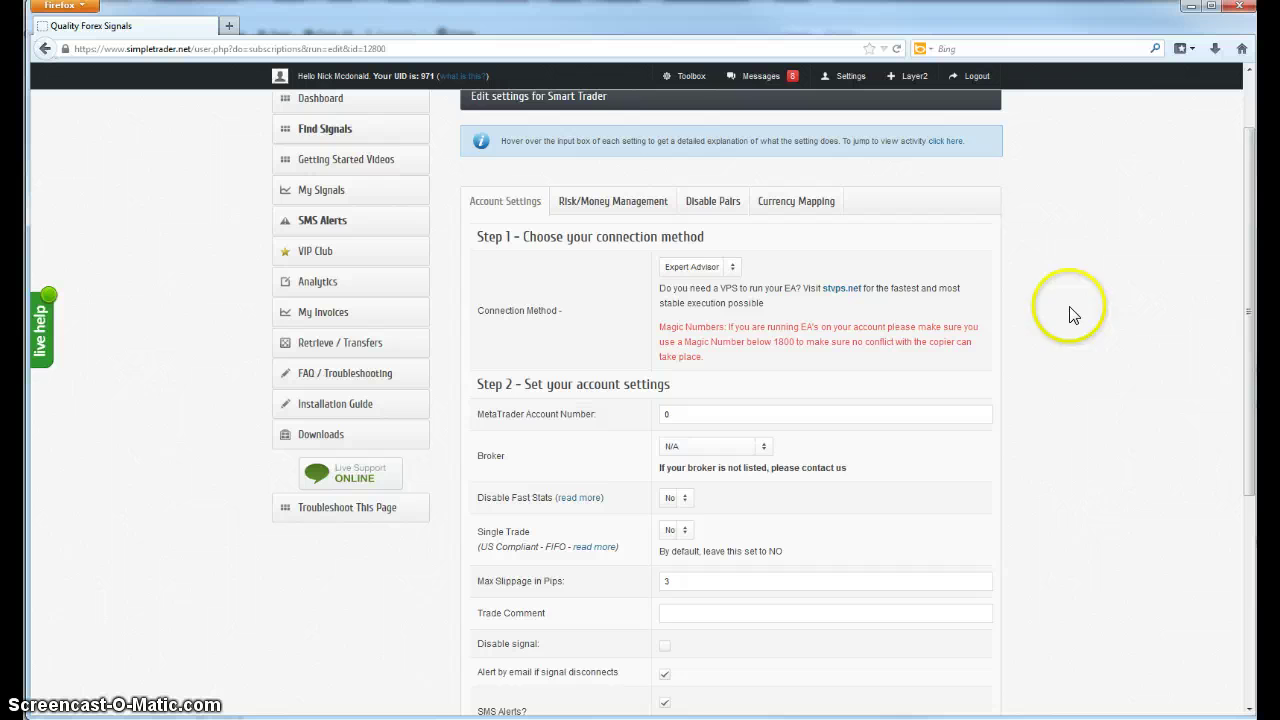
pyautogui.click(705, 416)
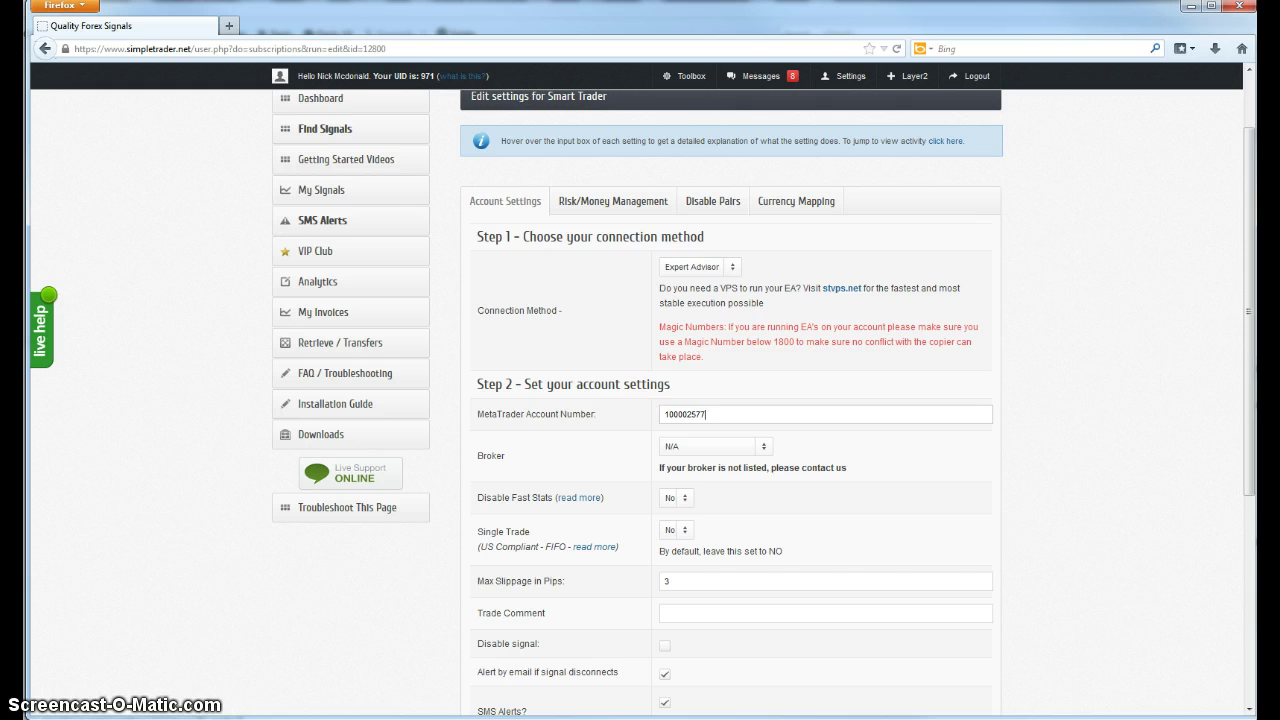
pyautogui.moveTo(714, 414)
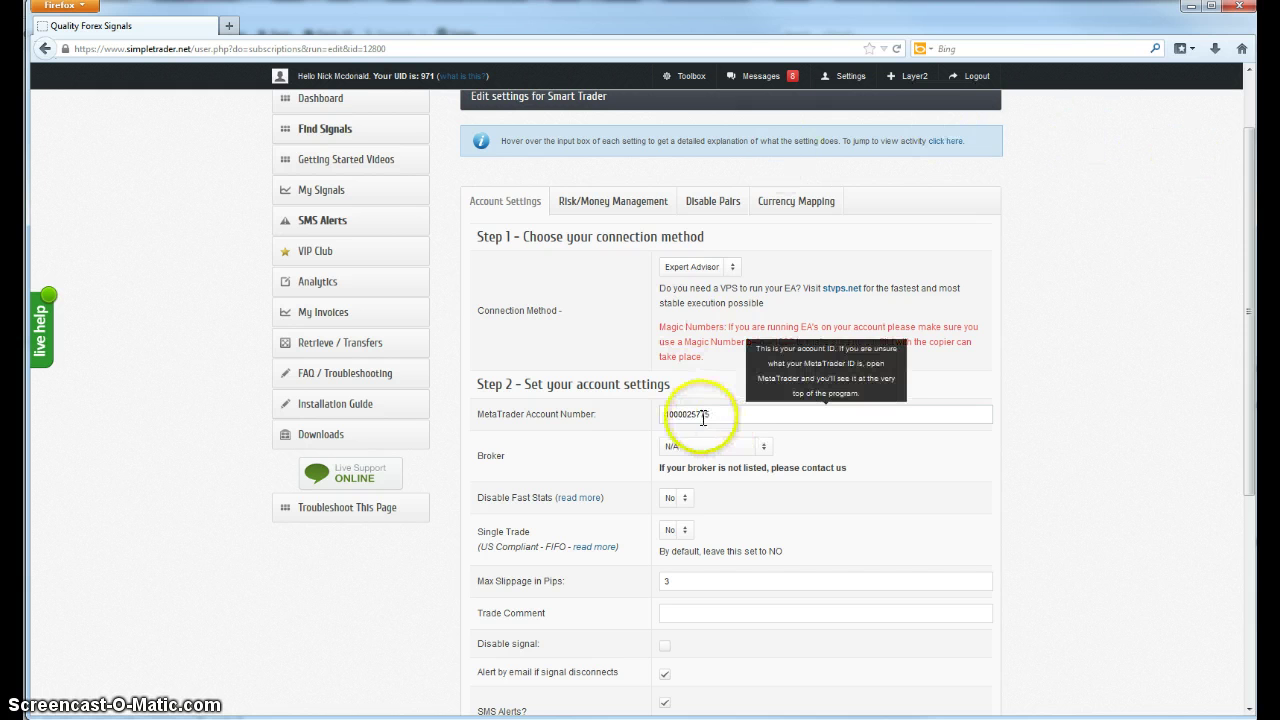
pyautogui.click(684, 412)
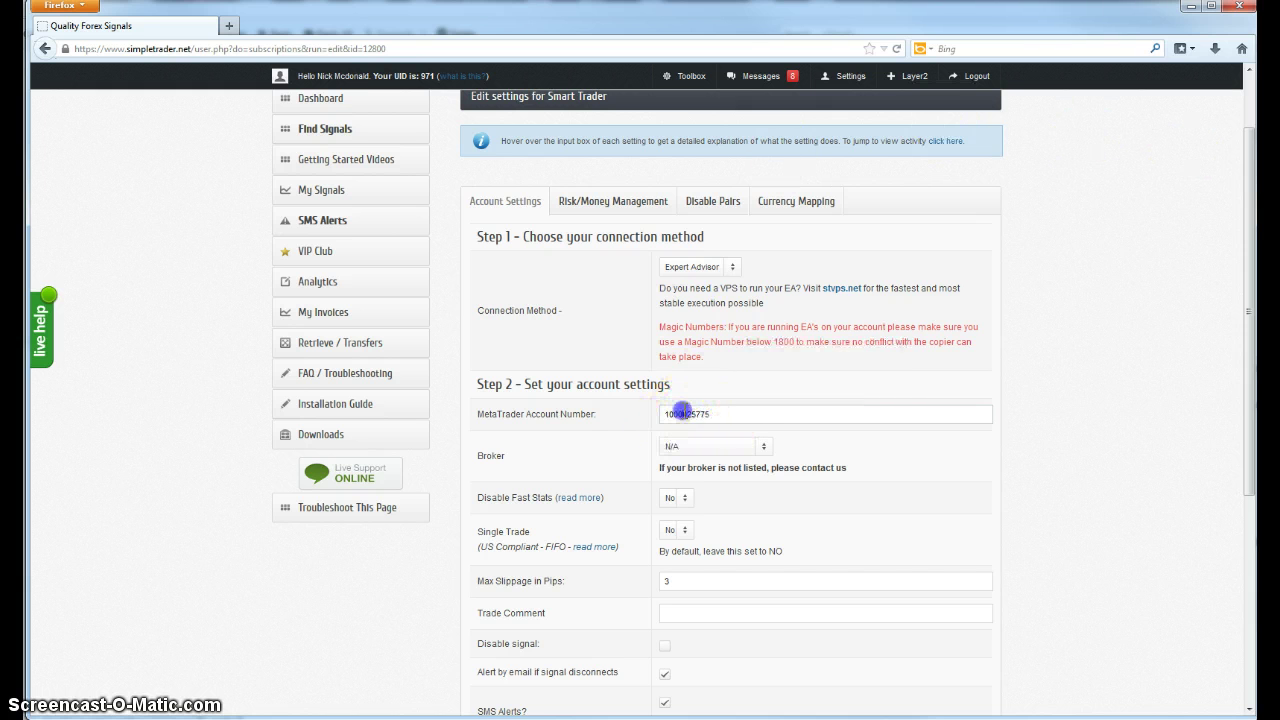
# Choose Axitrader from the Broker dropdown.
pyautogui.click(748, 450)
pyautogui.scroll(-1, 745, 535)
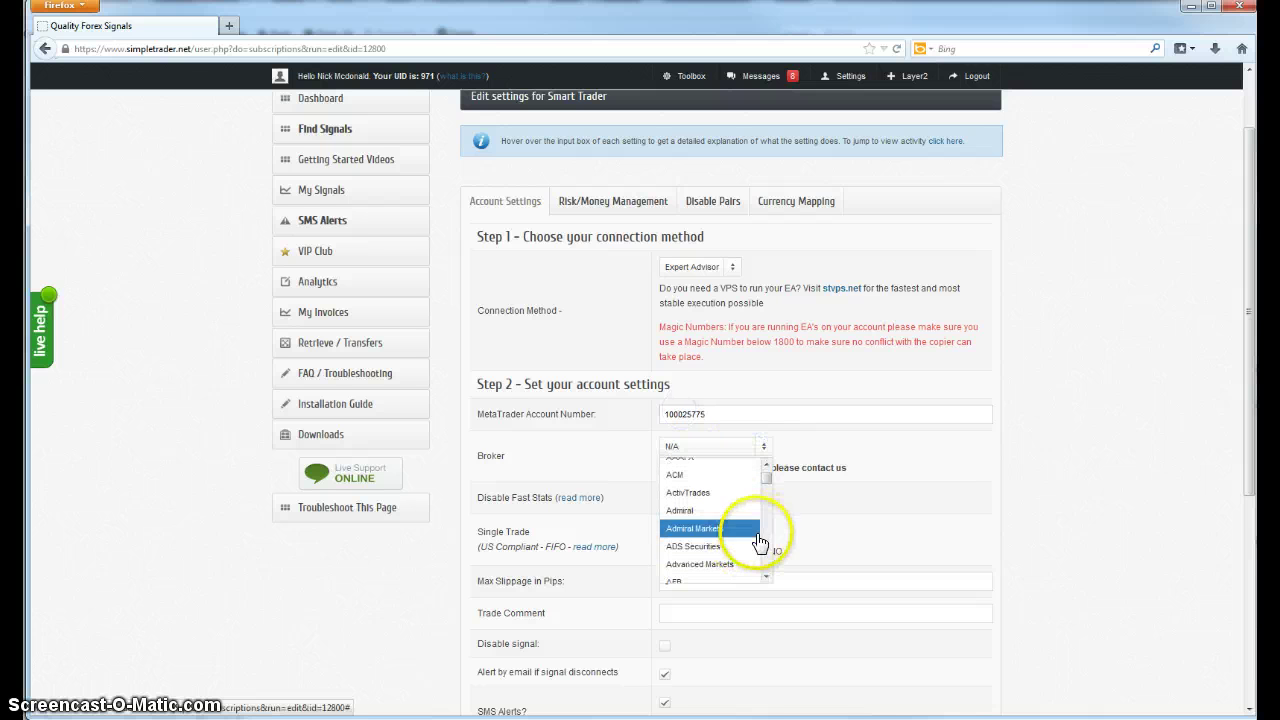
pyautogui.scroll(-4, 760, 542)
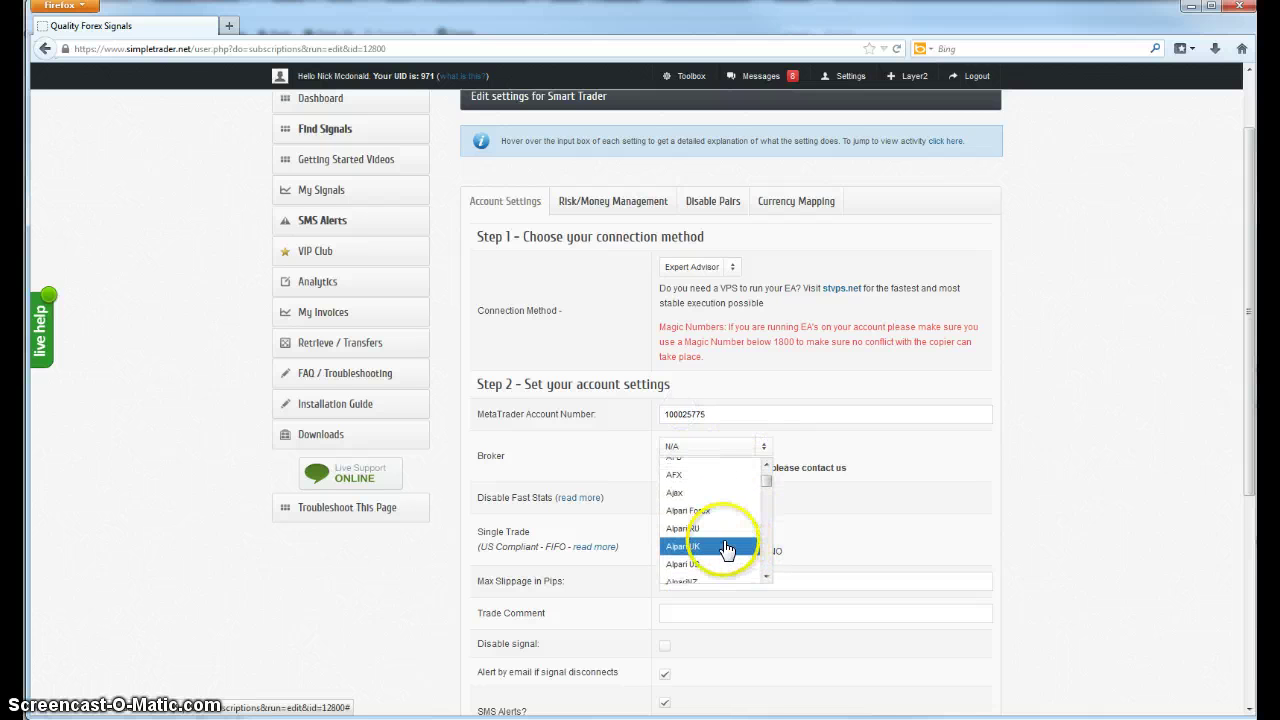
pyautogui.scroll(-3, 720, 552)
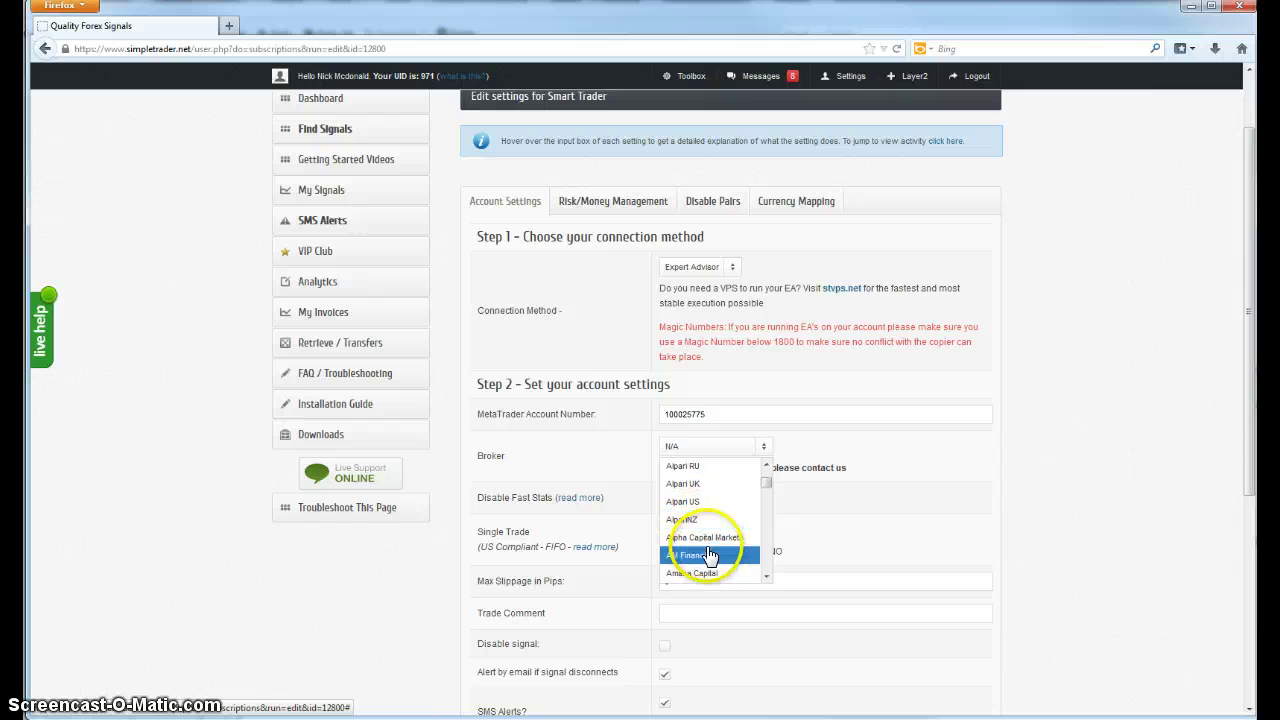
pyautogui.scroll(-3, 708, 555)
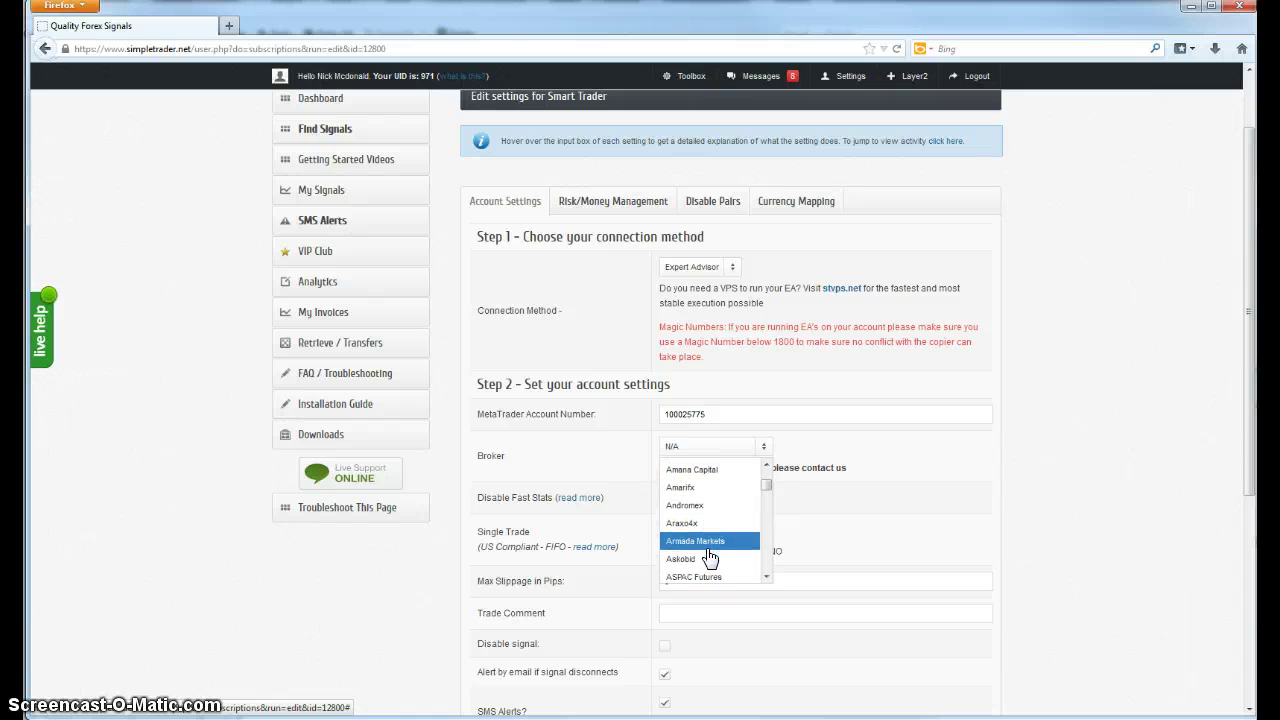
pyautogui.scroll(-3, 709, 557)
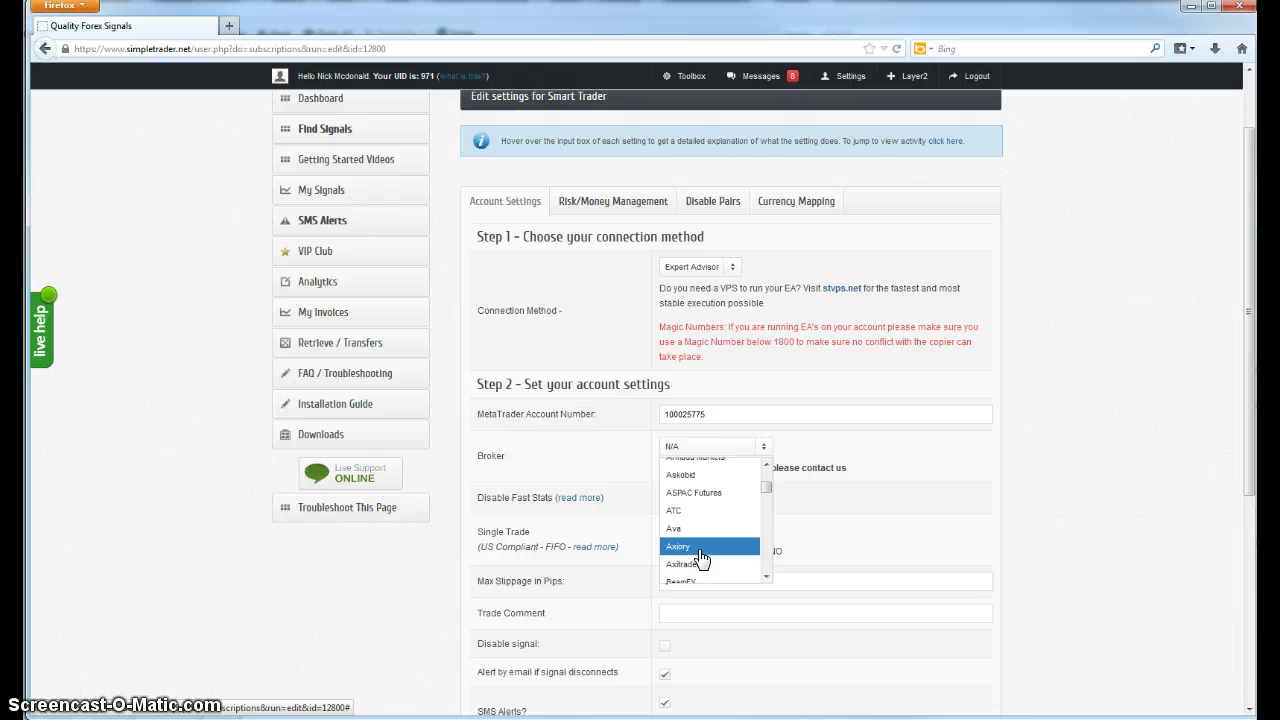
pyautogui.click(688, 564)
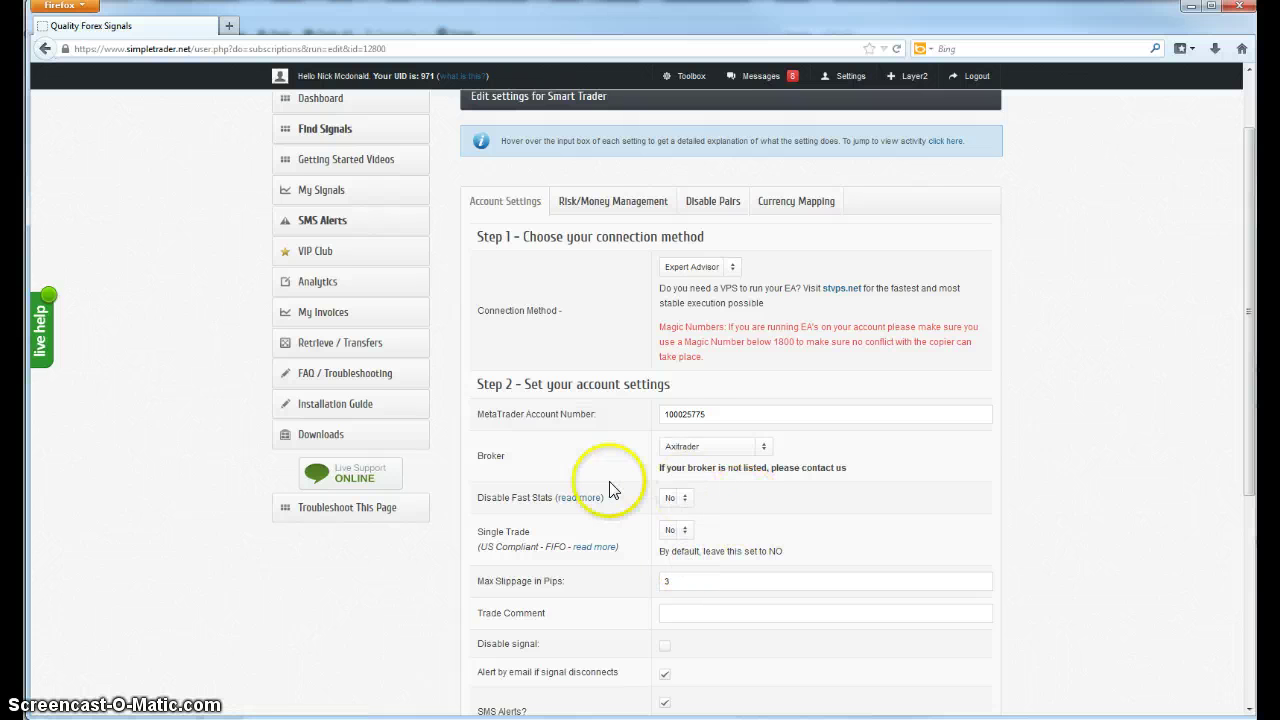
# Leave Max Slippage at 3 pips and enter 'Smart' as the Trade Comment.
pyautogui.scroll(-3, 612, 490)
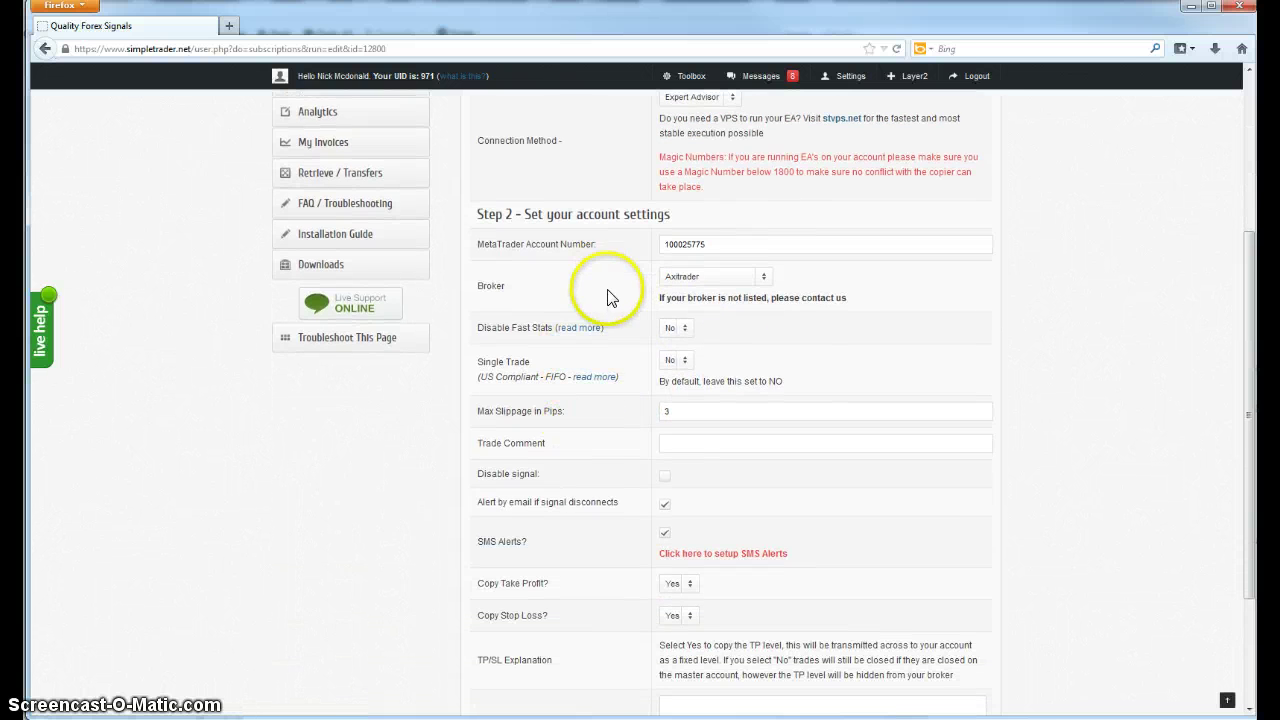
pyautogui.scroll(-2, 612, 298)
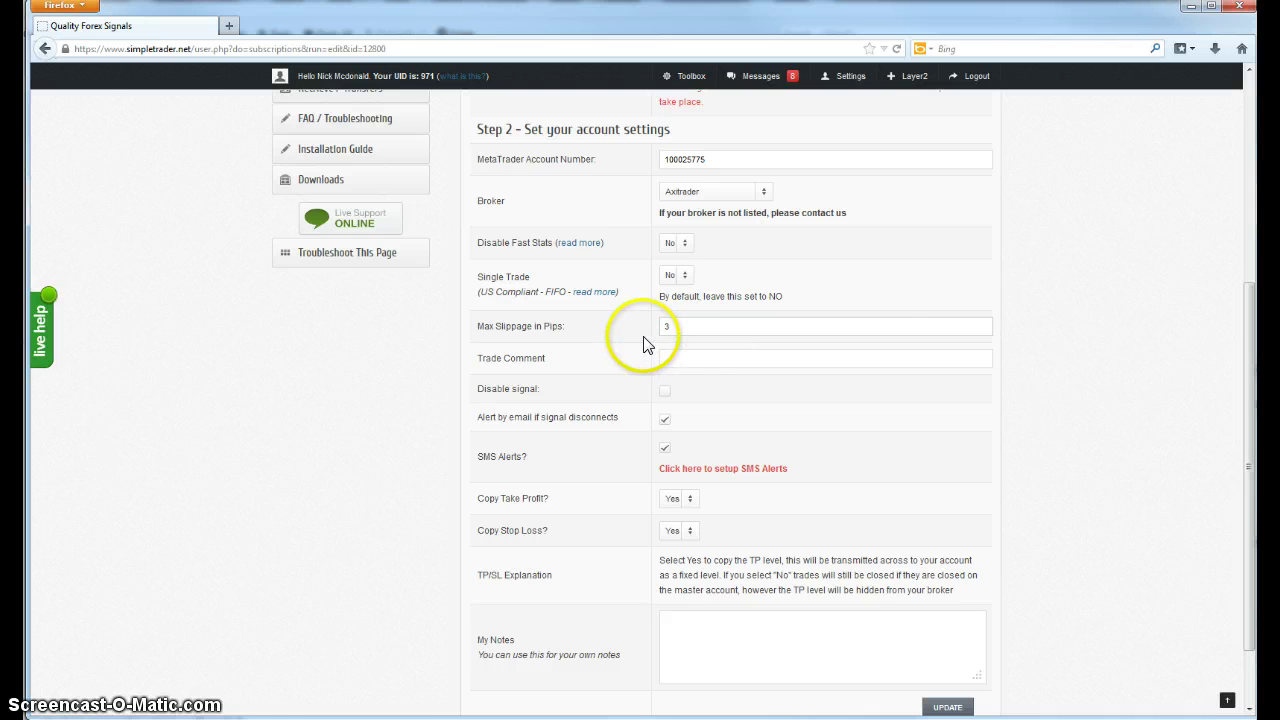
pyautogui.click(689, 328)
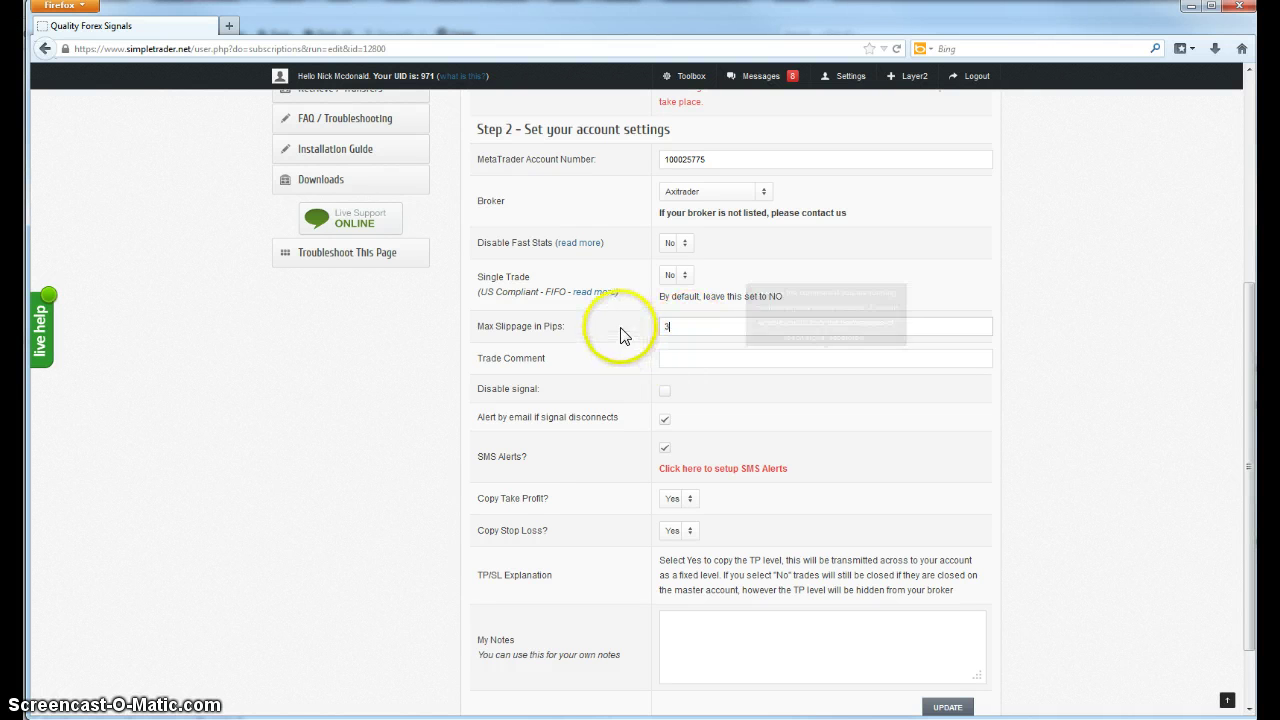
pyautogui.click(679, 358)
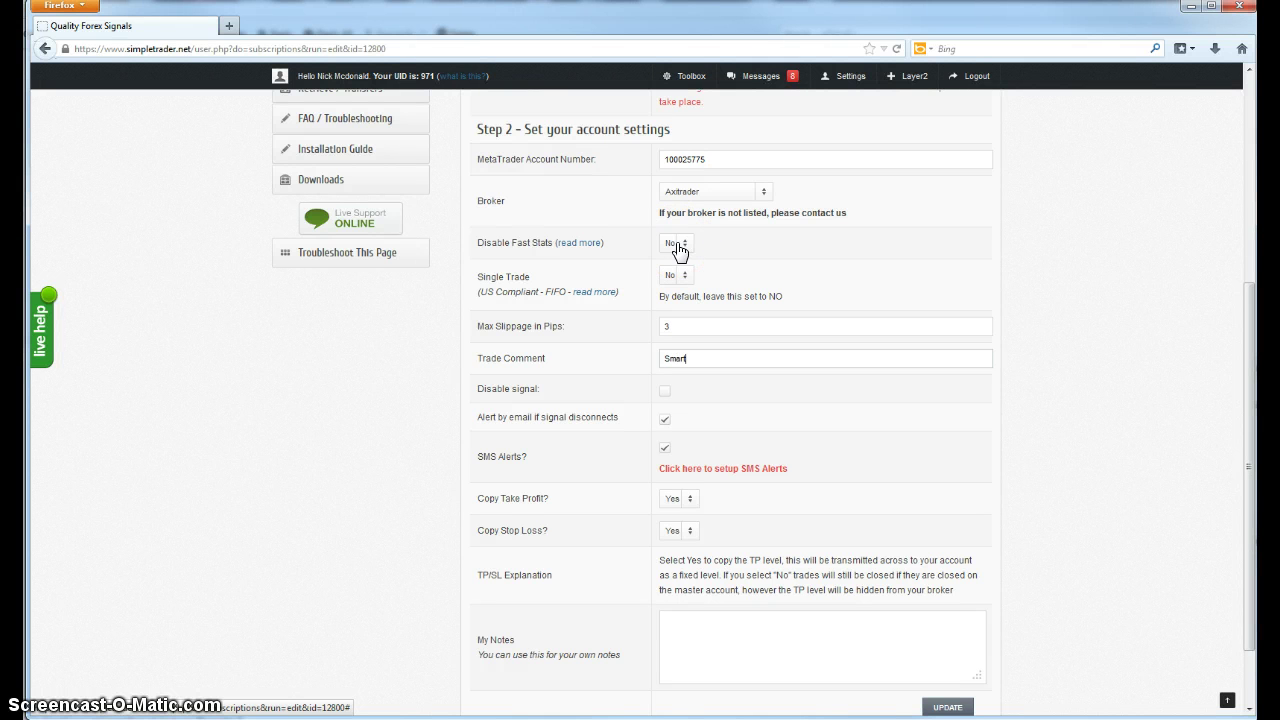
pyautogui.click(1005, 365)
pyautogui.click(906, 360)
# Keep email disconnect alerts enabled and set Copy Stop Loss to No.
pyautogui.click(665, 420)
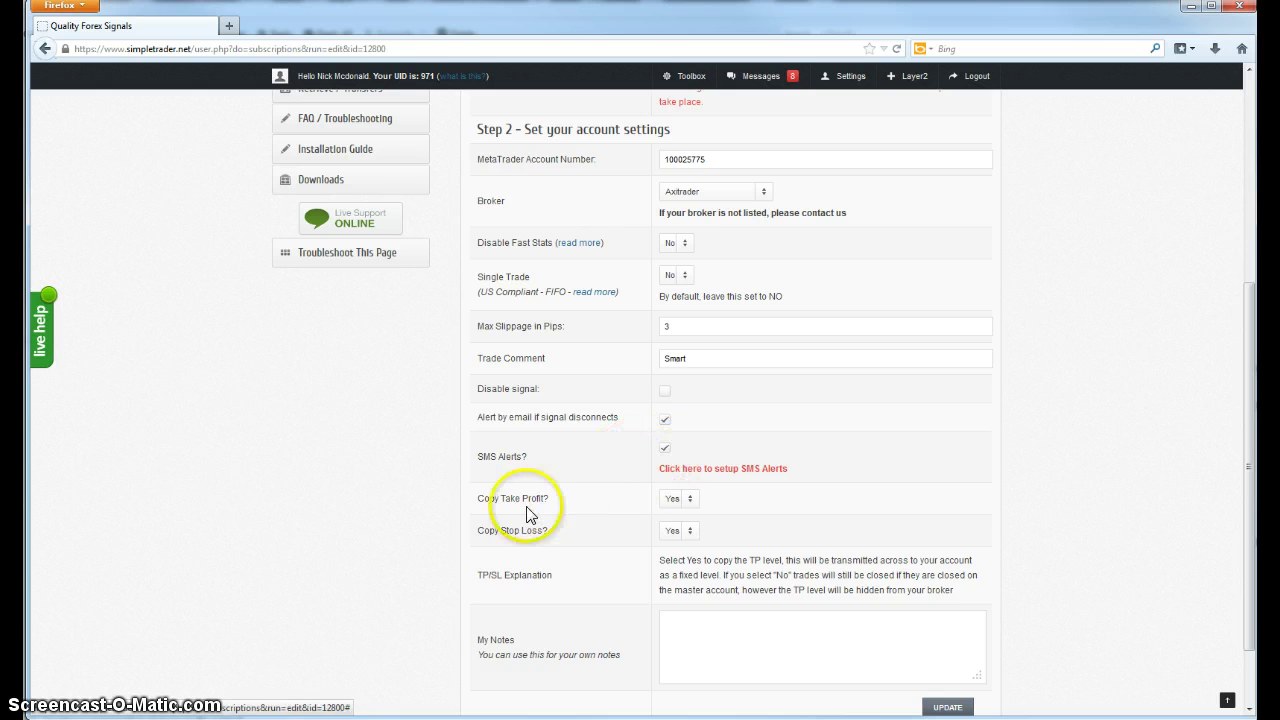
pyautogui.click(688, 532)
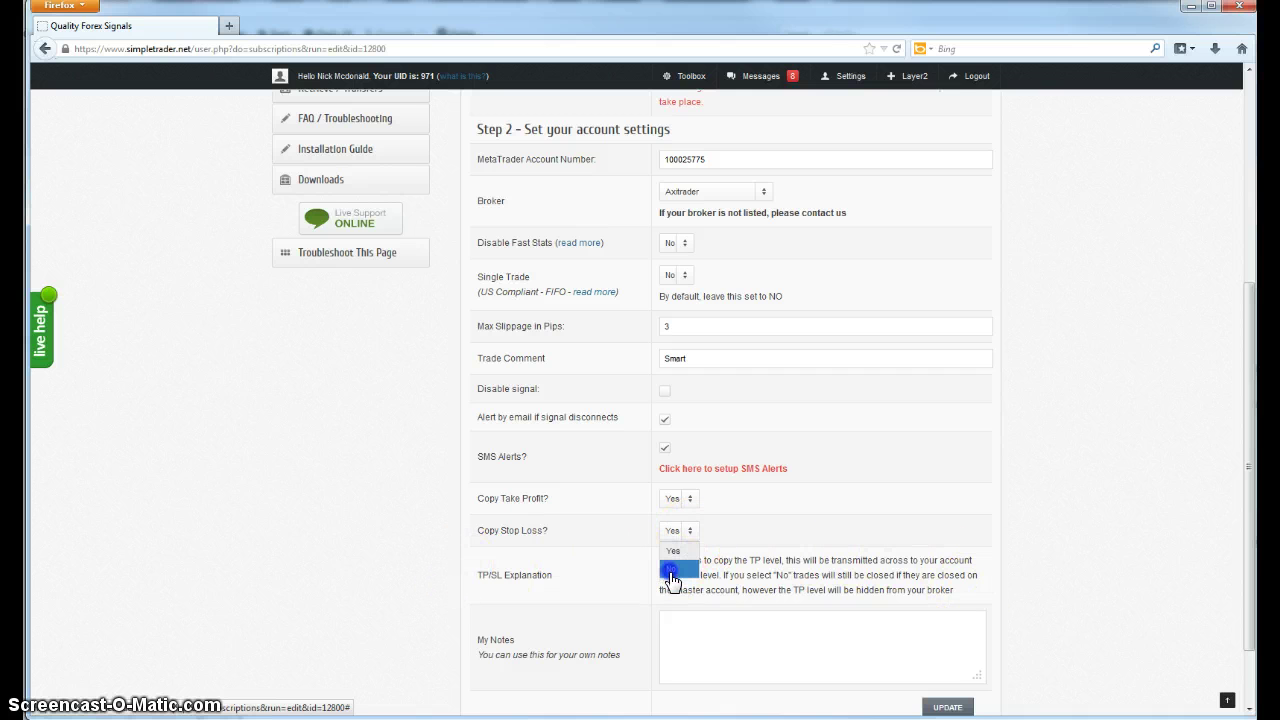
pyautogui.click(681, 570)
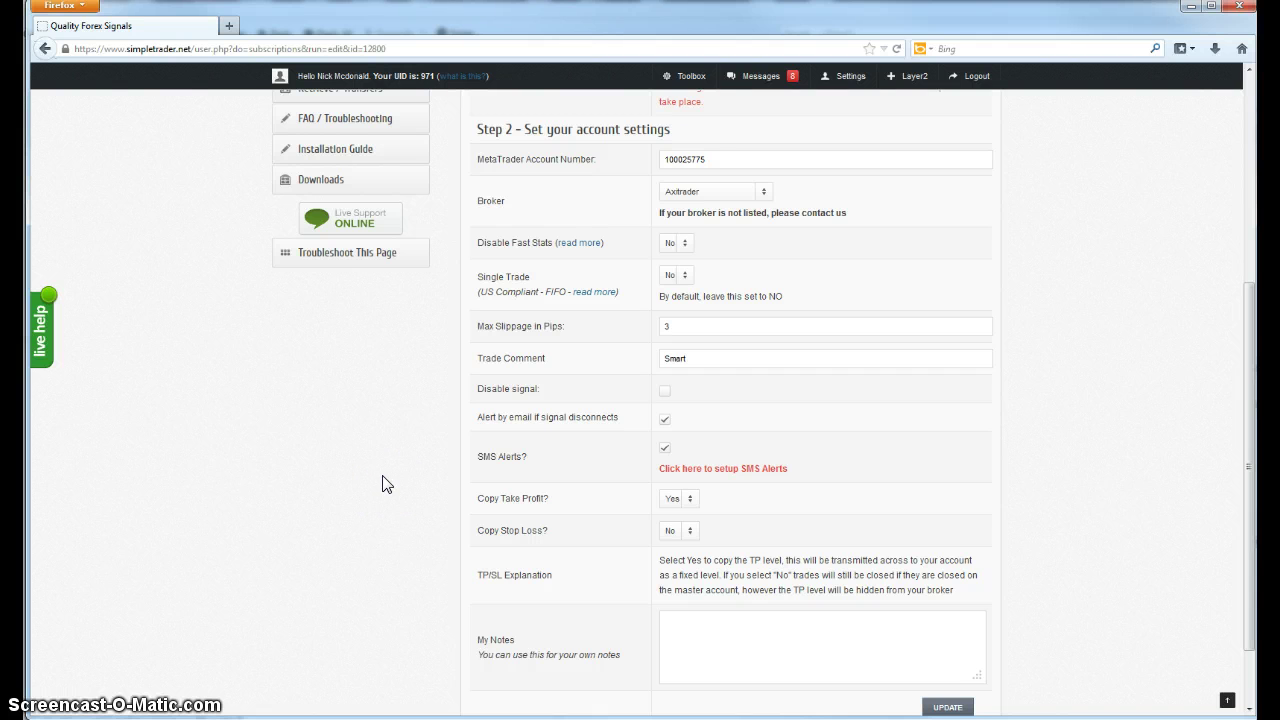
# Check the Personal Notes field and the rest of the form before submitting.
pyautogui.scroll(-2, 387, 485)
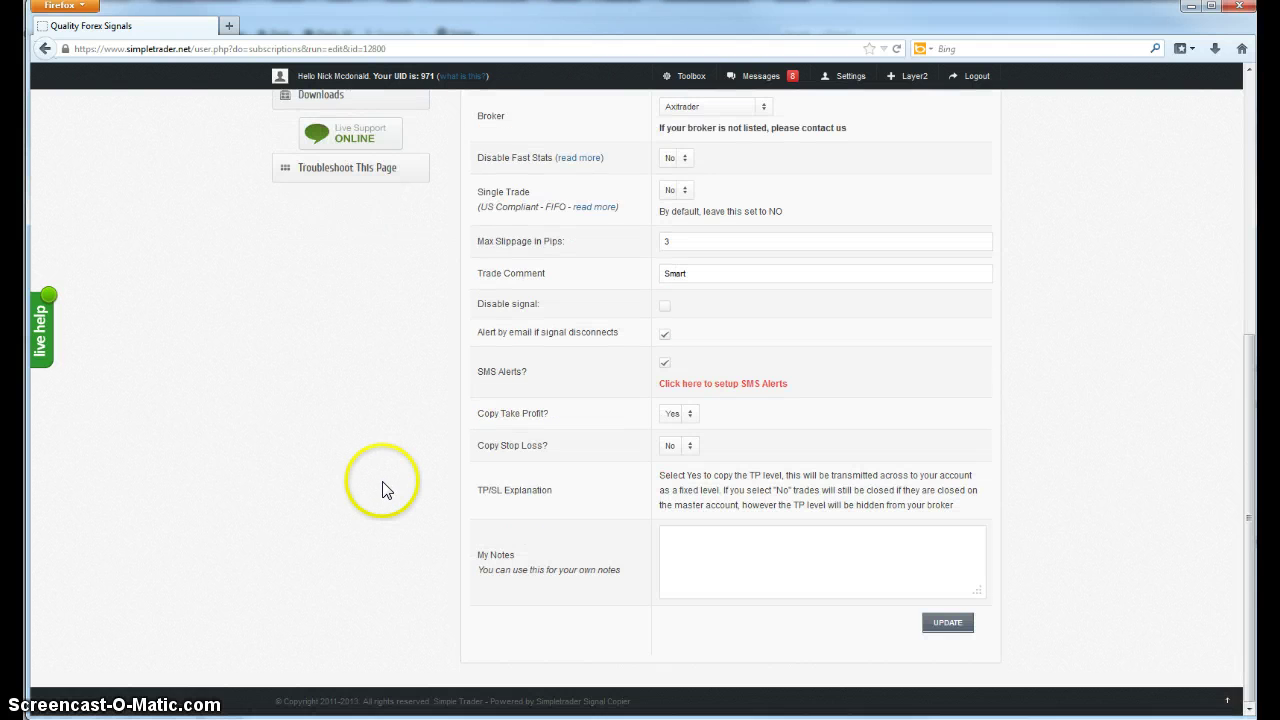
pyautogui.click(751, 554)
pyautogui.scroll(5, 563, 609)
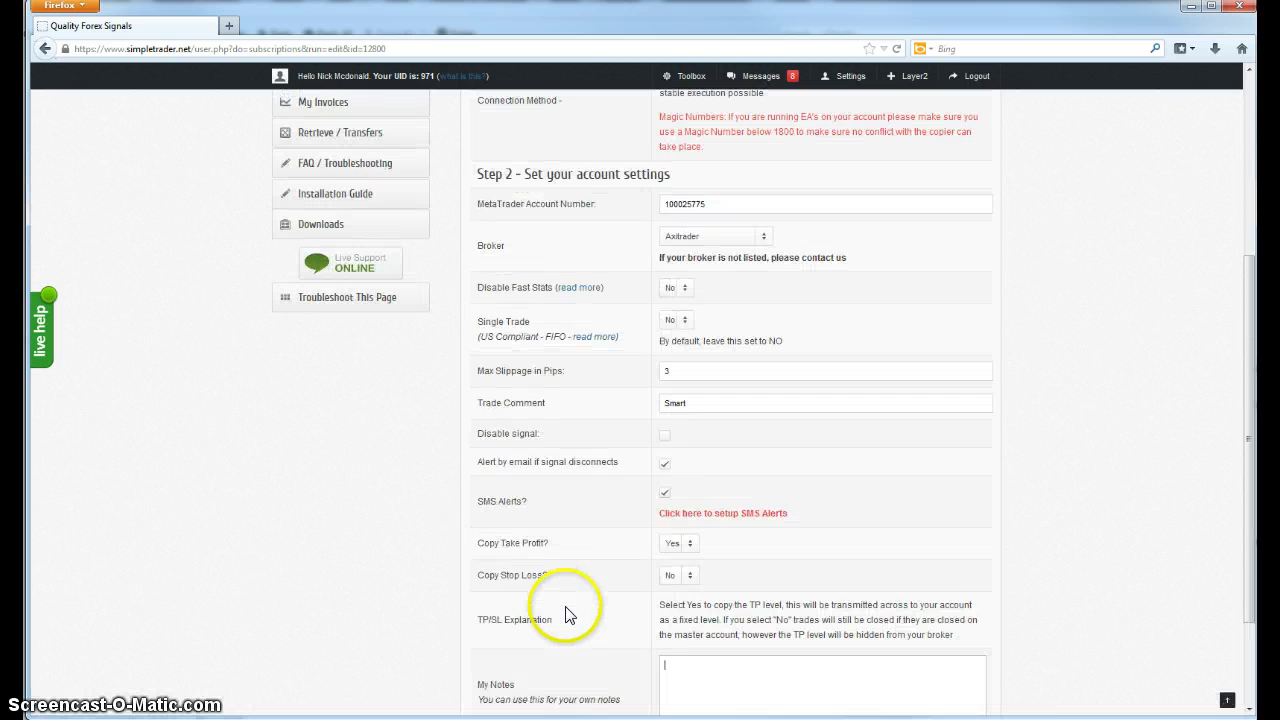
pyautogui.scroll(-5, 534, 600)
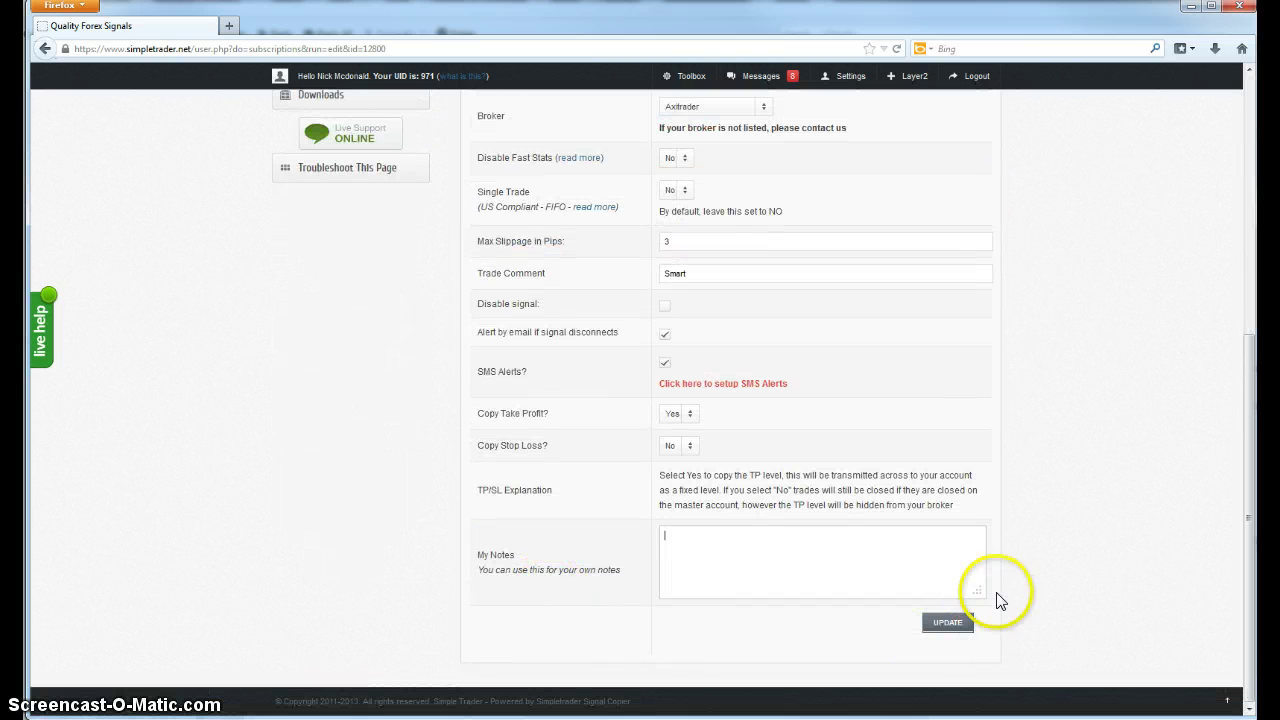
pyautogui.scroll(1, 1010, 630)
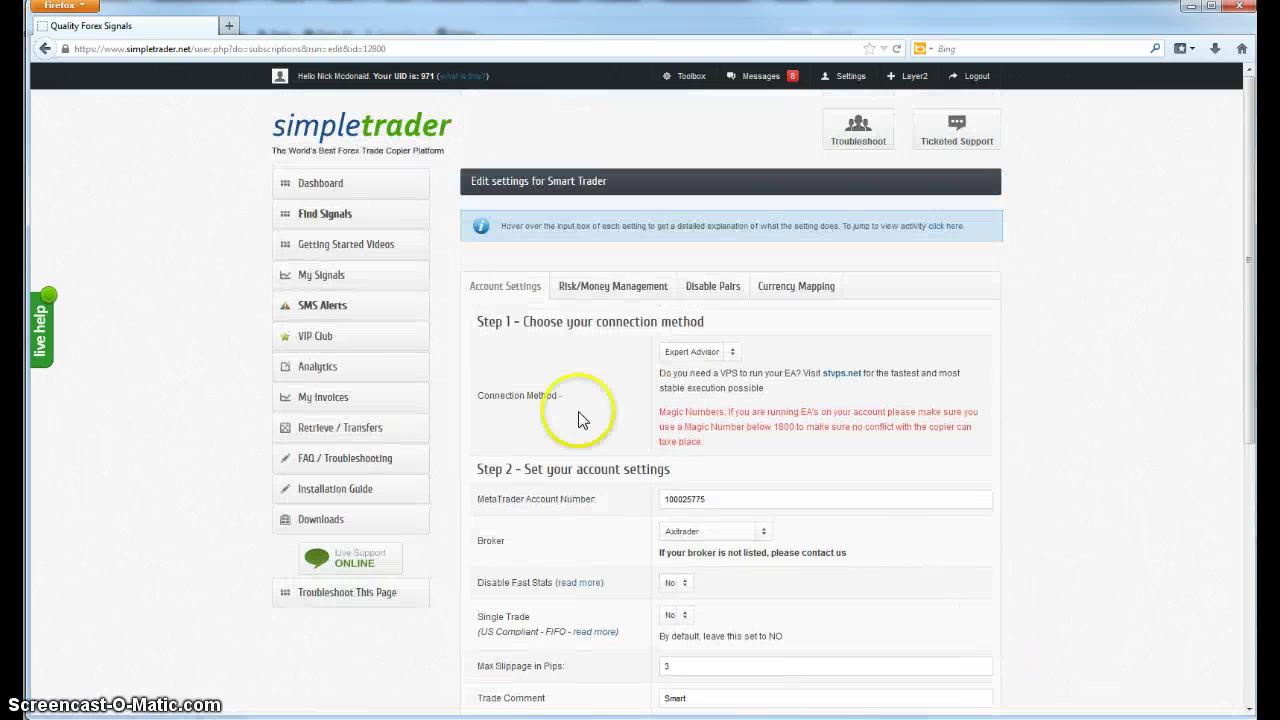
# Go to Risk/Money Management and review the Max Lot value of 1.00.
pyautogui.click(605, 288)
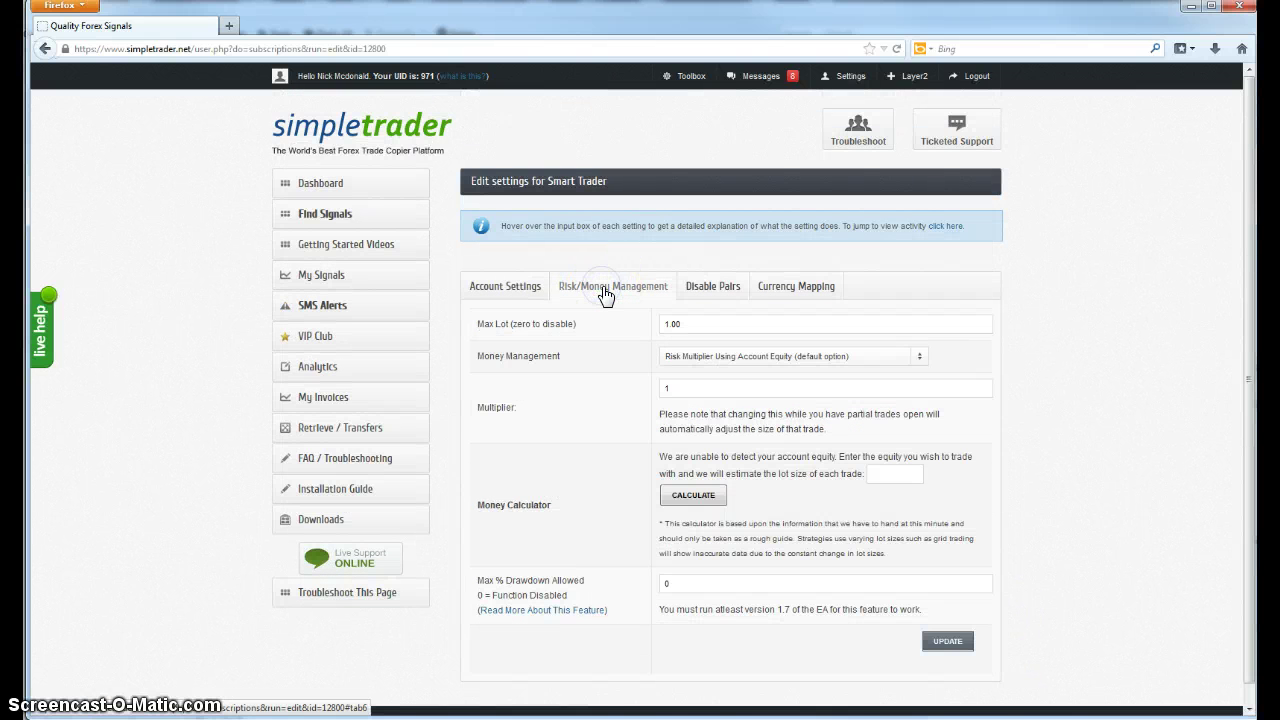
pyautogui.click(636, 318)
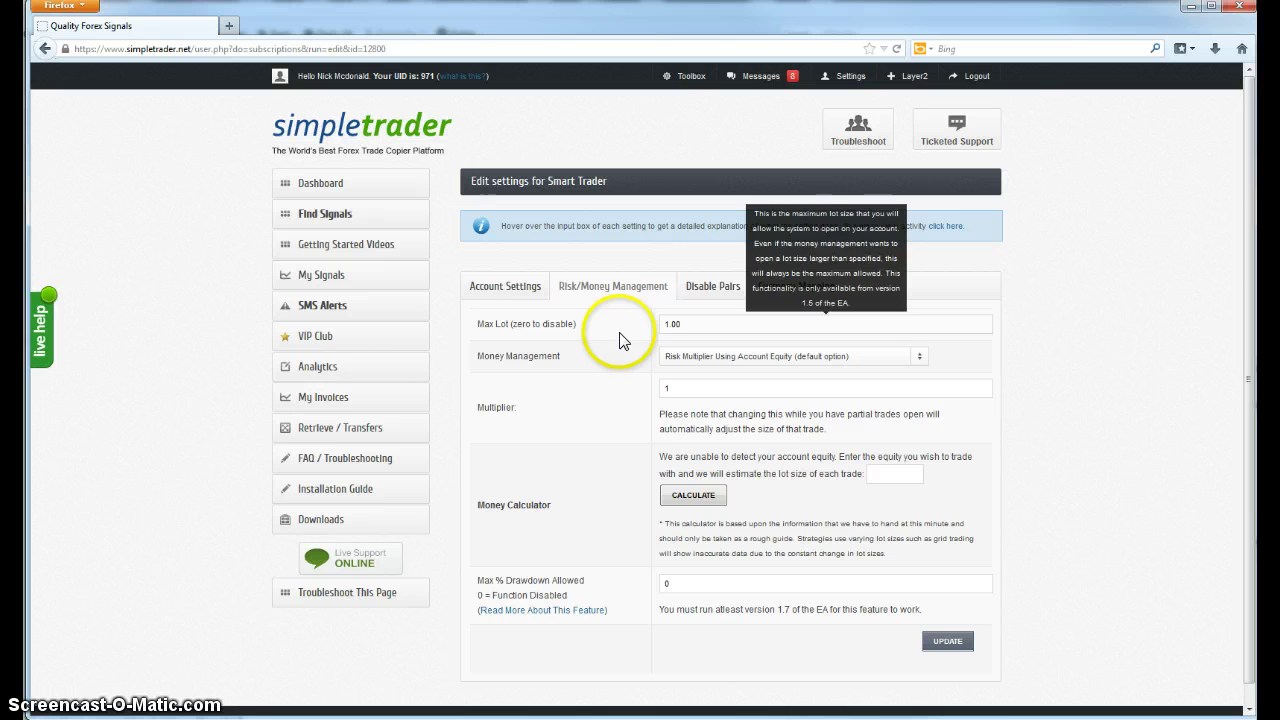
pyautogui.moveTo(684, 325); pyautogui.dragTo(632, 355)
pyautogui.click(610, 357)
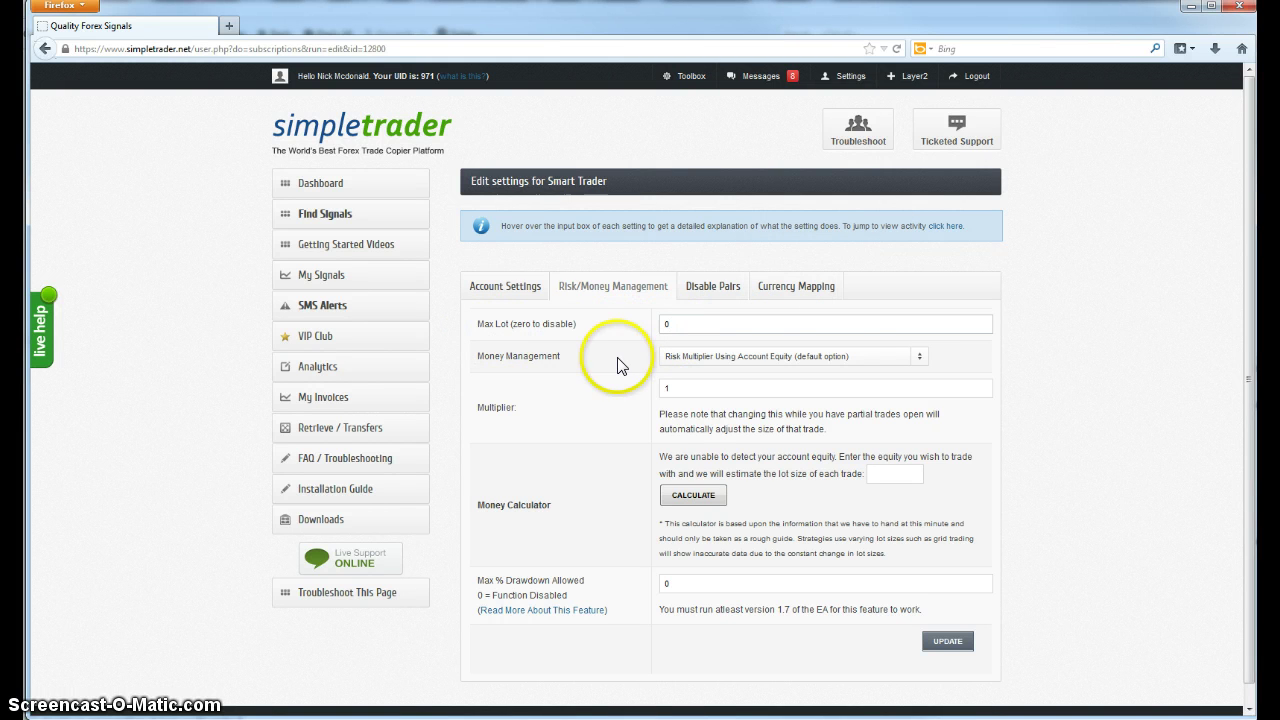
pyautogui.click(664, 331)
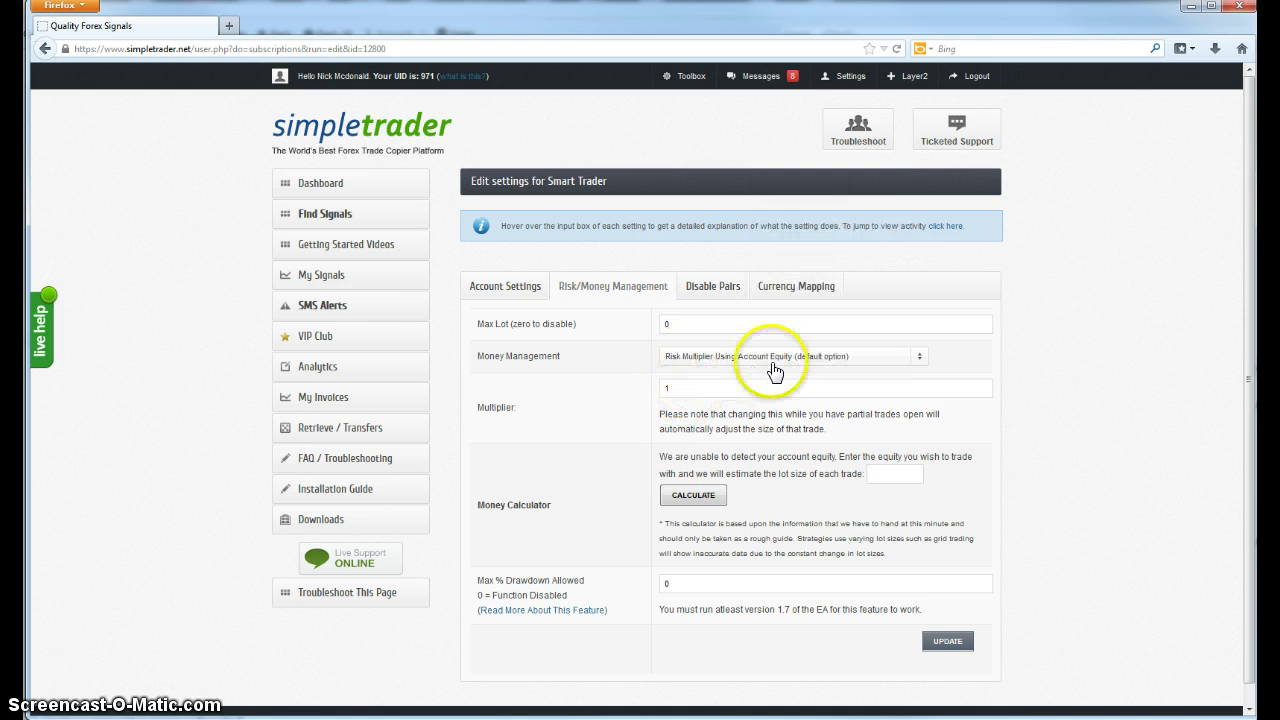
# Enter 5000 as the calculator's equity and calculate the lot size.
pyautogui.moveTo(690, 388)
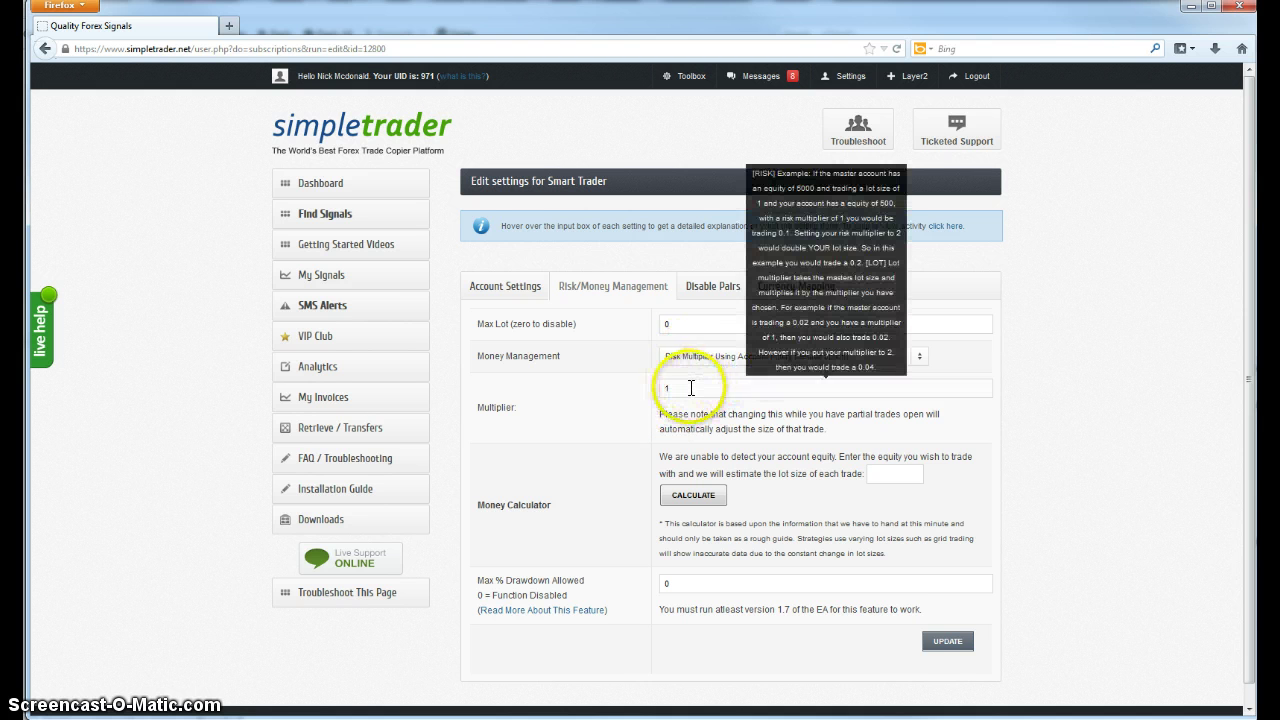
pyautogui.click(878, 474)
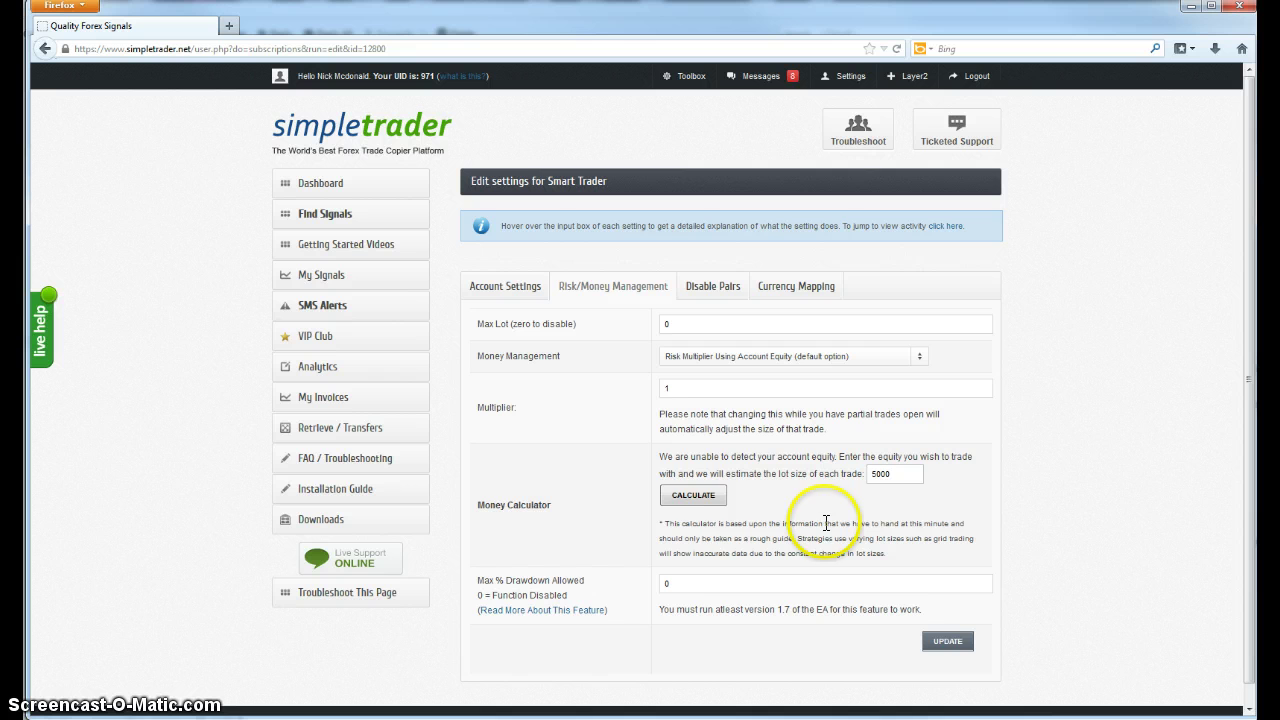
pyautogui.click(693, 500)
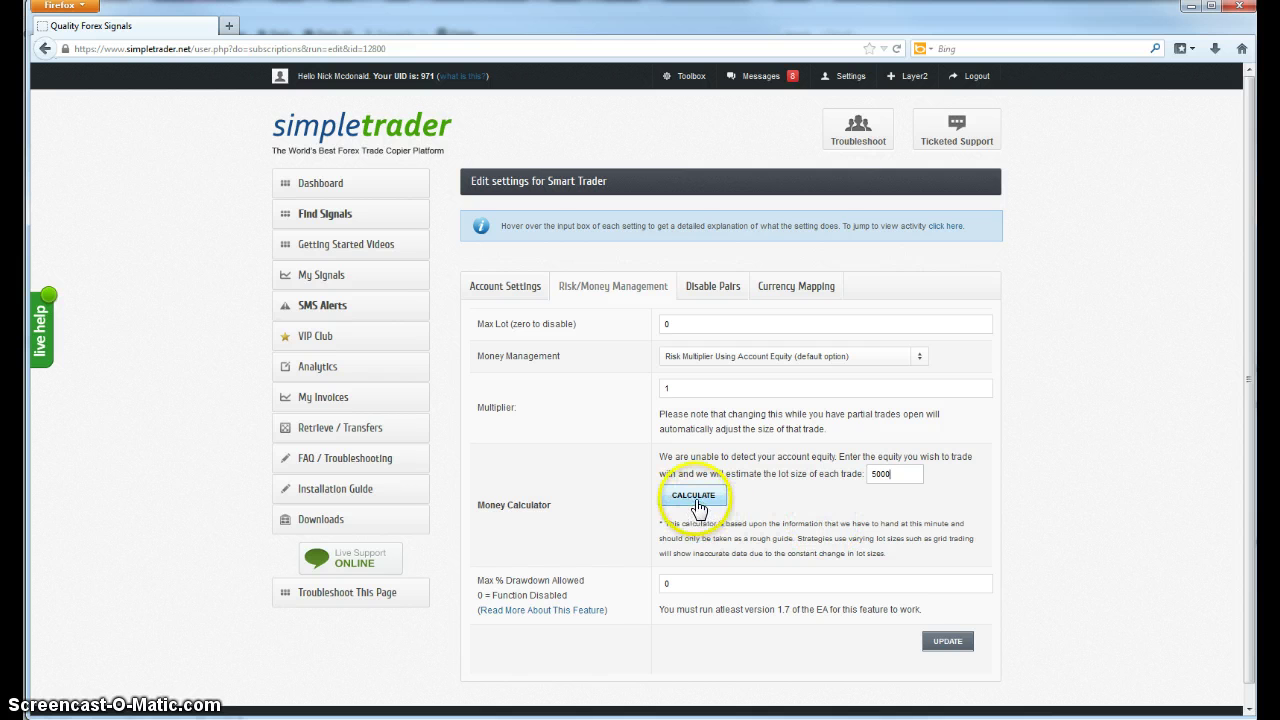
# Recalculate lot sizes with the Multiplier set to 2.
pyautogui.click(697, 508)
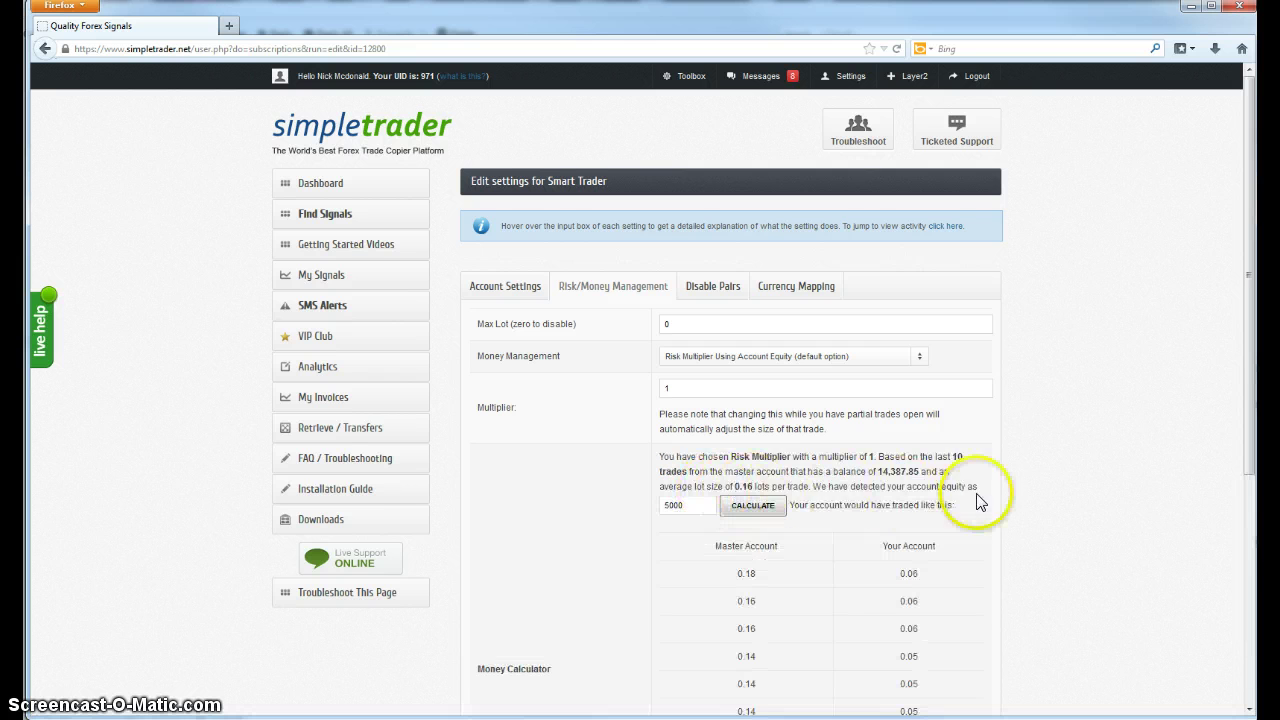
pyautogui.scroll(-3, 1010, 505)
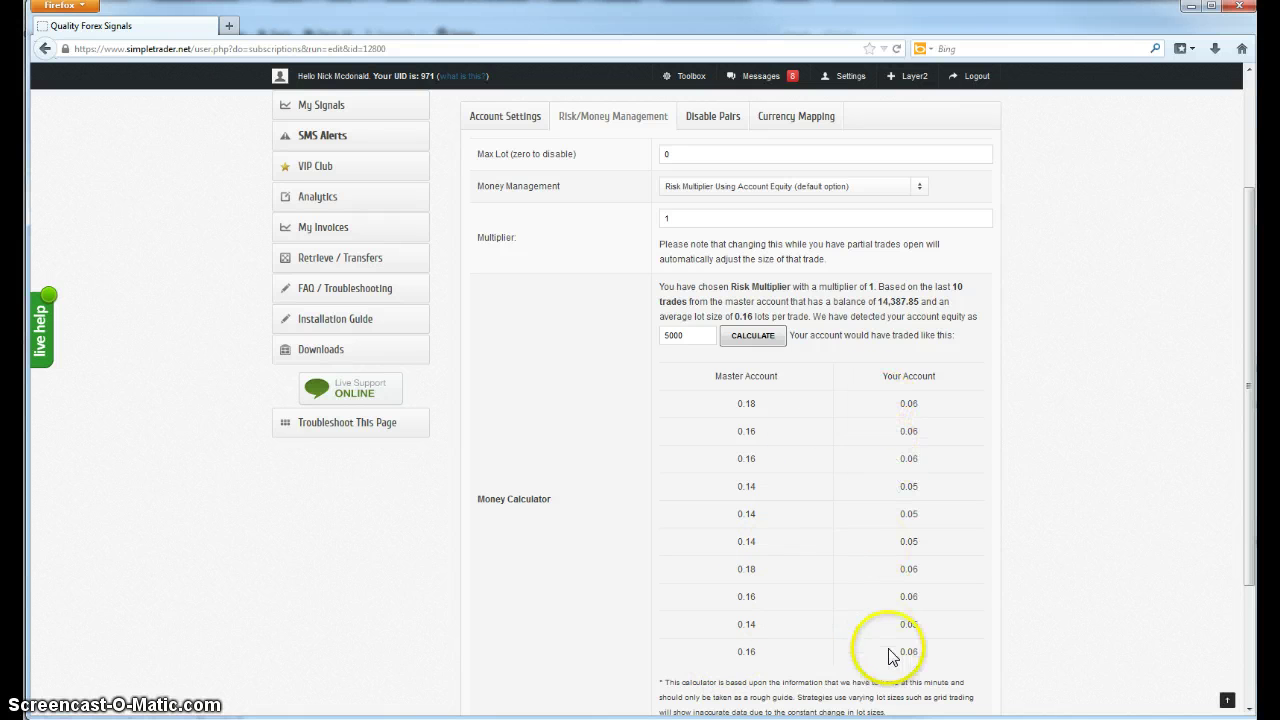
pyautogui.doubleClick(691, 218)
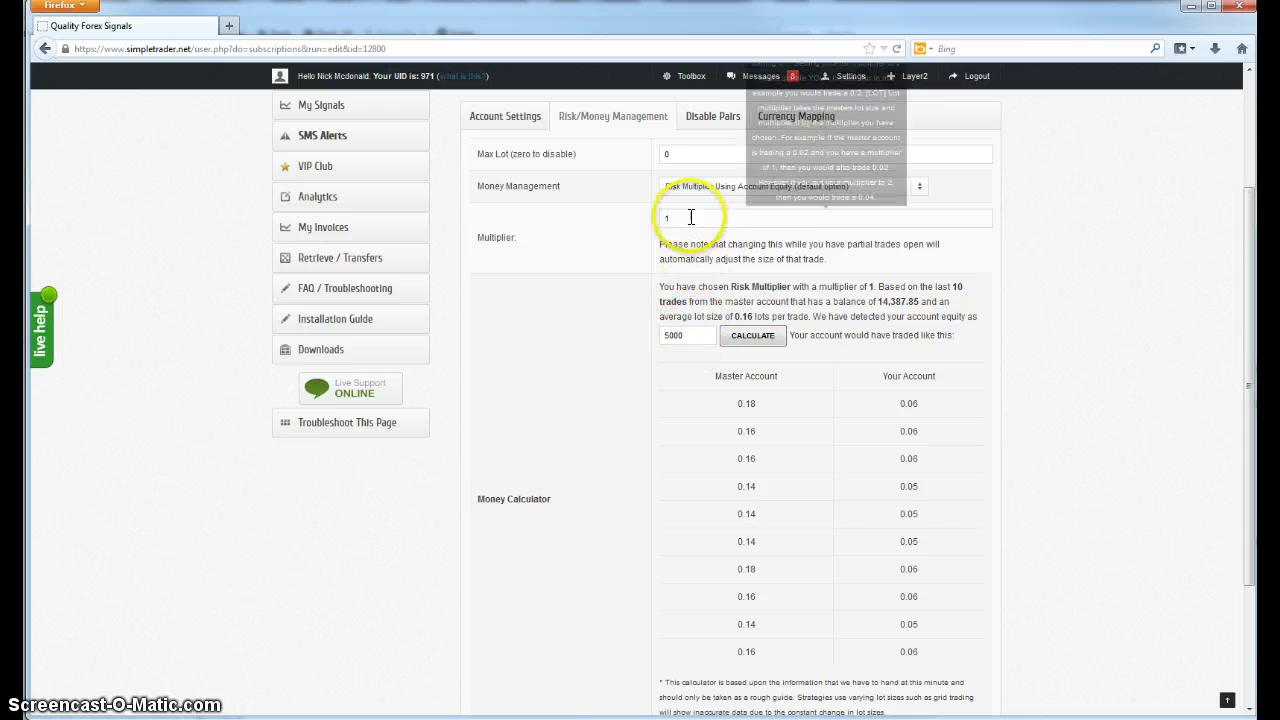
pyautogui.write('2')
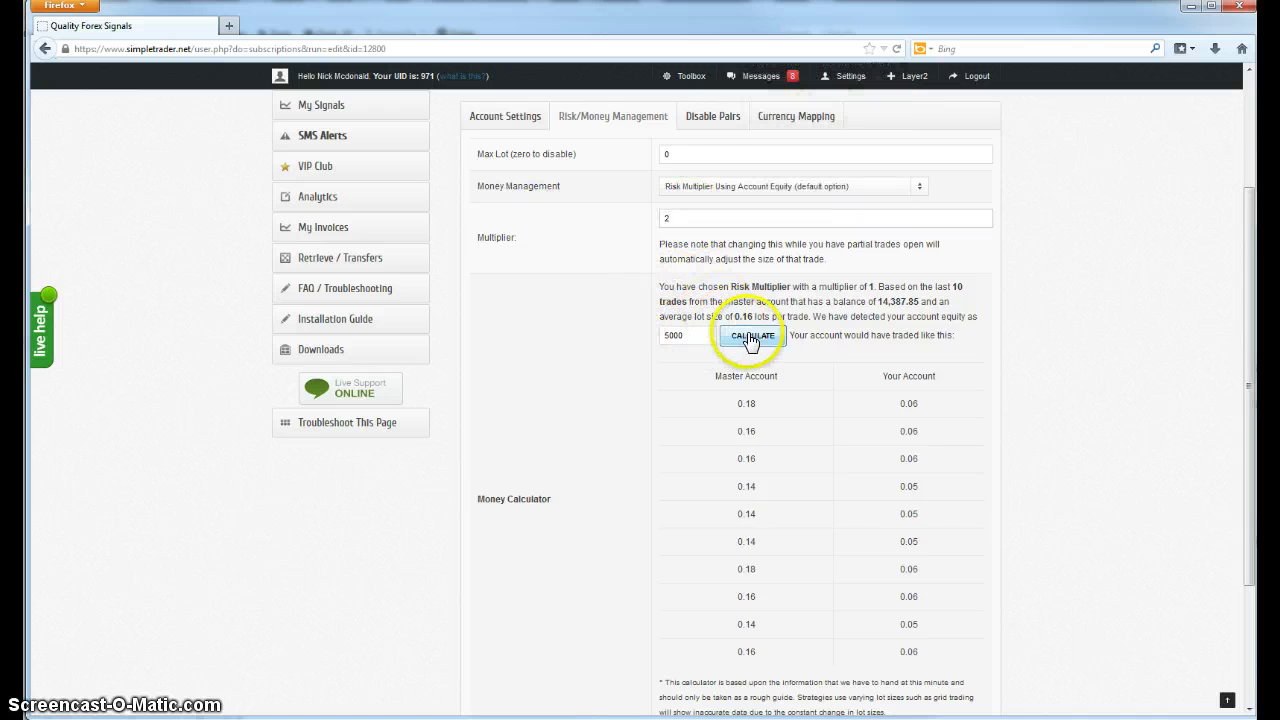
pyautogui.click(752, 337)
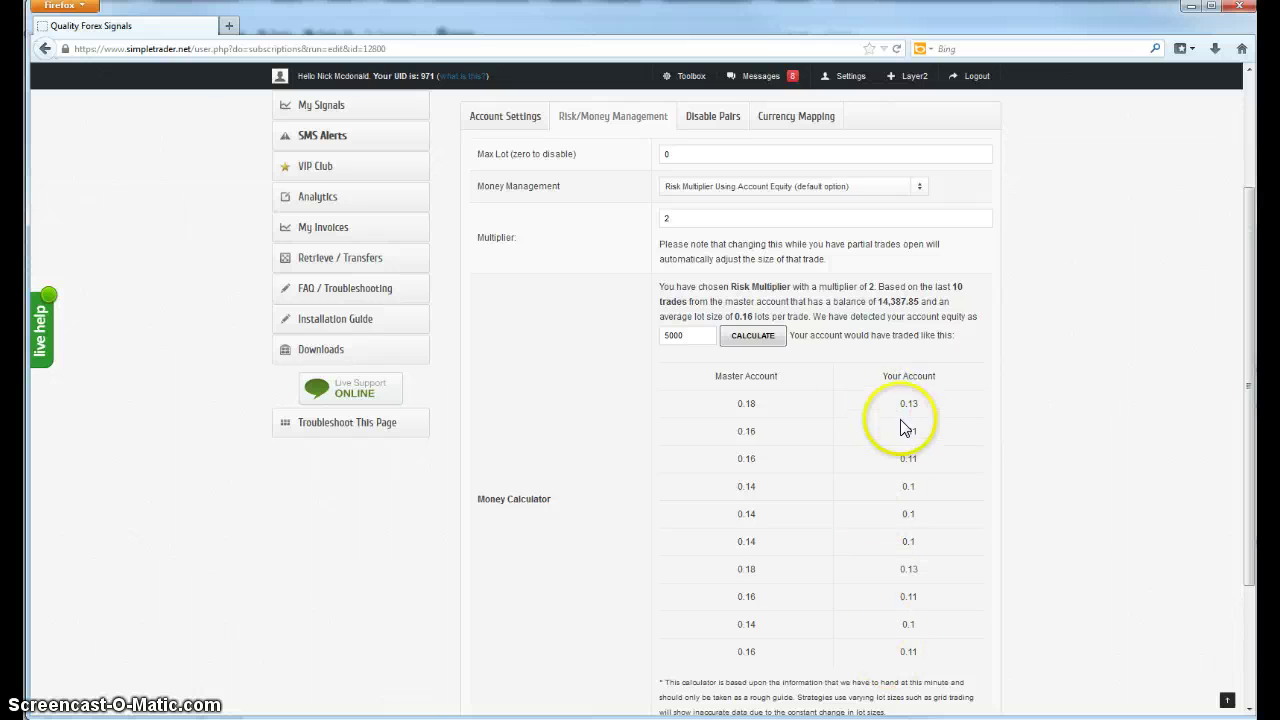
# Restore Multiplier 1 and recalculate, giving 0.05–0.06 lots per trade.
pyautogui.click(672, 217)
pyautogui.press('BackSpace')
pyautogui.write('1')
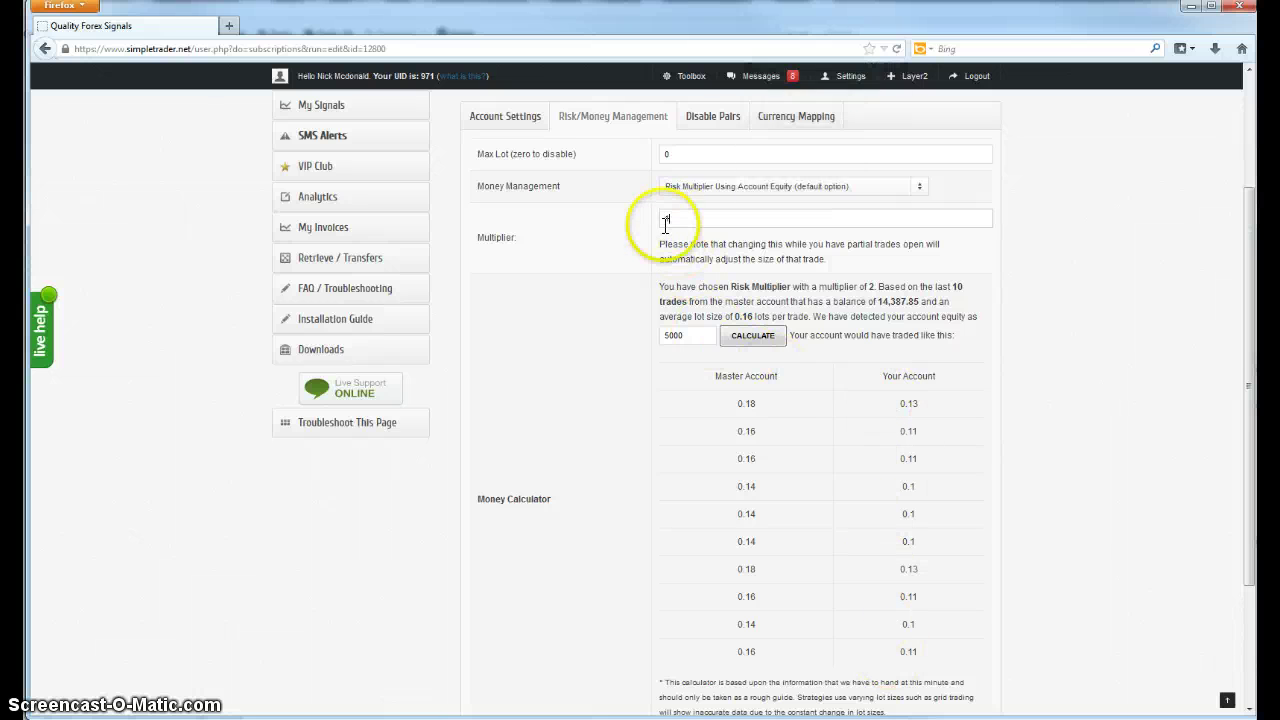
pyautogui.click(624, 240)
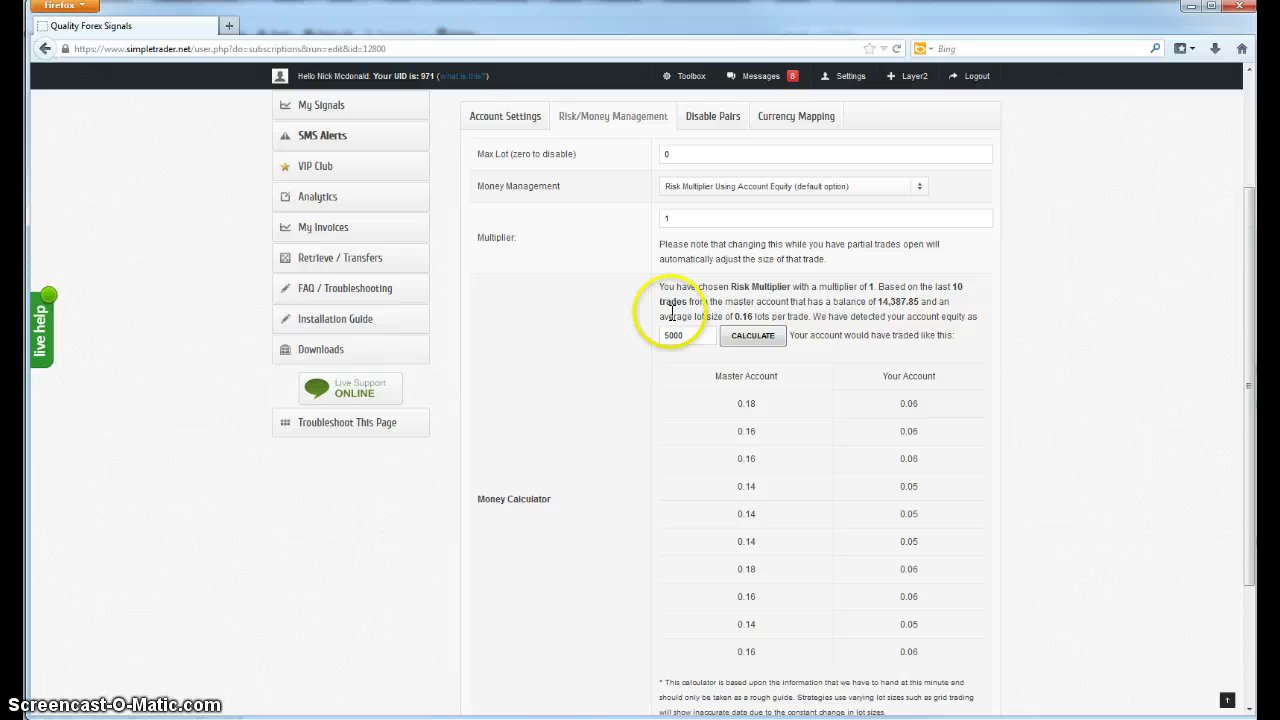
pyautogui.scroll(-3, 740, 400)
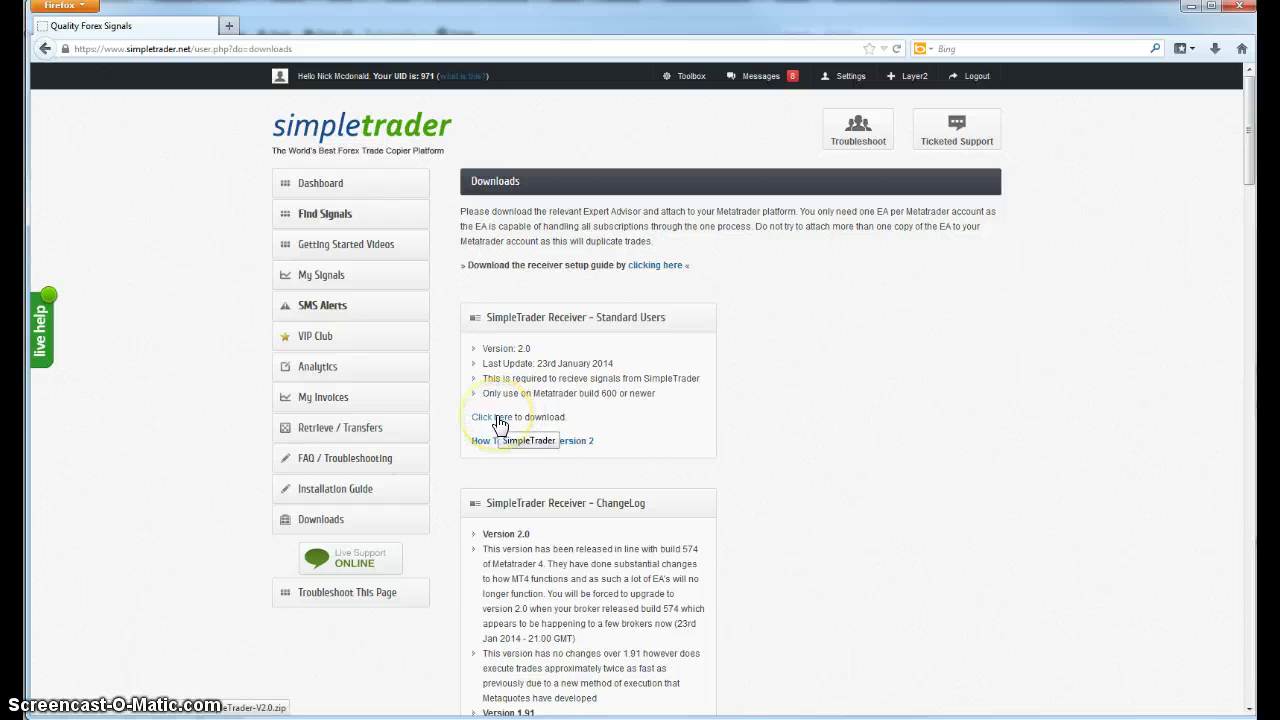
# Download the Standard Users receiver and open SimpleTrader-V2.0.zip with Windows Explorer.
pyautogui.click(497, 420)
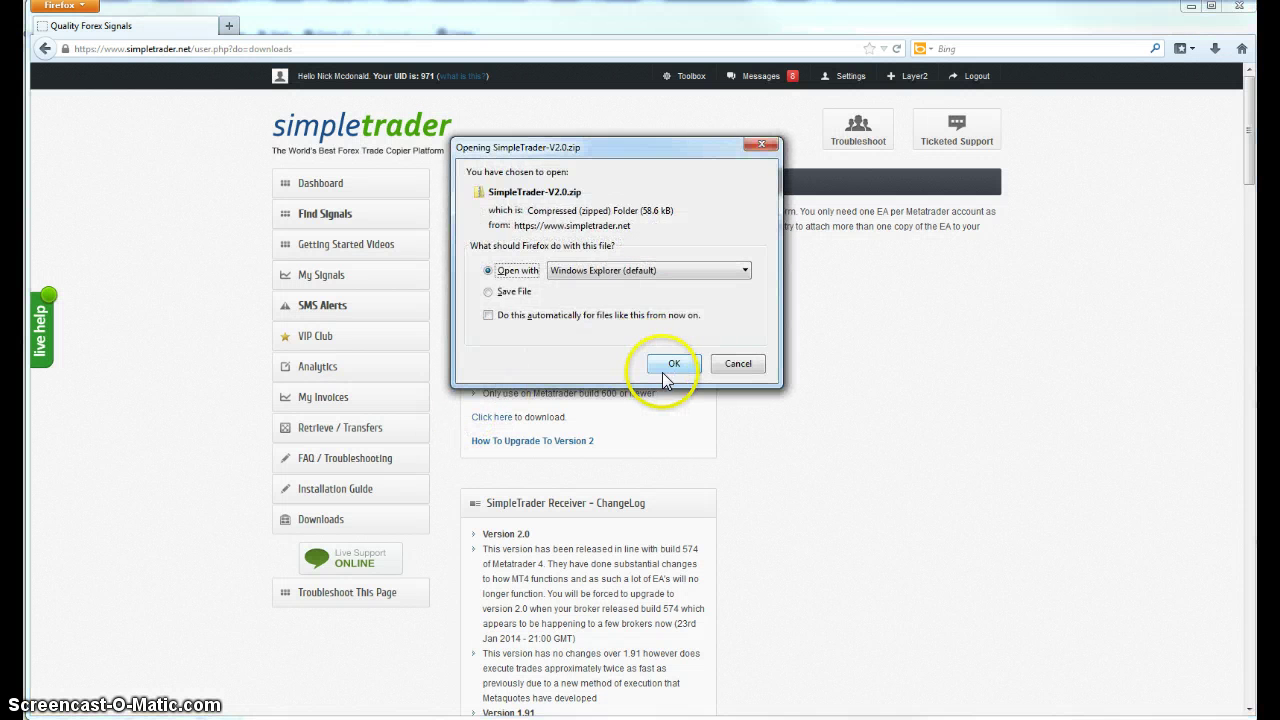
pyautogui.click(672, 364)
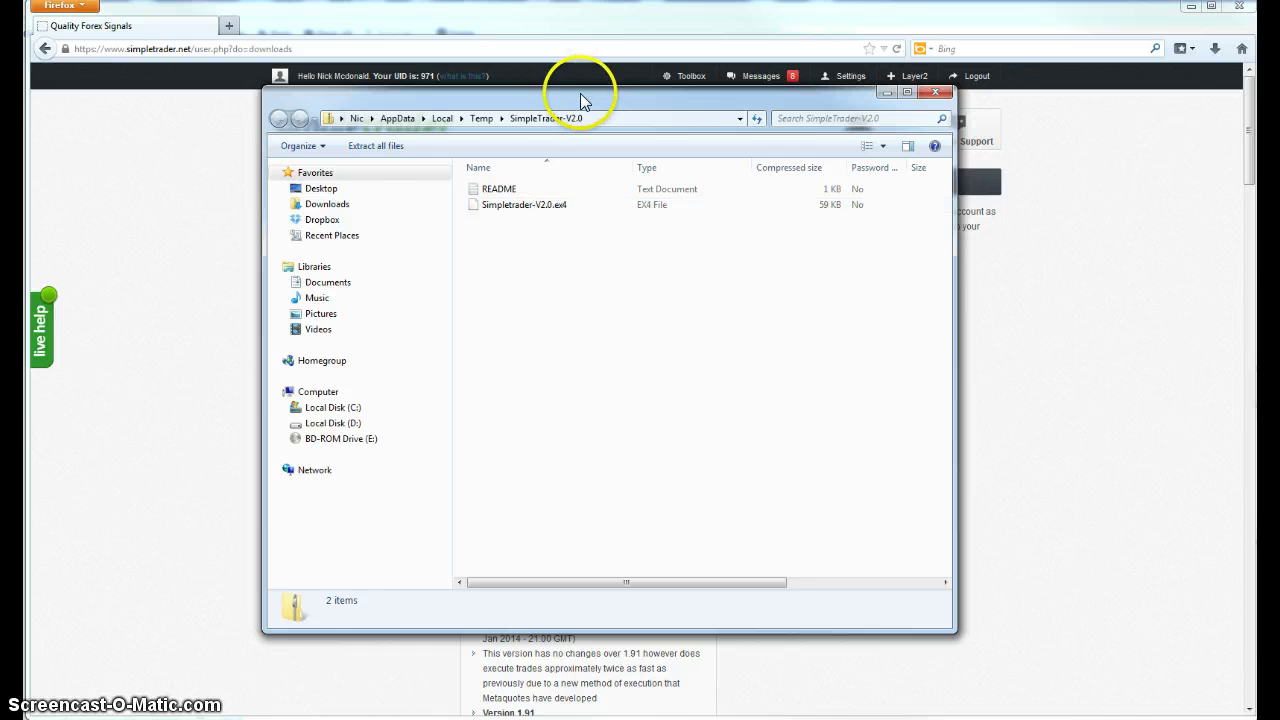
# Close the zip contents window, then move MetaTrader to the upper left and enlarge it.
pyautogui.moveTo(580, 94); pyautogui.dragTo(950, 218)
pyautogui.hotkey('alt', 'F4')
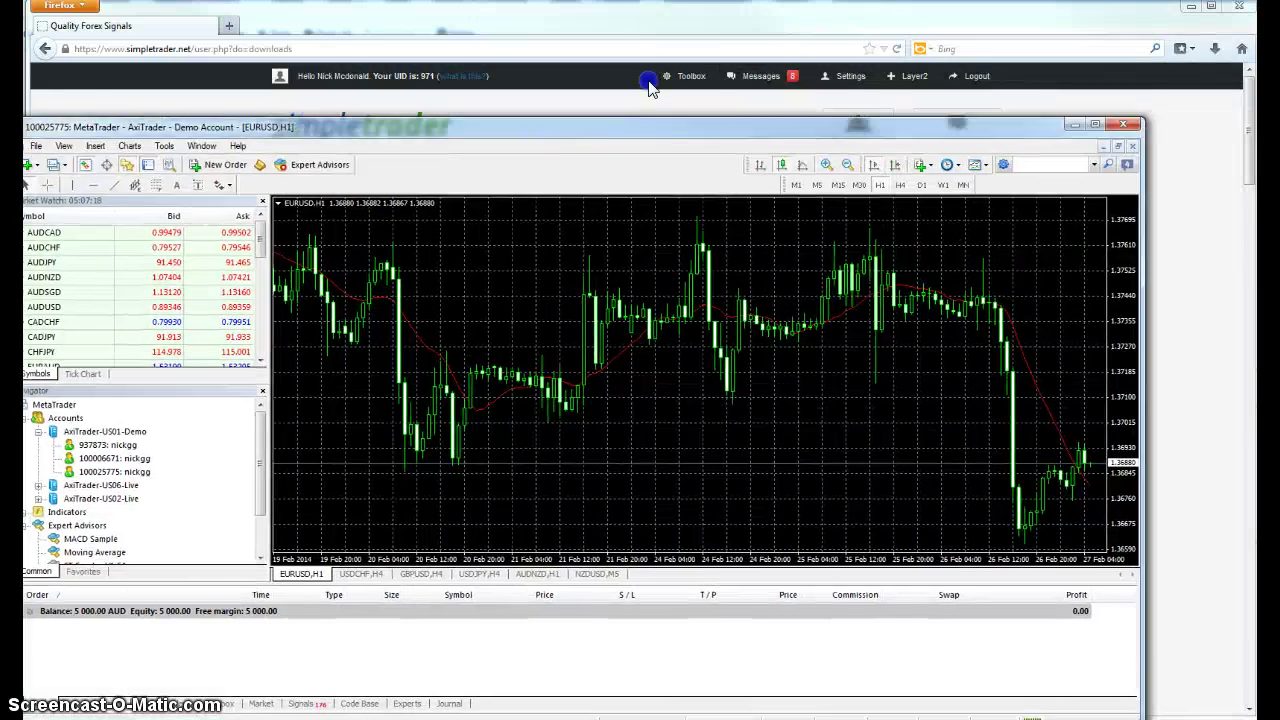
pyautogui.moveTo(651, 86); pyautogui.dragTo(590, 22)
pyautogui.moveTo(1168, 626); pyautogui.dragTo(1205, 669)
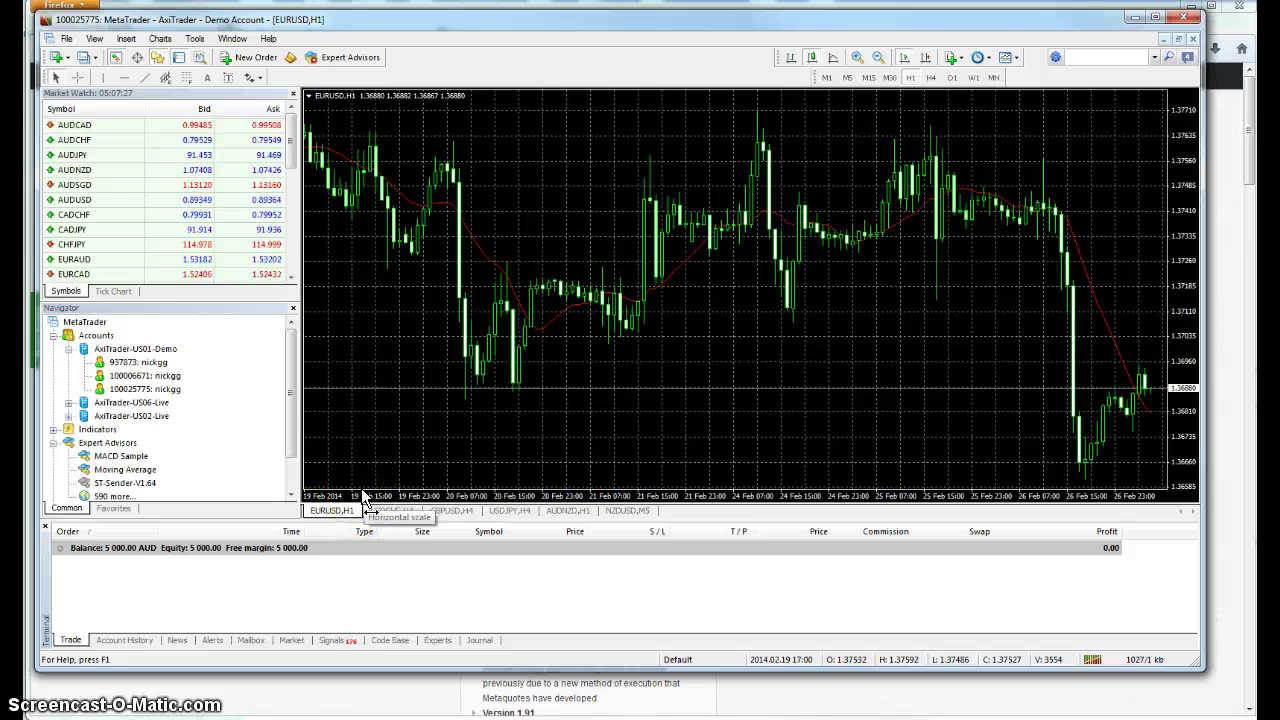
# Open MetaTrader 4's data folder from the File menu.
pyautogui.click(66, 39)
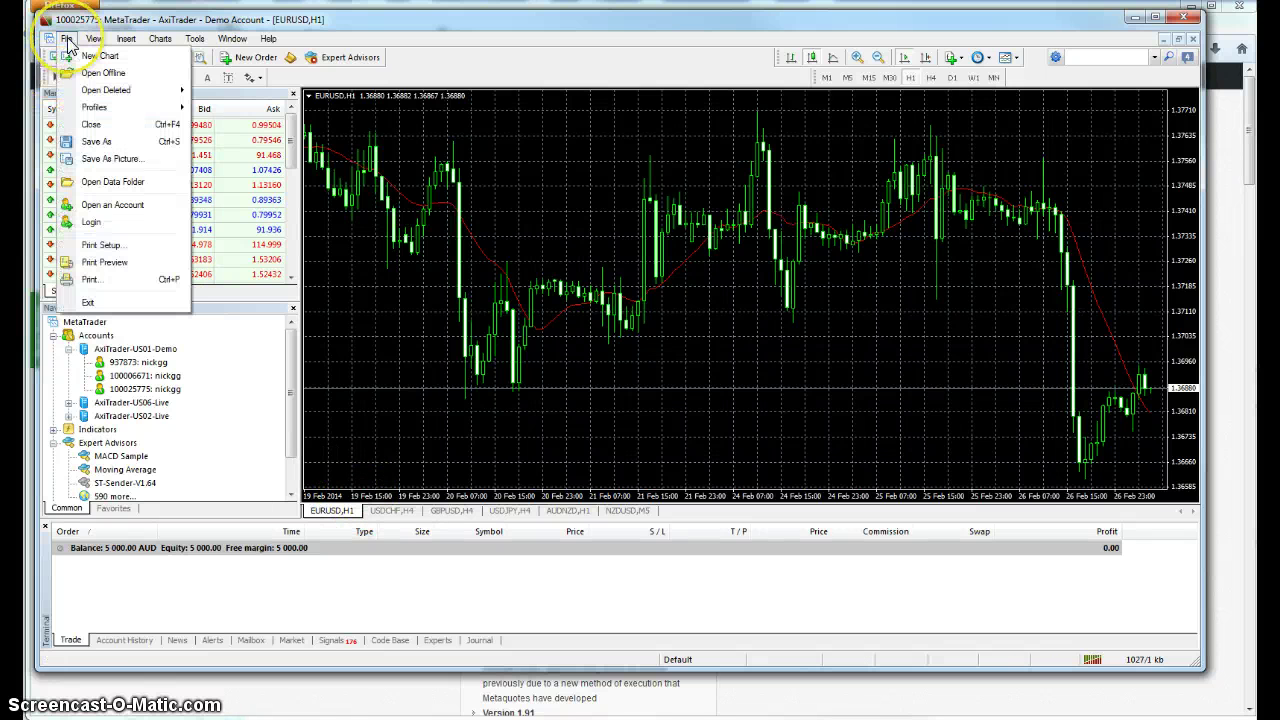
pyautogui.click(100, 186)
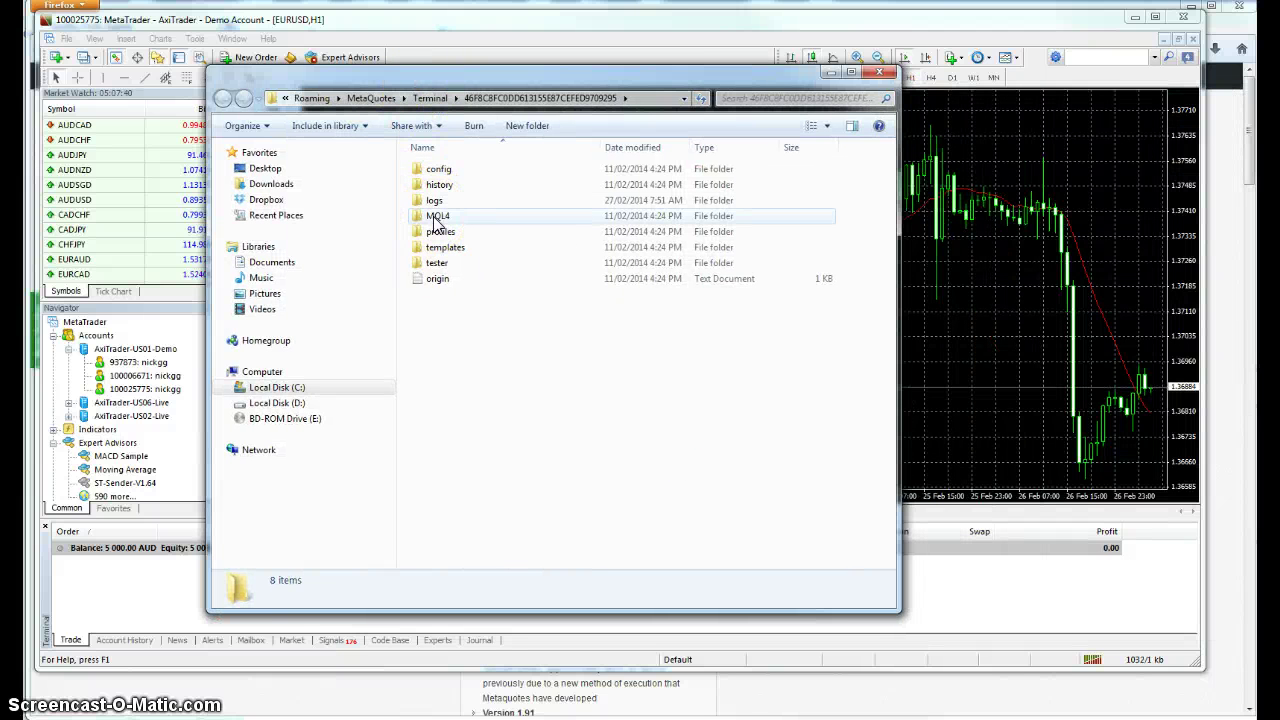
# Copy Simpletrader-V2.0.ex4 from the zip into the MQL4\Experts folder.
pyautogui.doubleClick(437, 218)
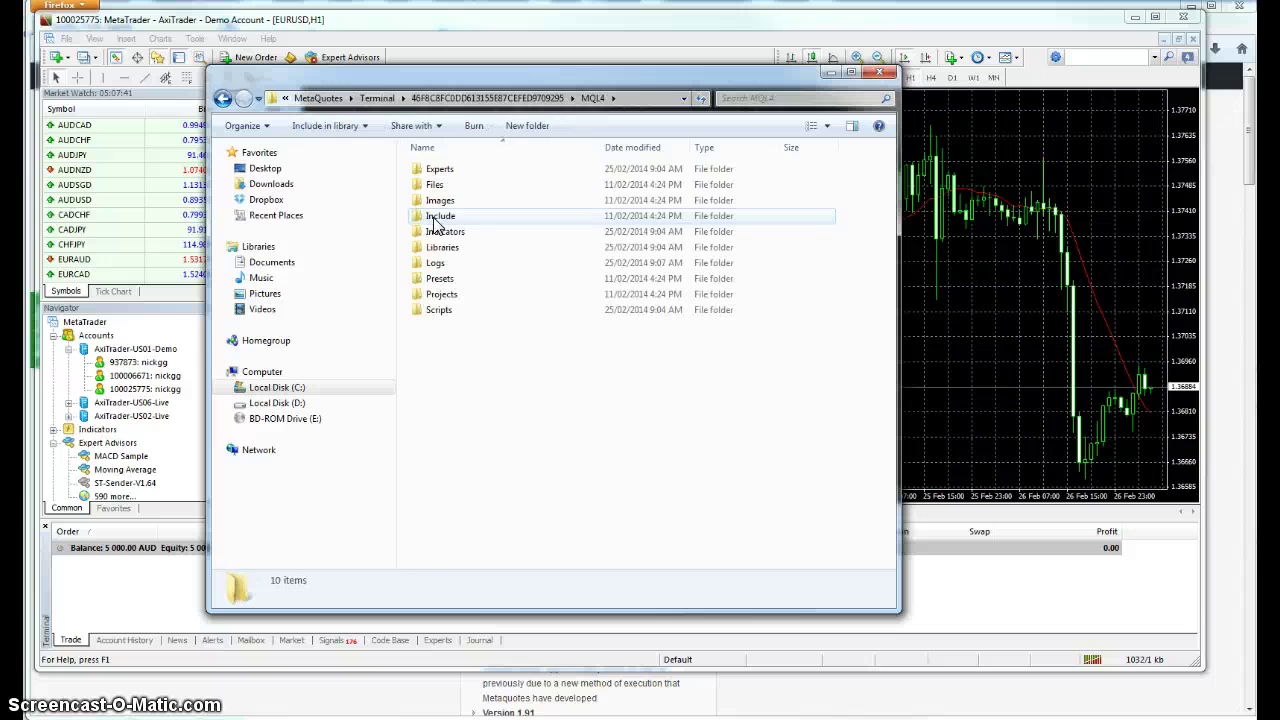
pyautogui.click(442, 170)
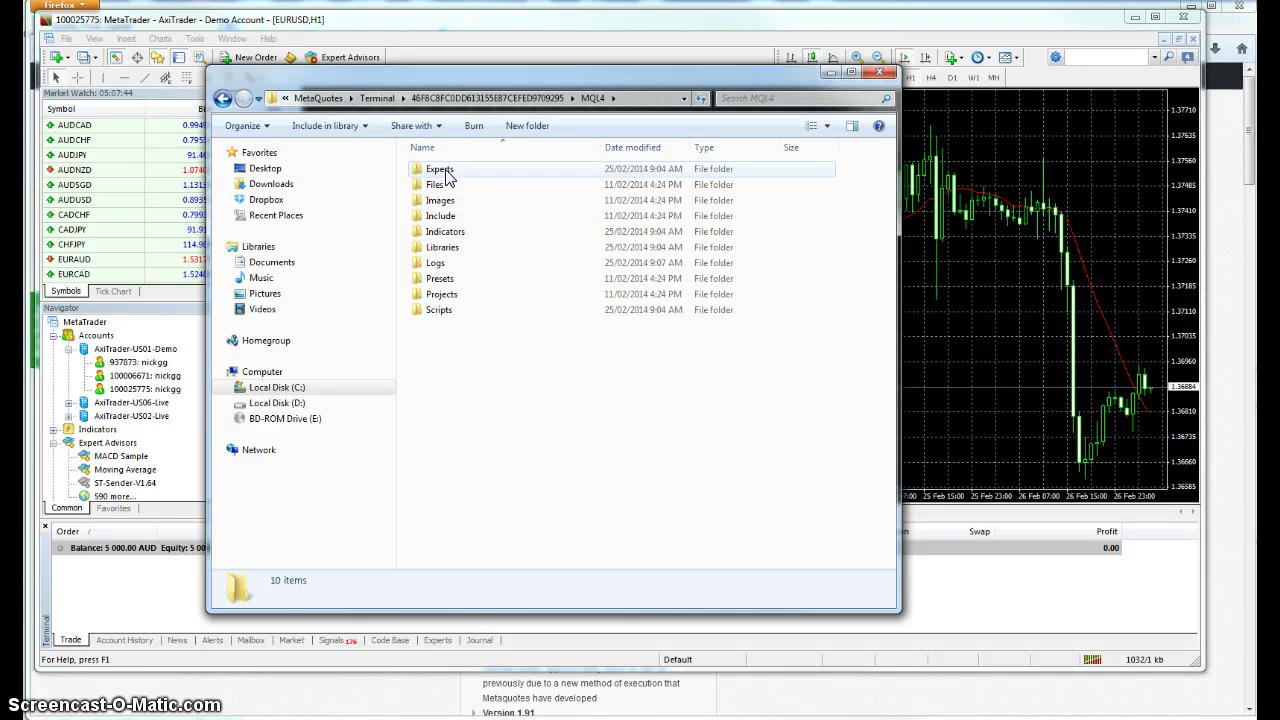
pyautogui.doubleClick(446, 176)
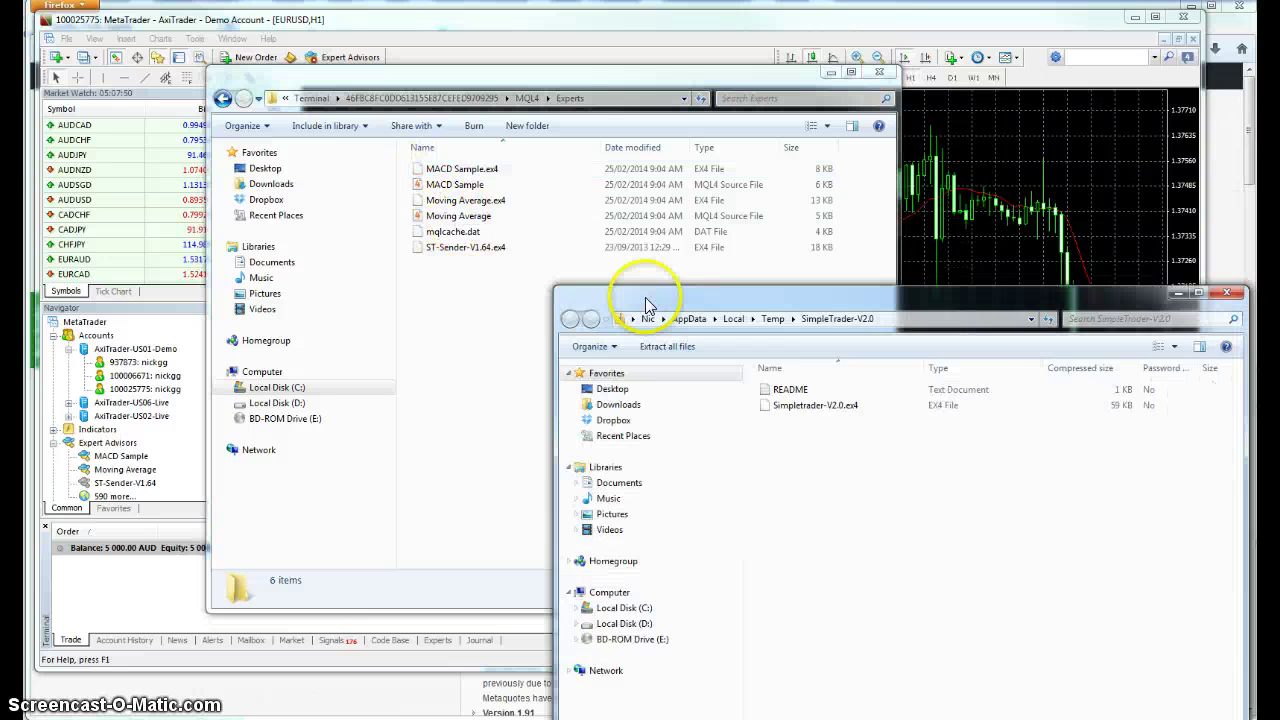
pyautogui.moveTo(629, 294); pyautogui.dragTo(822, 255)
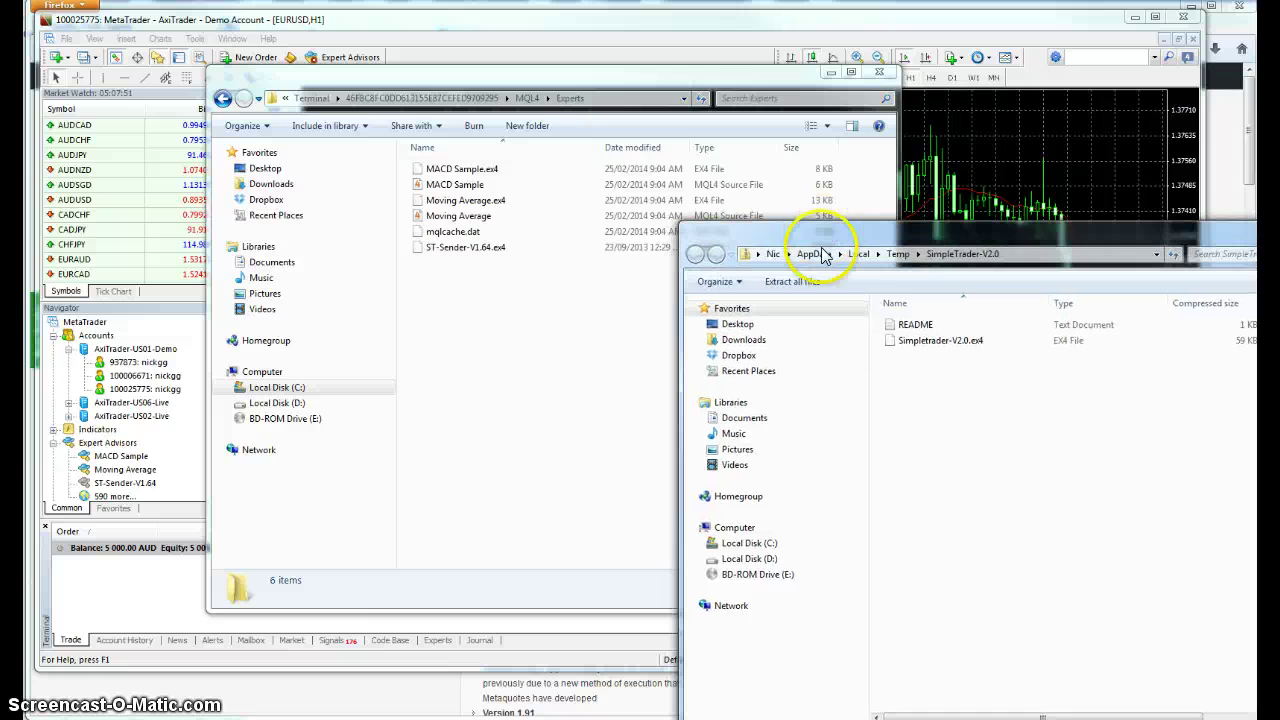
pyautogui.rightClick(922, 345)
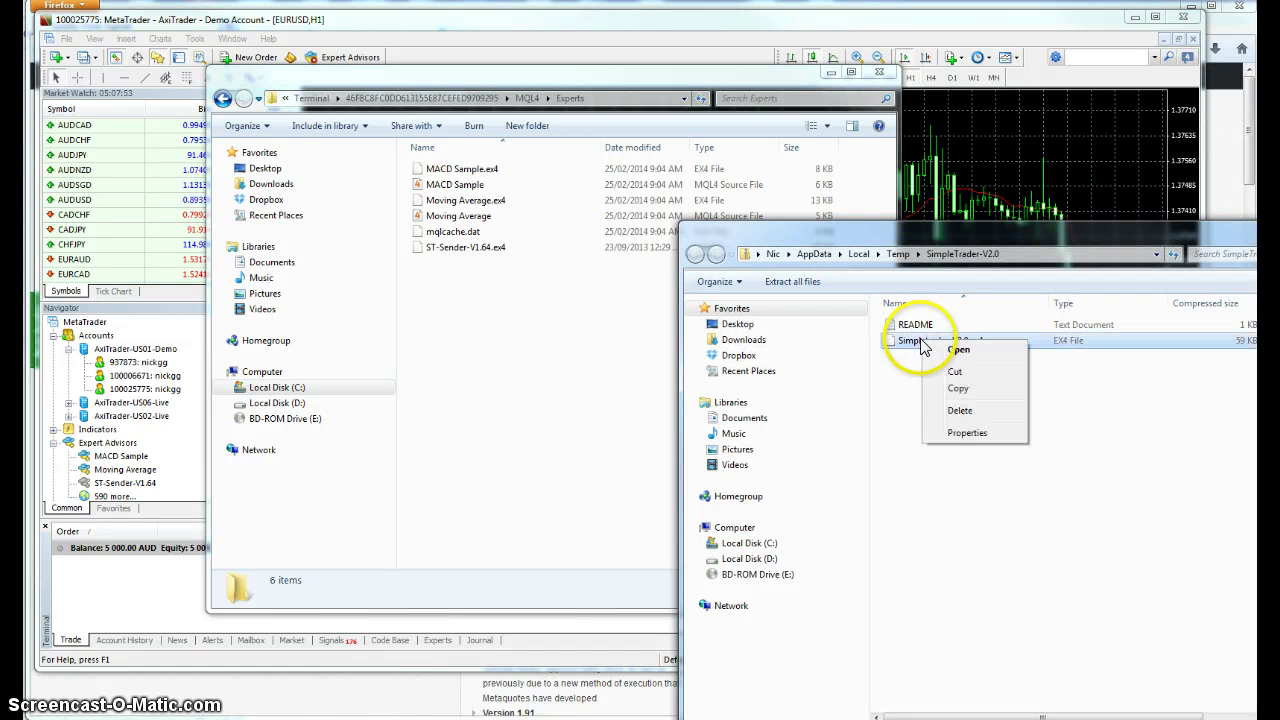
pyautogui.click(955, 396)
pyautogui.click(497, 358)
pyautogui.rightClick(491, 343)
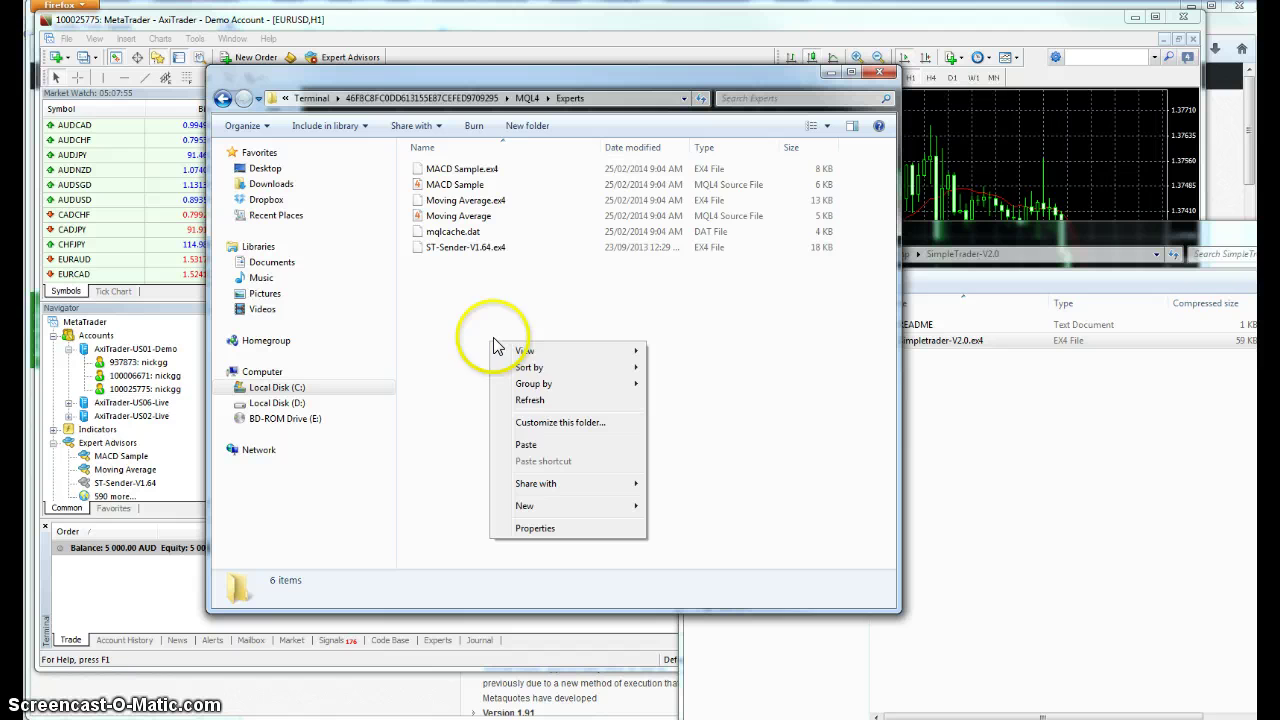
pyautogui.click(526, 444)
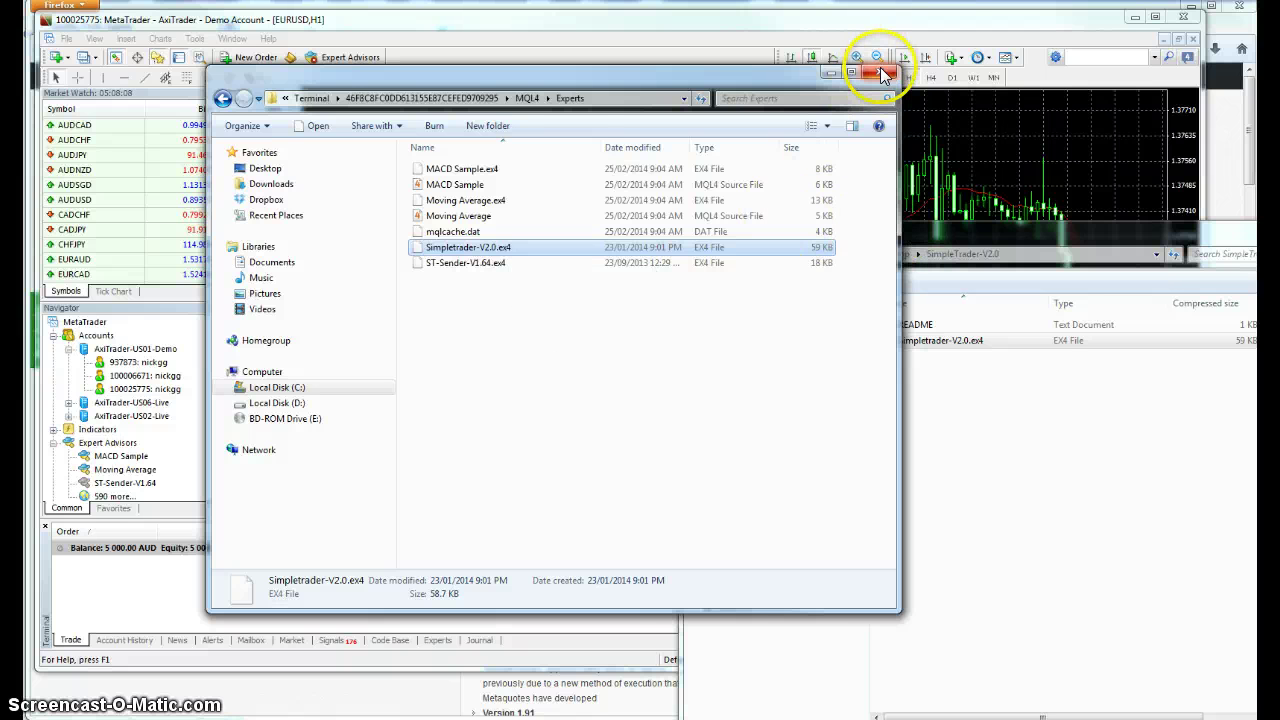
# Reopen MQL4\Experts to confirm the copied file, then close the window.
pyautogui.click(222, 99)
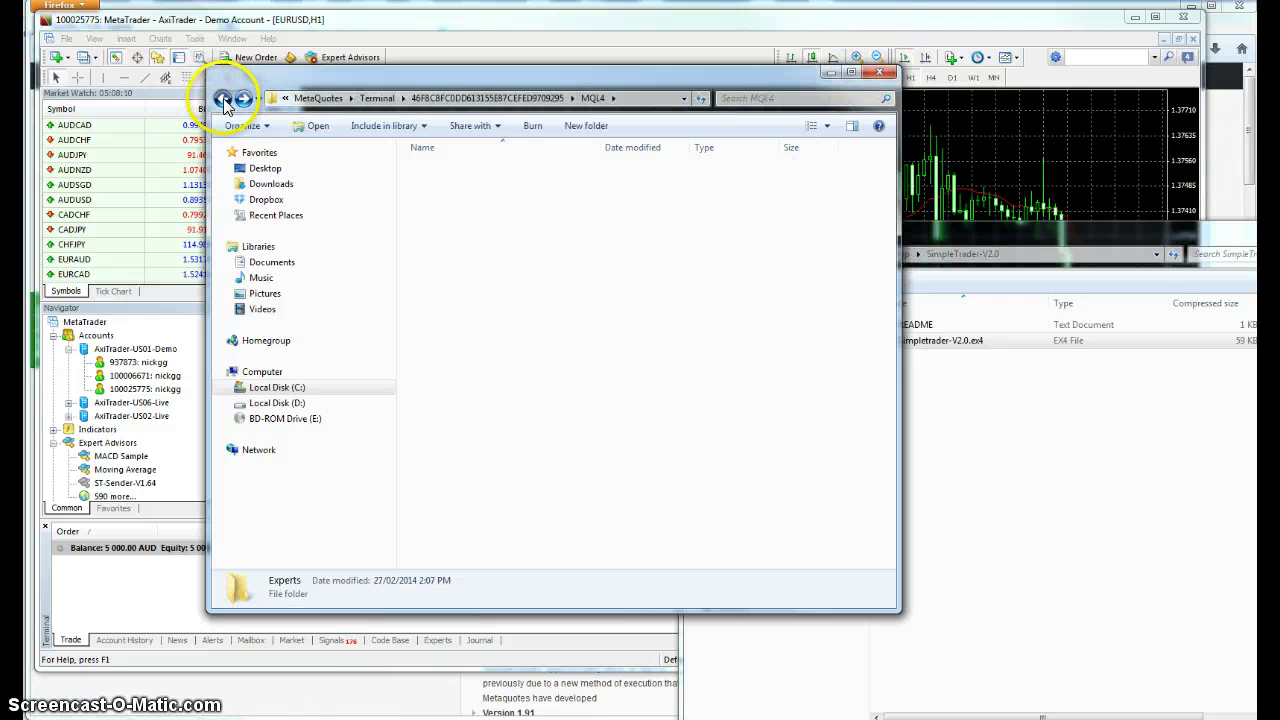
pyautogui.click(222, 99)
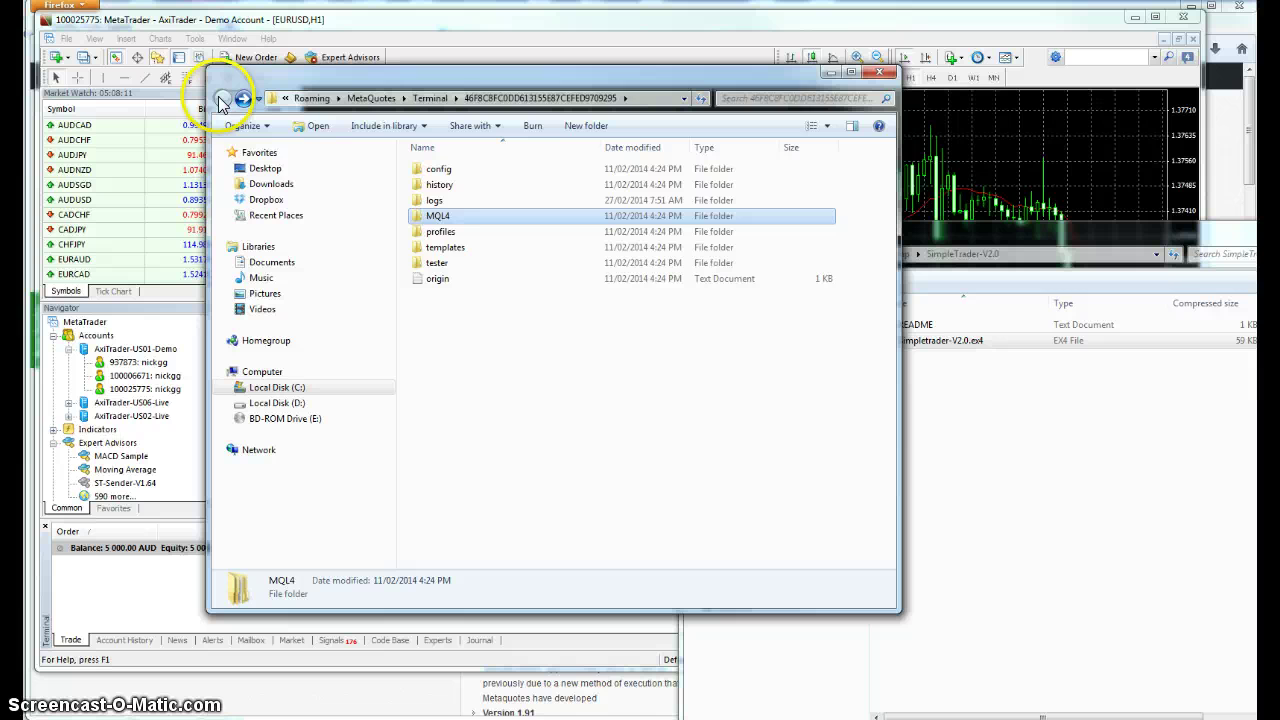
pyautogui.doubleClick(442, 215)
pyautogui.doubleClick(441, 168)
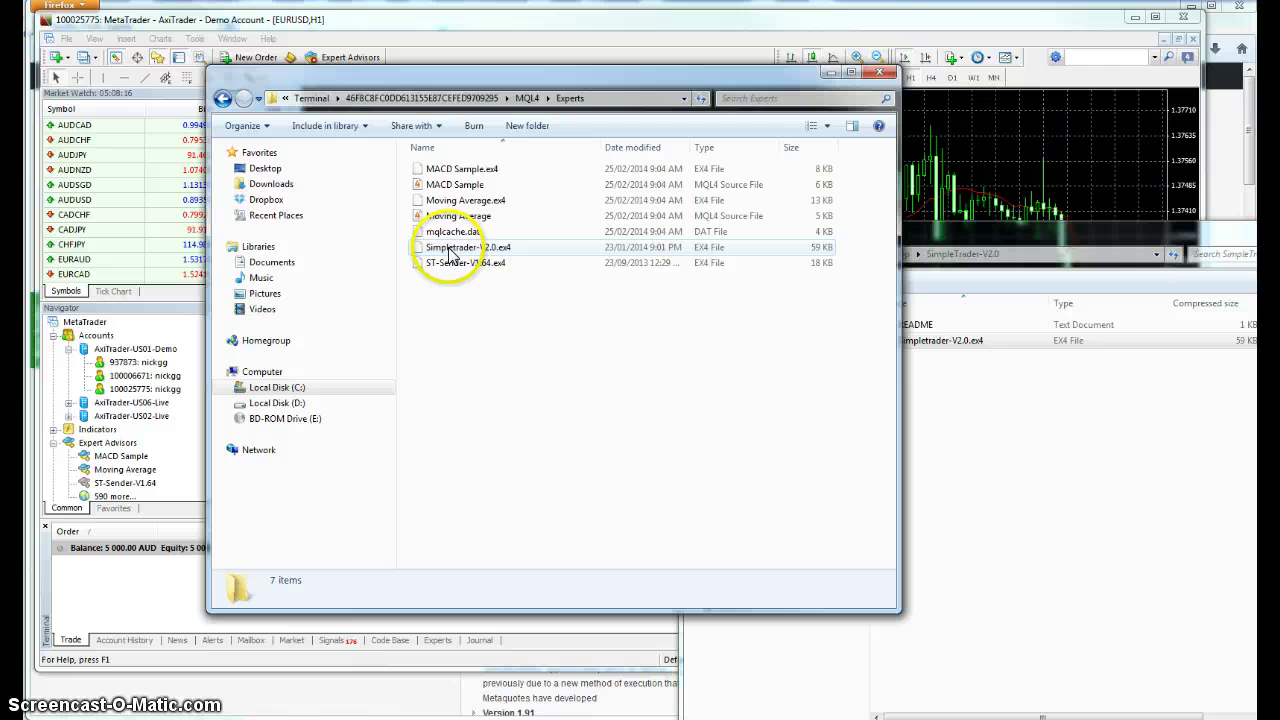
pyautogui.click(884, 75)
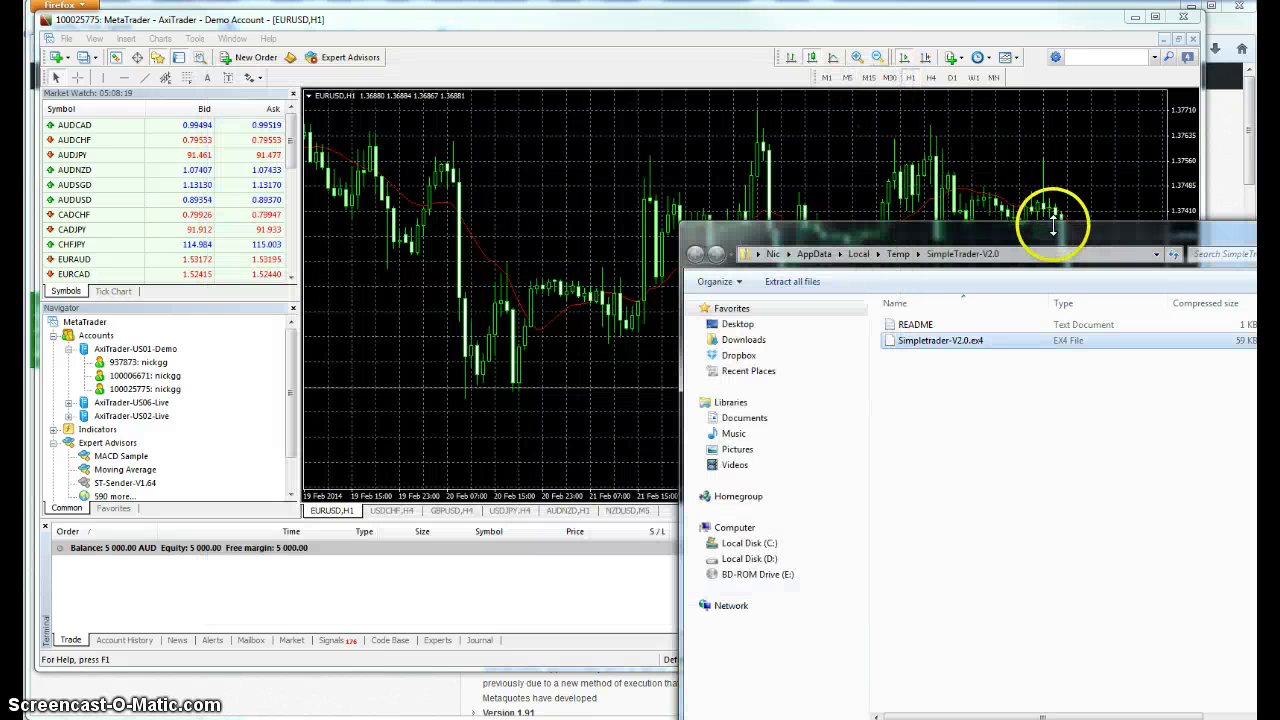
# Close the zip contents window and restart MetaTrader 4 so Simpletrader-V2.0 gets listed.
pyautogui.moveTo(1055, 225); pyautogui.dragTo(634, 149)
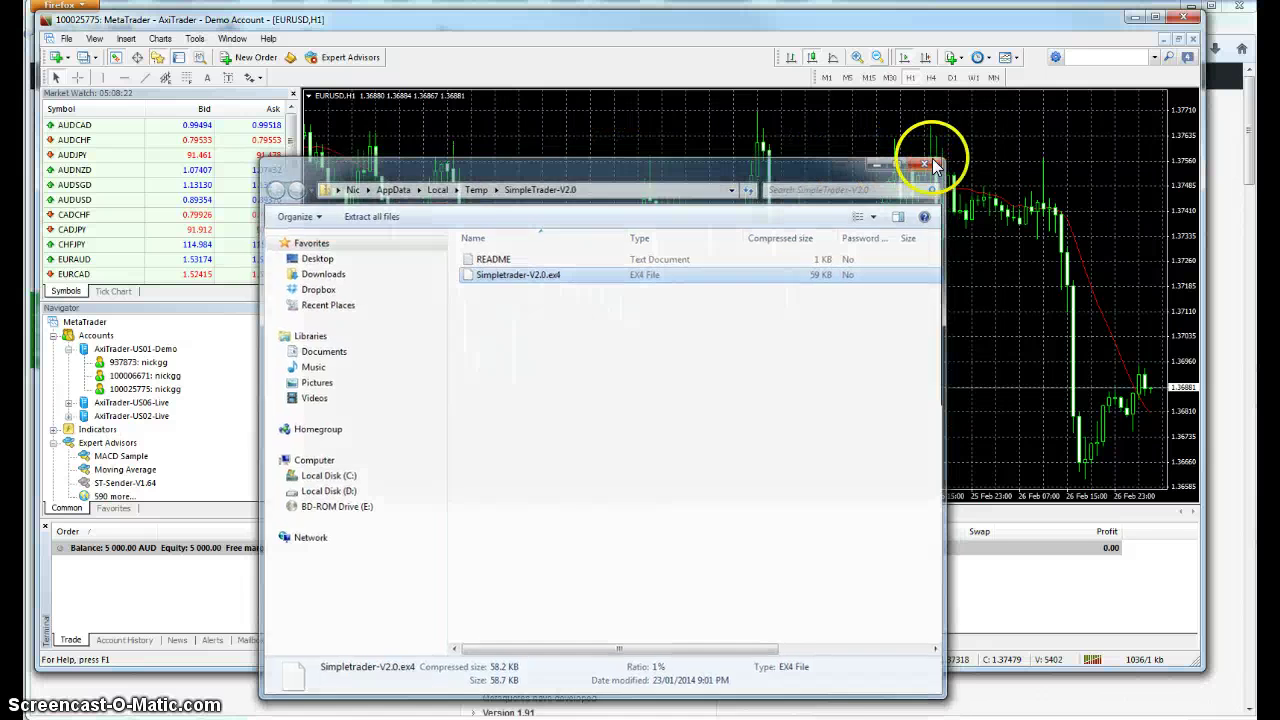
pyautogui.click(929, 161)
pyautogui.click(1178, 25)
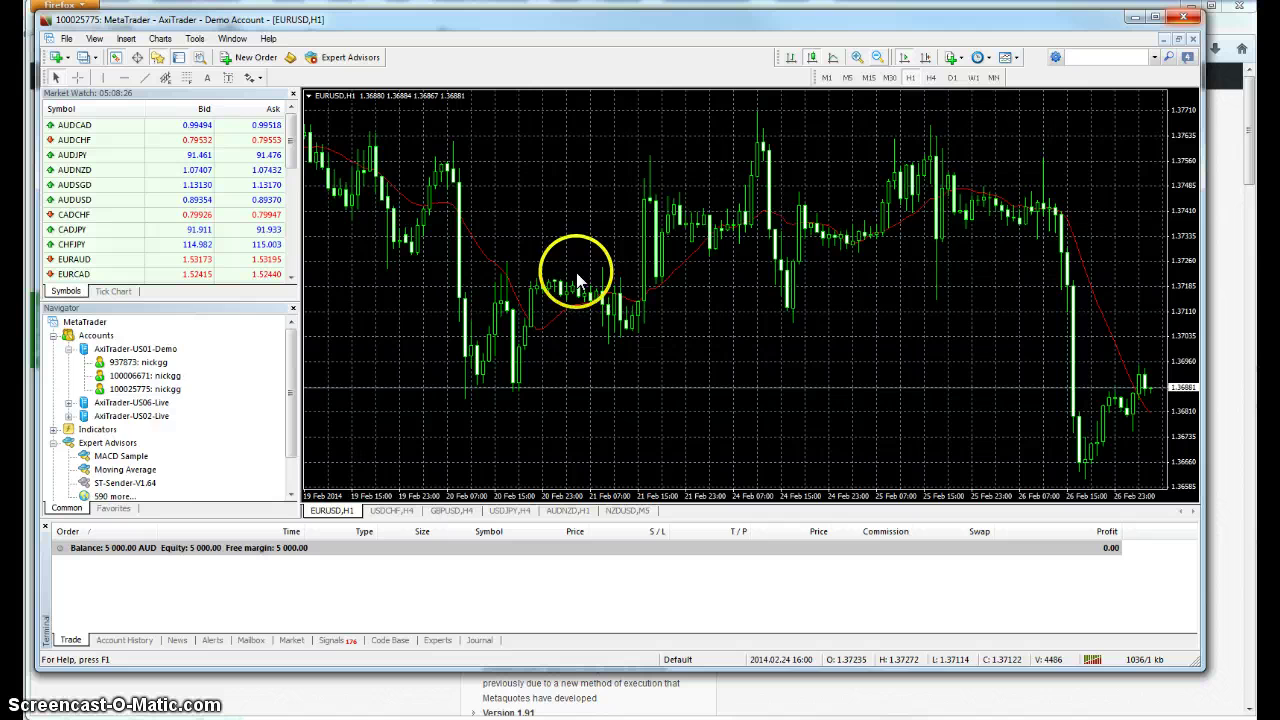
pyautogui.scroll(-1, 286, 393)
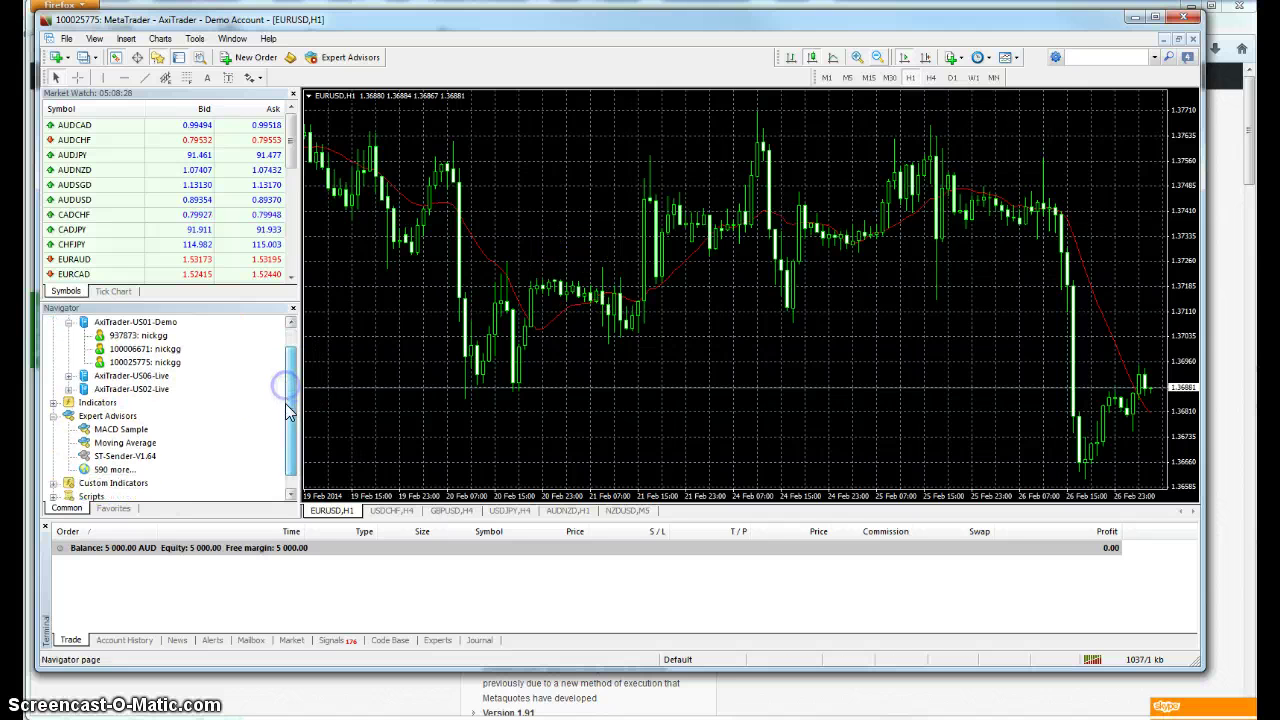
pyautogui.click(1188, 19)
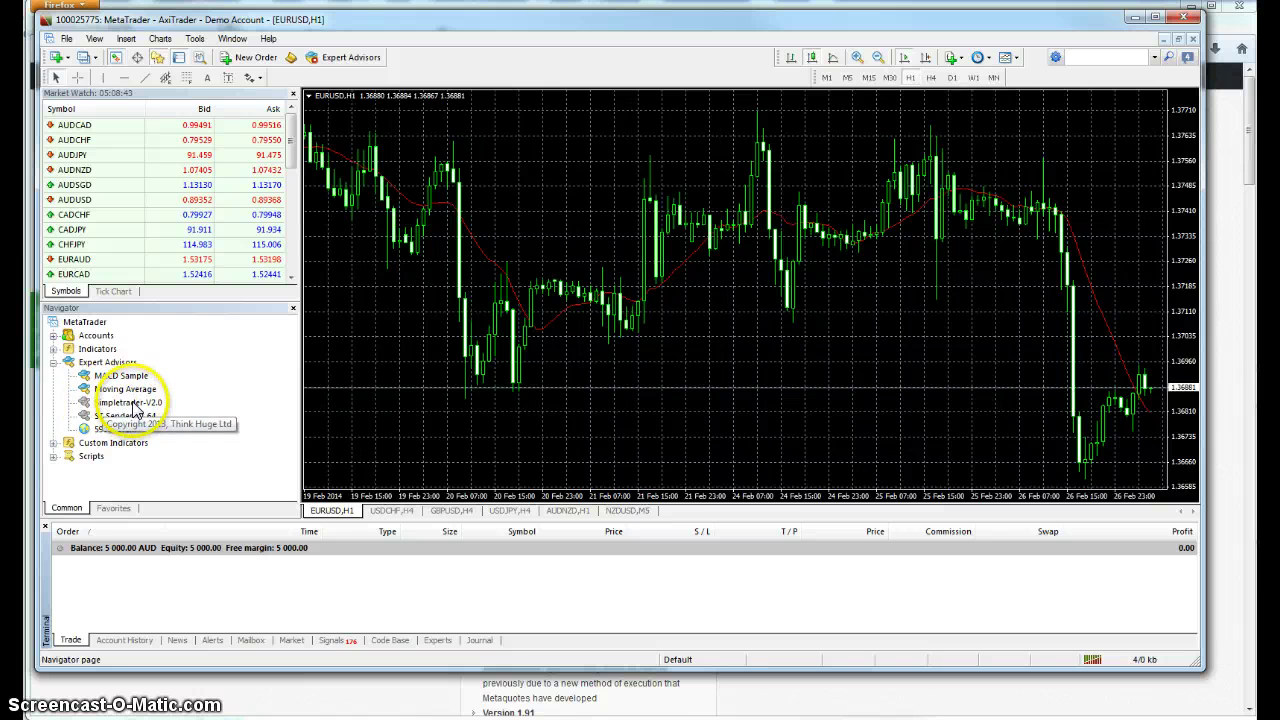
# Drag Simpletrader-V2.0 from the Navigator's Expert Advisors onto the EURUSD,H1 chart.
pyautogui.click(54, 362)
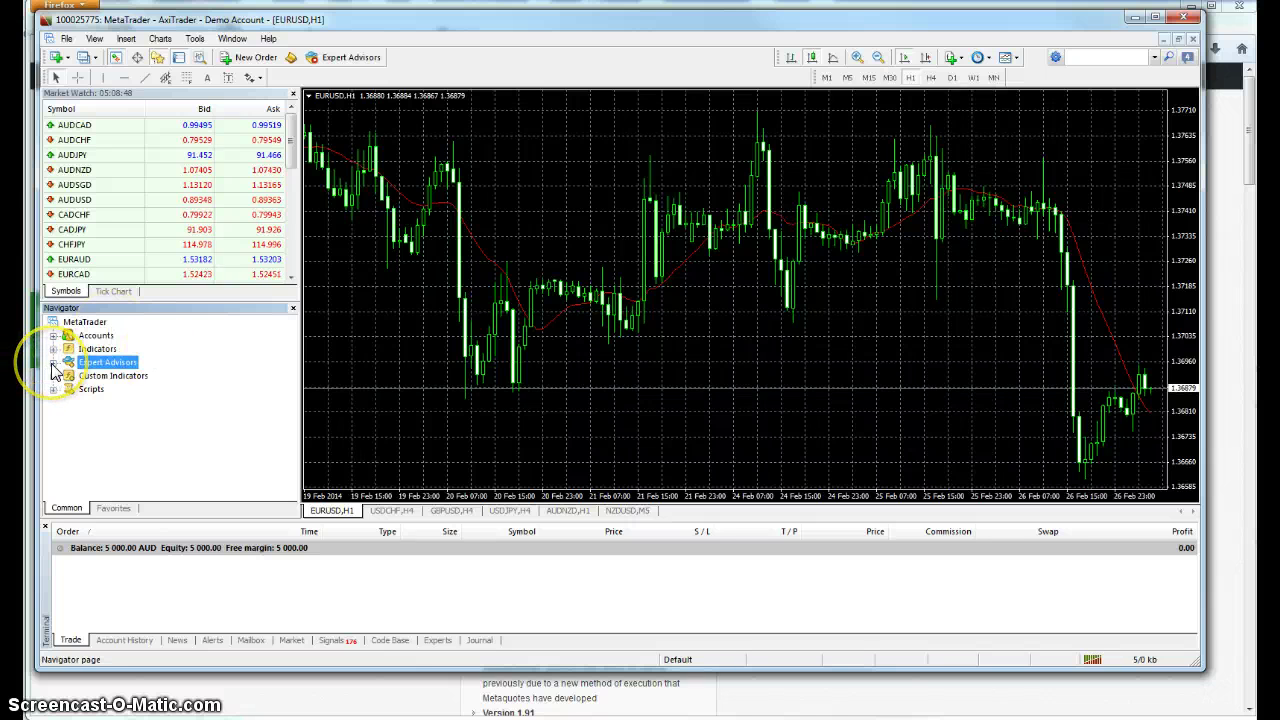
pyautogui.click(95, 40)
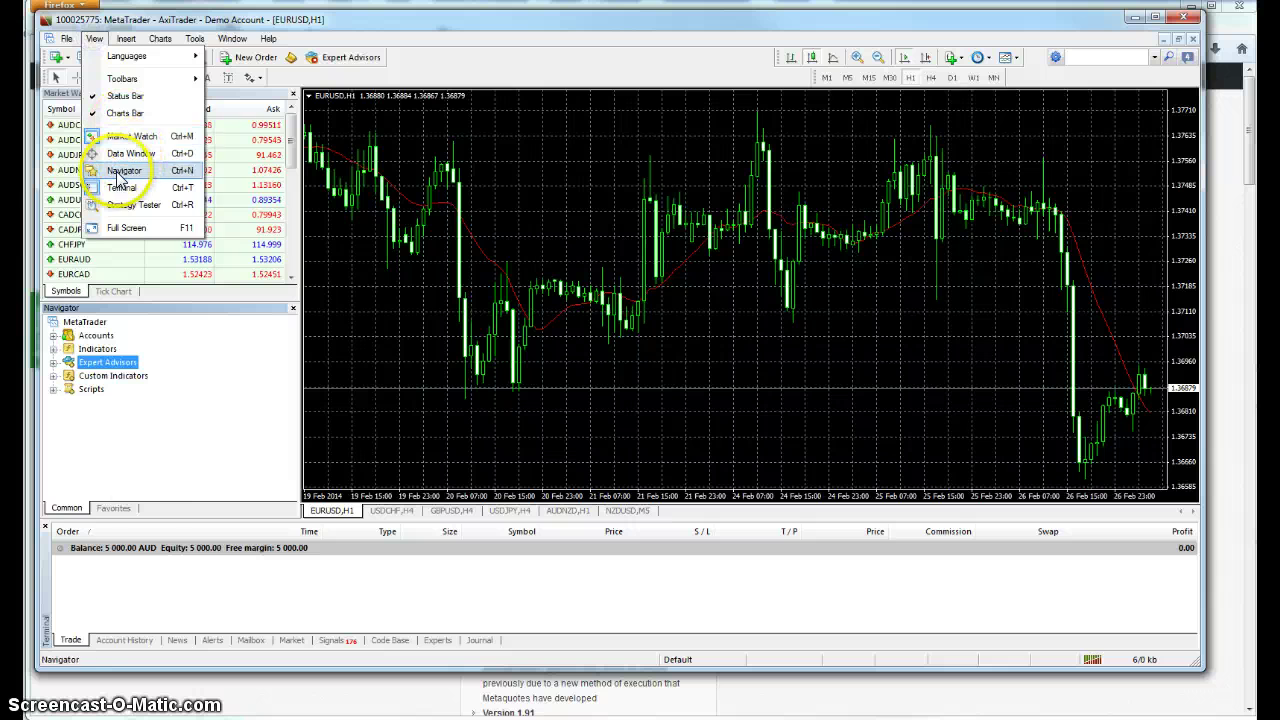
pyautogui.click(58, 366)
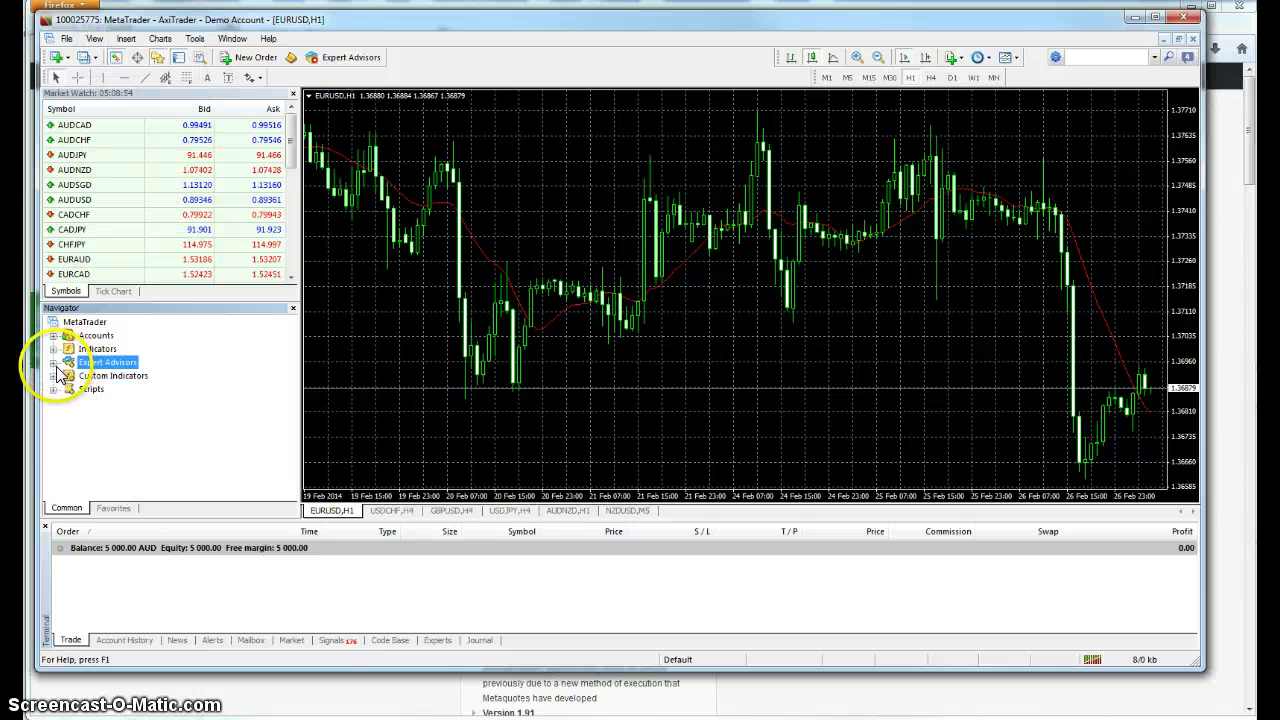
pyautogui.click(55, 364)
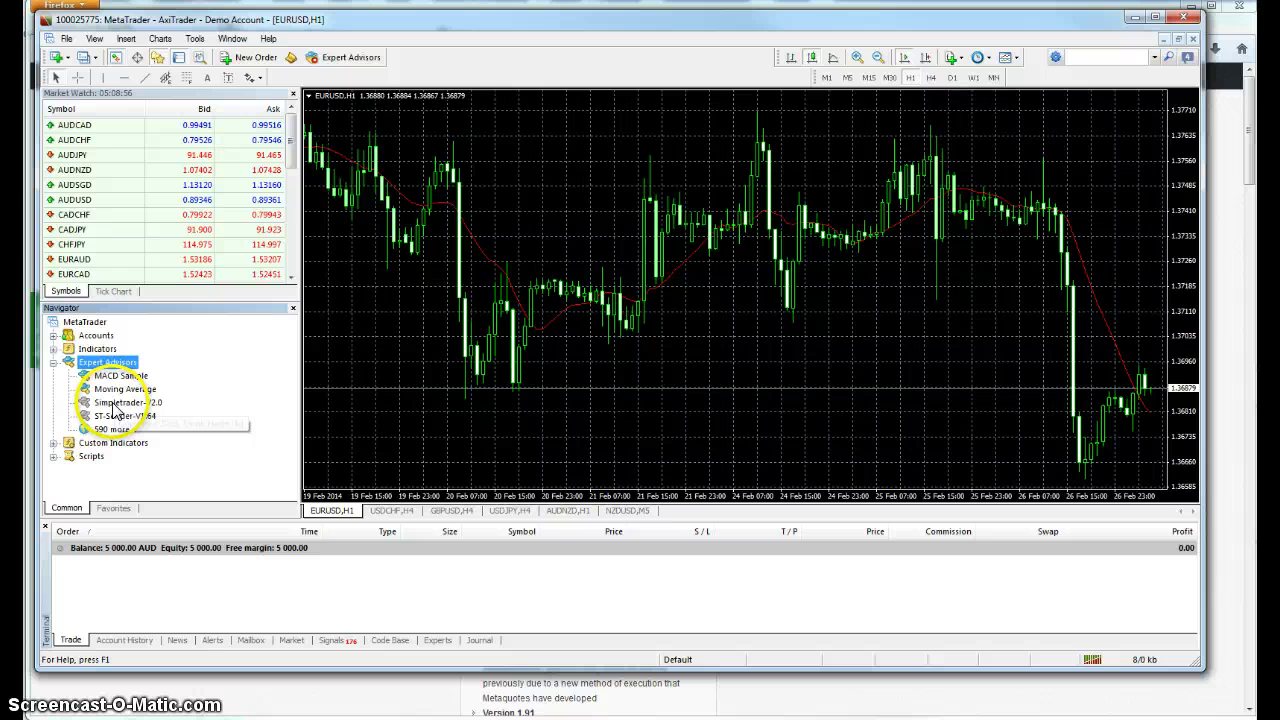
pyautogui.moveTo(115, 404); pyautogui.dragTo(505, 303)
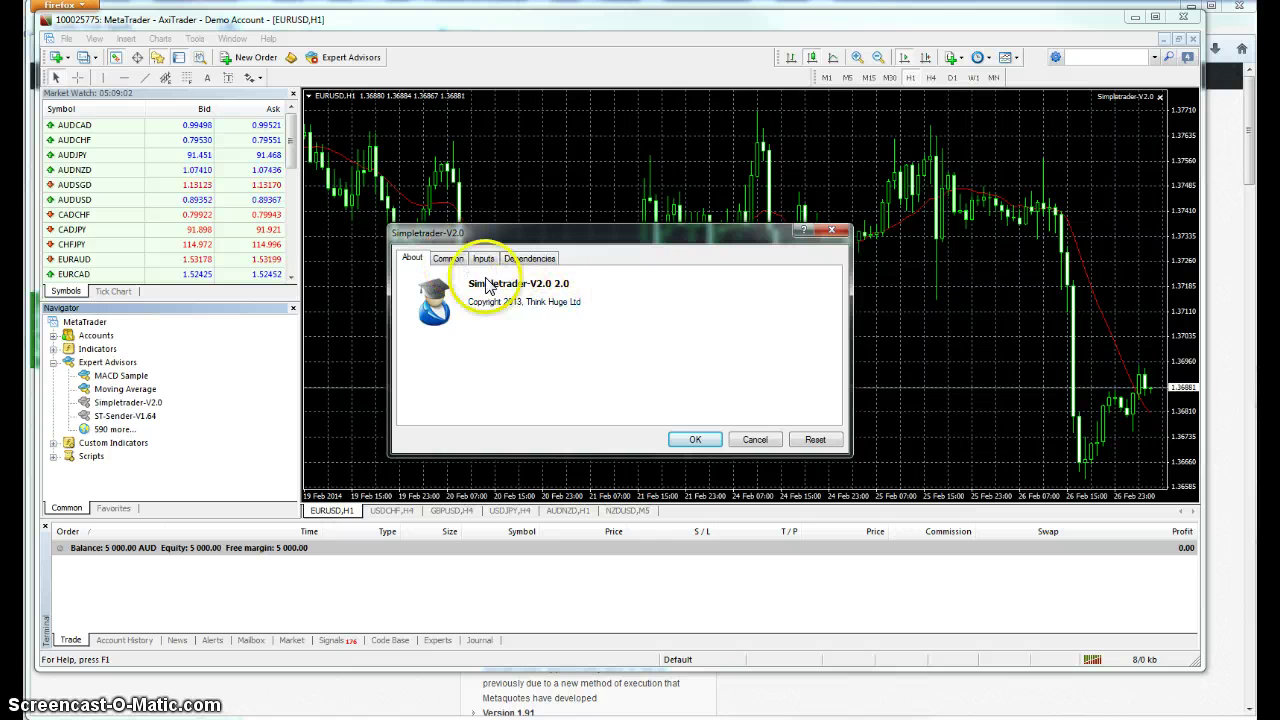
# Tick Allow live trading and Allow DLL imports for Simpletrader-V2.0, then show its inputs.
pyautogui.click(447, 258)
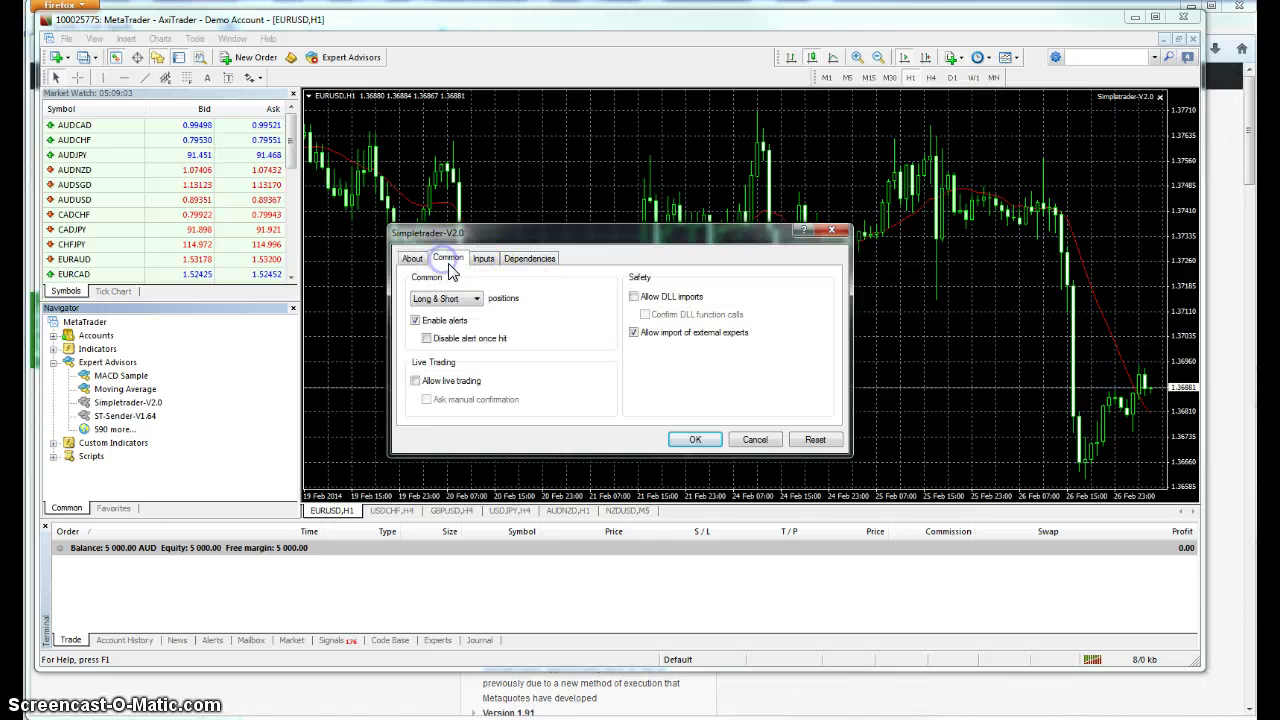
pyautogui.click(415, 381)
pyautogui.click(628, 297)
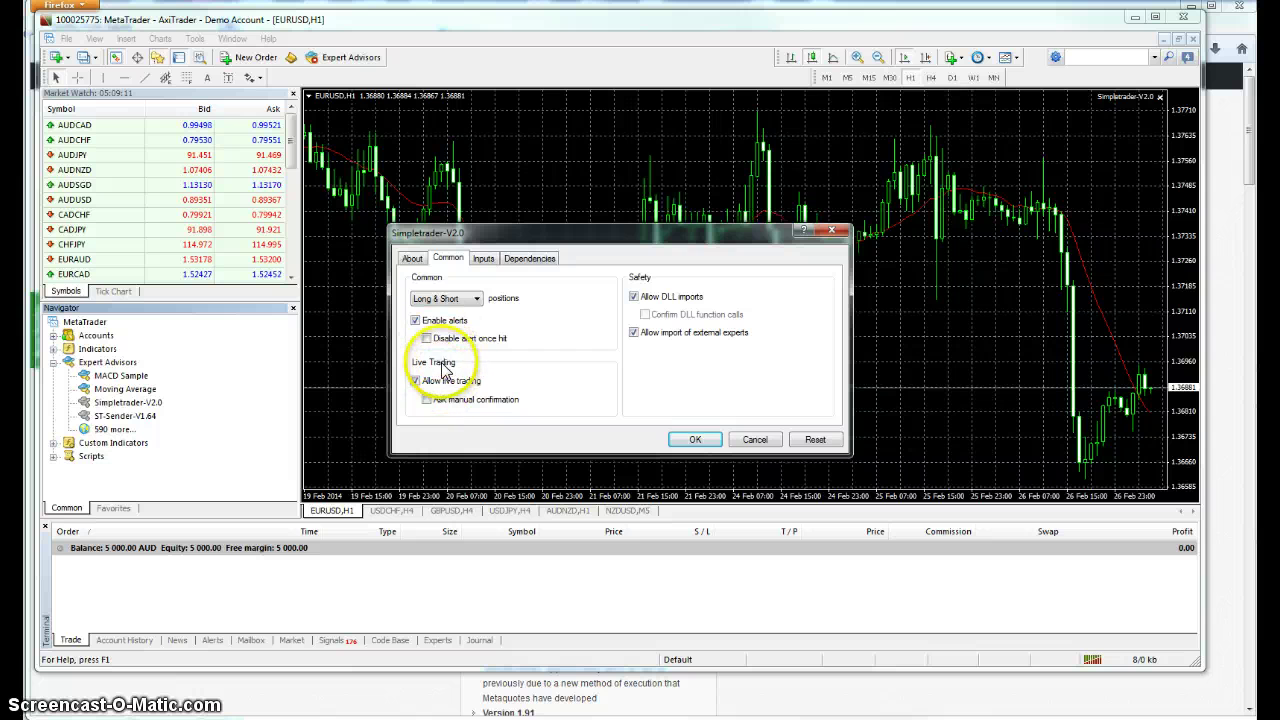
pyautogui.click(481, 262)
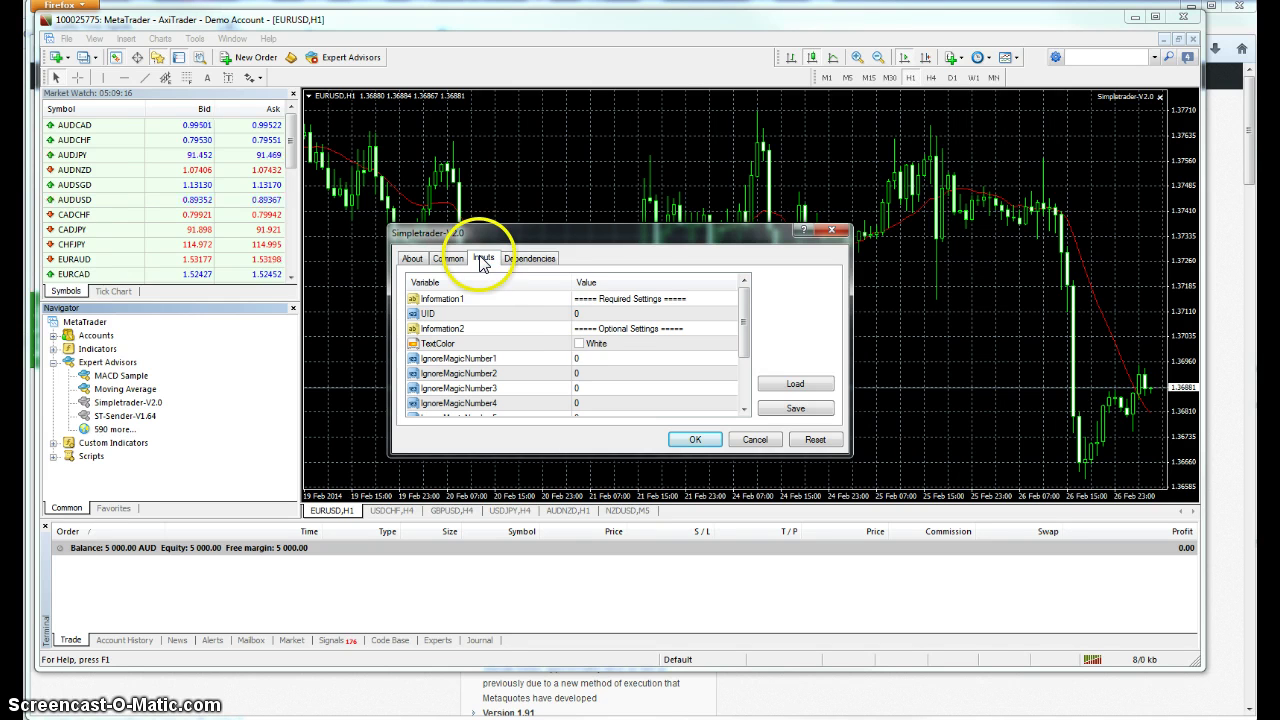
# Copy the SimpleTrader user ID from the portal and enter it as the expert's UID input.
pyautogui.doubleClick(578, 316)
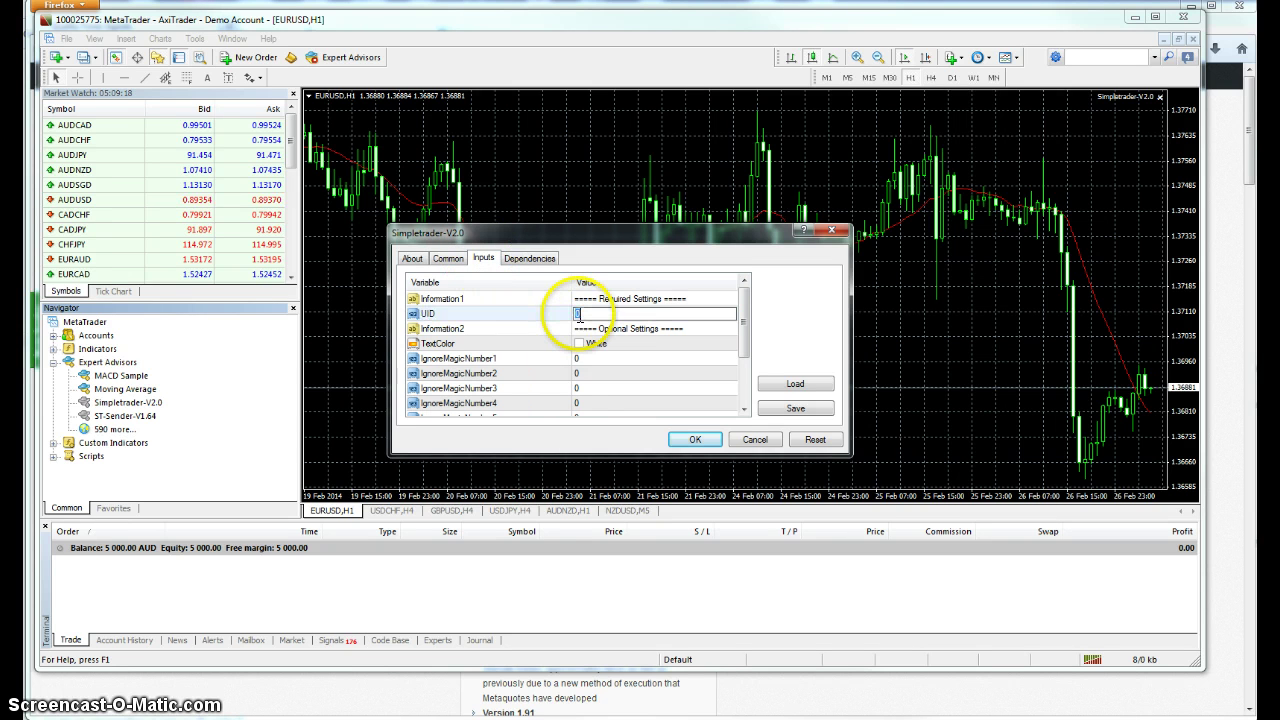
pyautogui.click(893, 706)
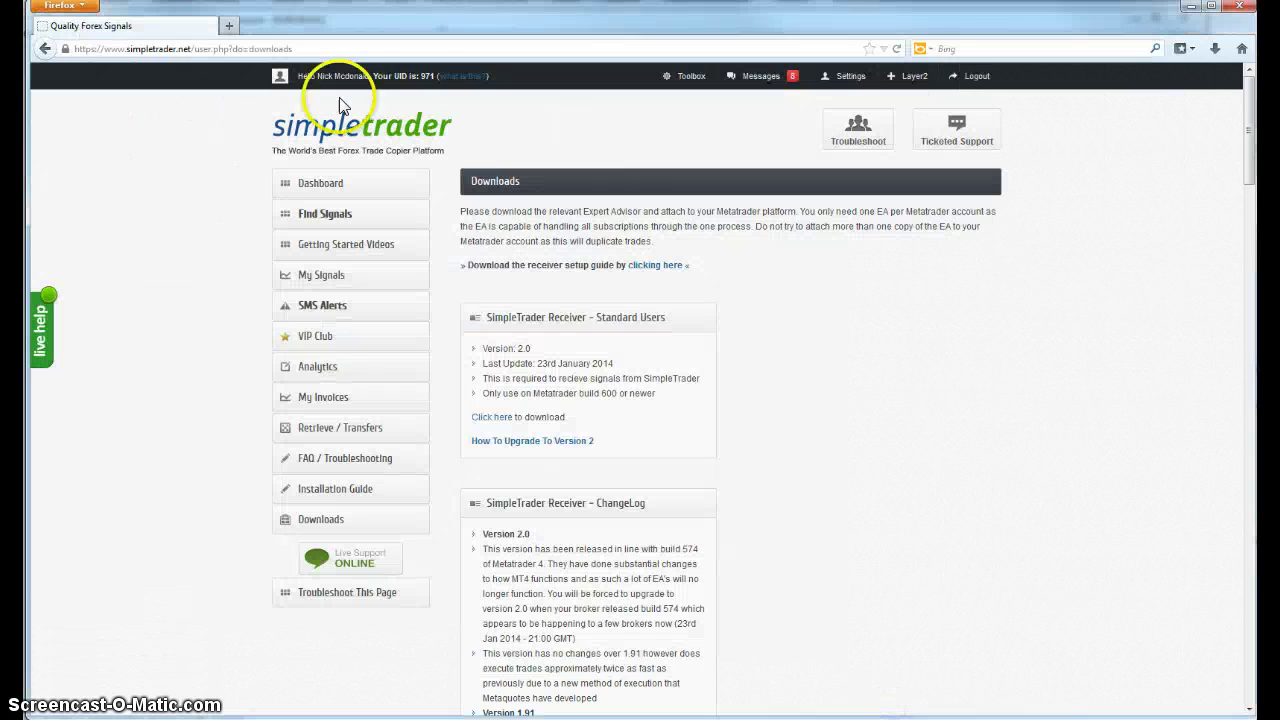
pyautogui.doubleClick(430, 76)
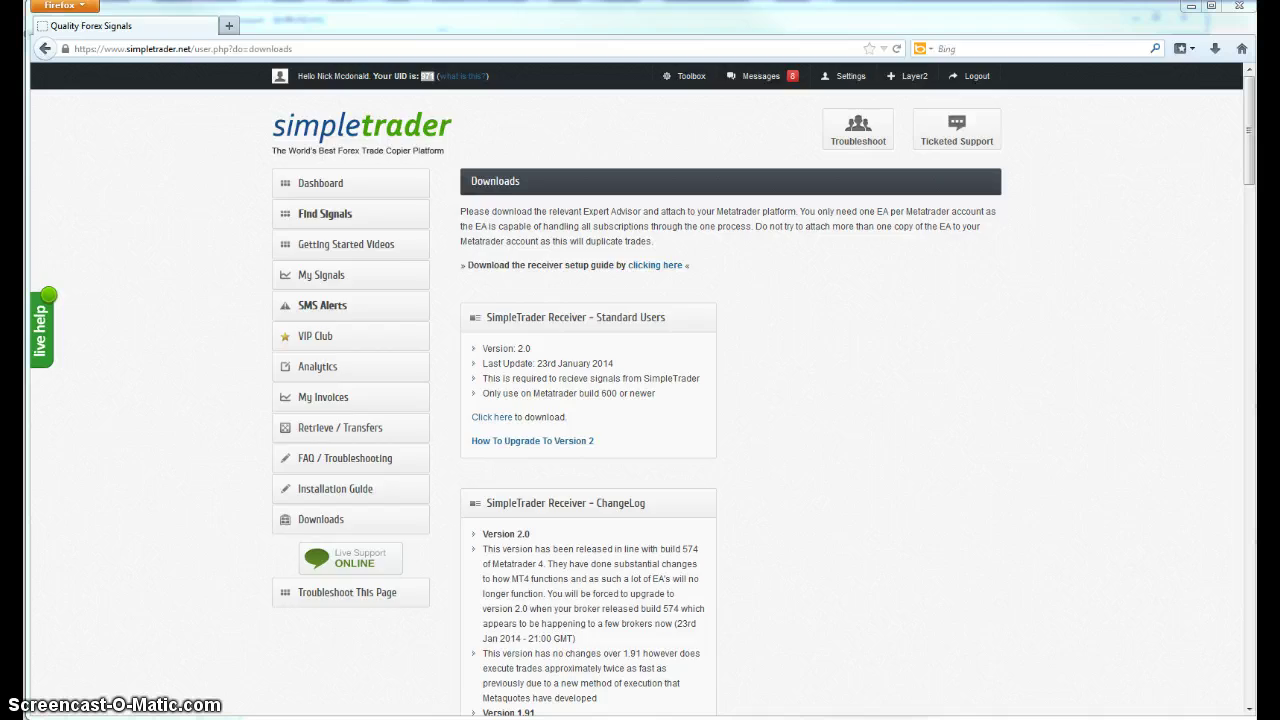
pyautogui.hotkey('alt', 'Tab')
pyautogui.doubleClick(598, 312)
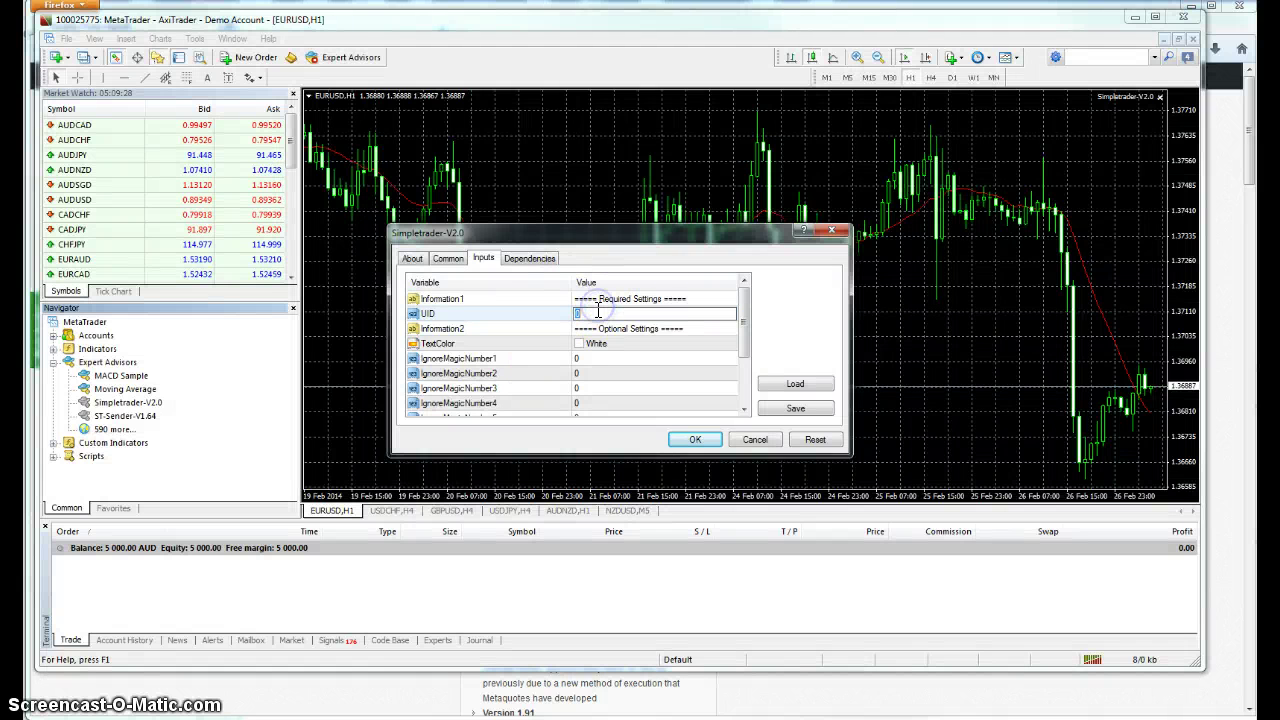
pyautogui.click(597, 313)
pyautogui.click(577, 313)
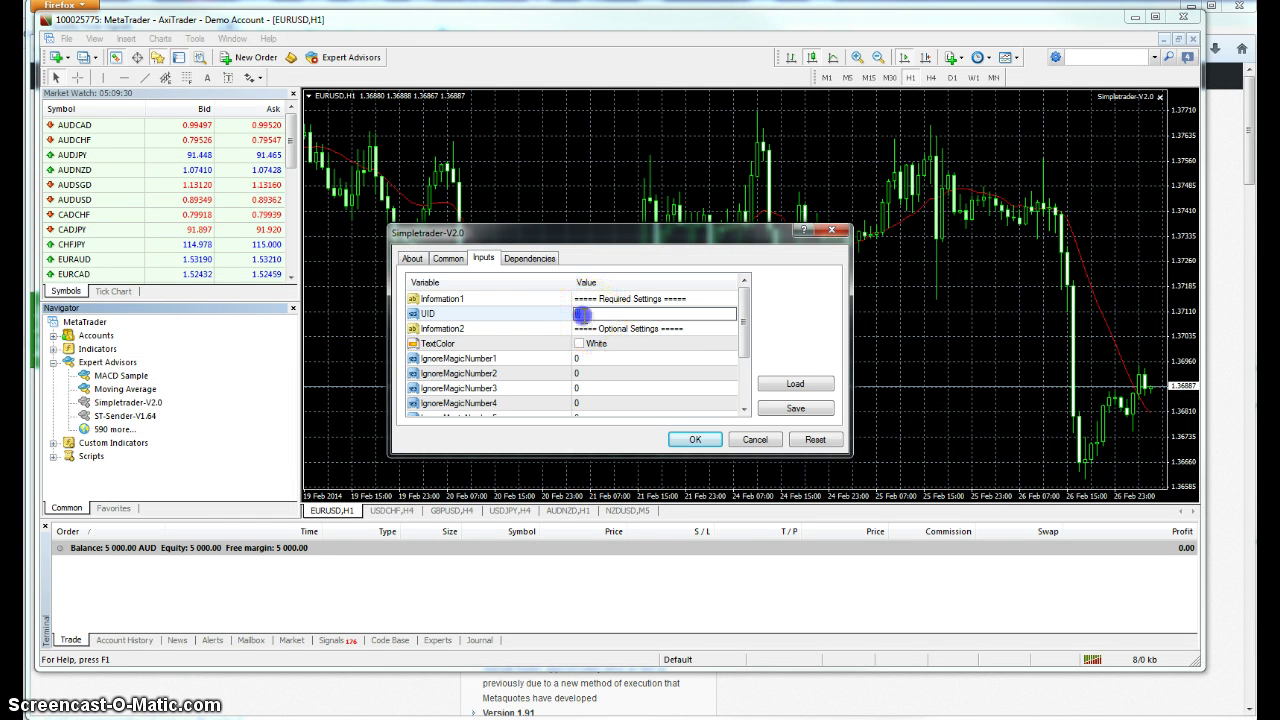
pyautogui.write('97')
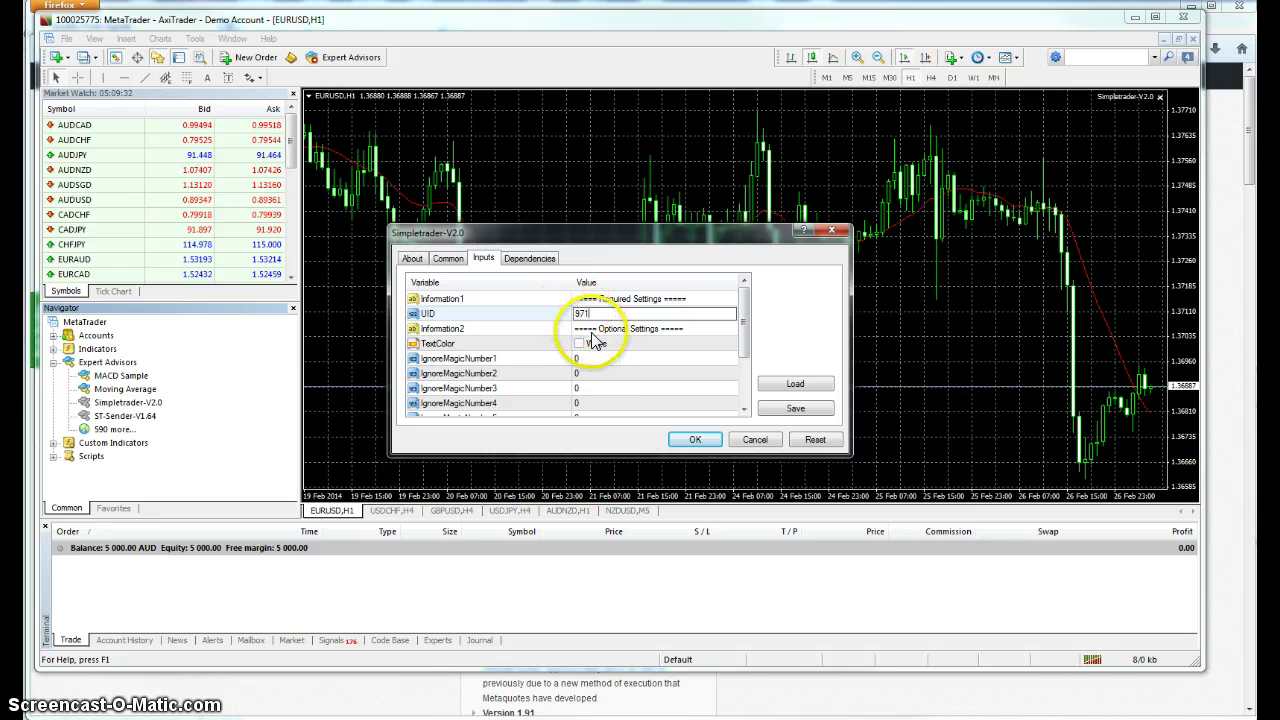
pyautogui.write('1')
pyautogui.moveTo(744, 316)
pyautogui.mouseDown()
pyautogui.moveTo(737, 340)
pyautogui.moveTo(746, 310)
pyautogui.mouseUp()
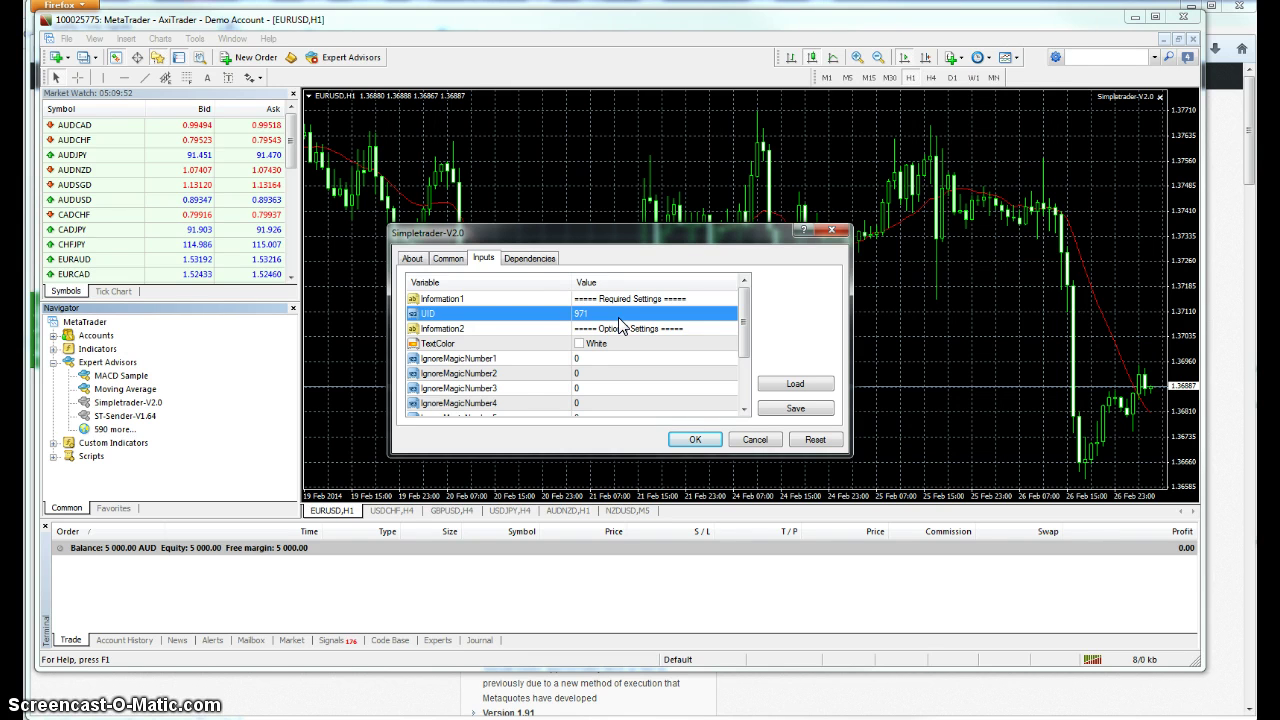
pyautogui.click(530, 257)
pyautogui.click(483, 258)
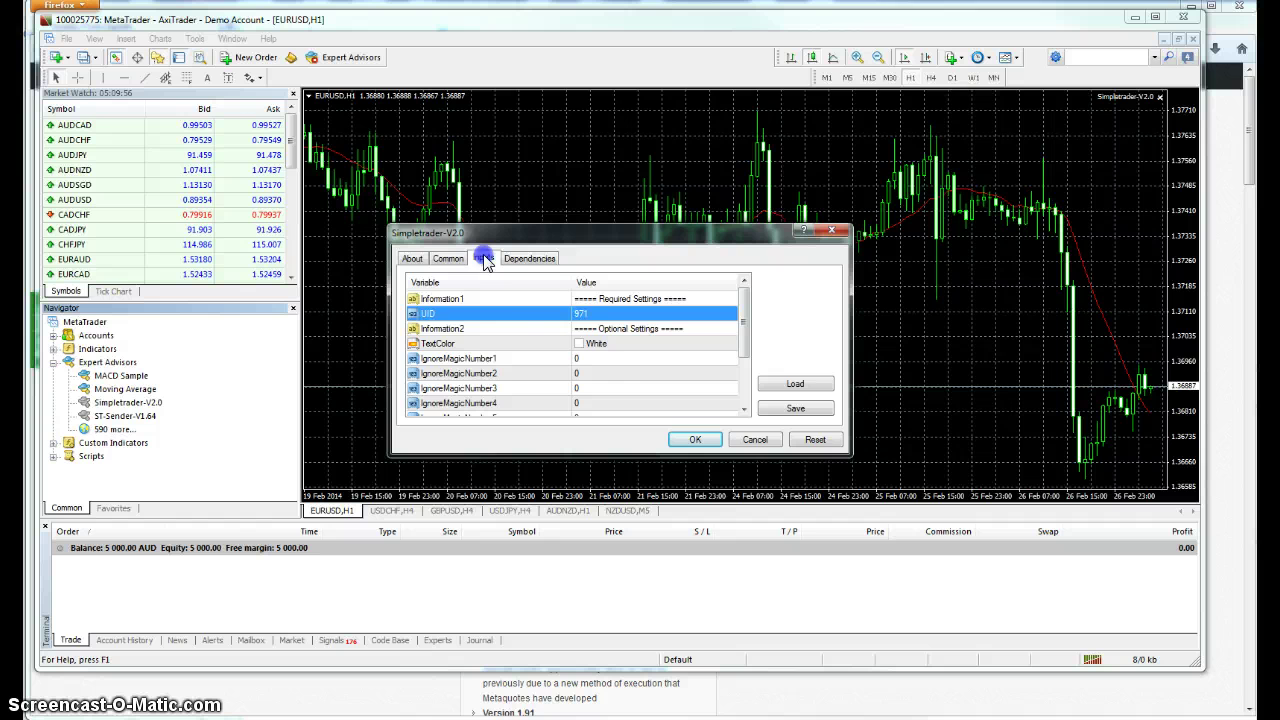
# Apply the expert settings and enable automated trading so Simpletrader-V2.0 runs on EURUSD.
pyautogui.click(695, 441)
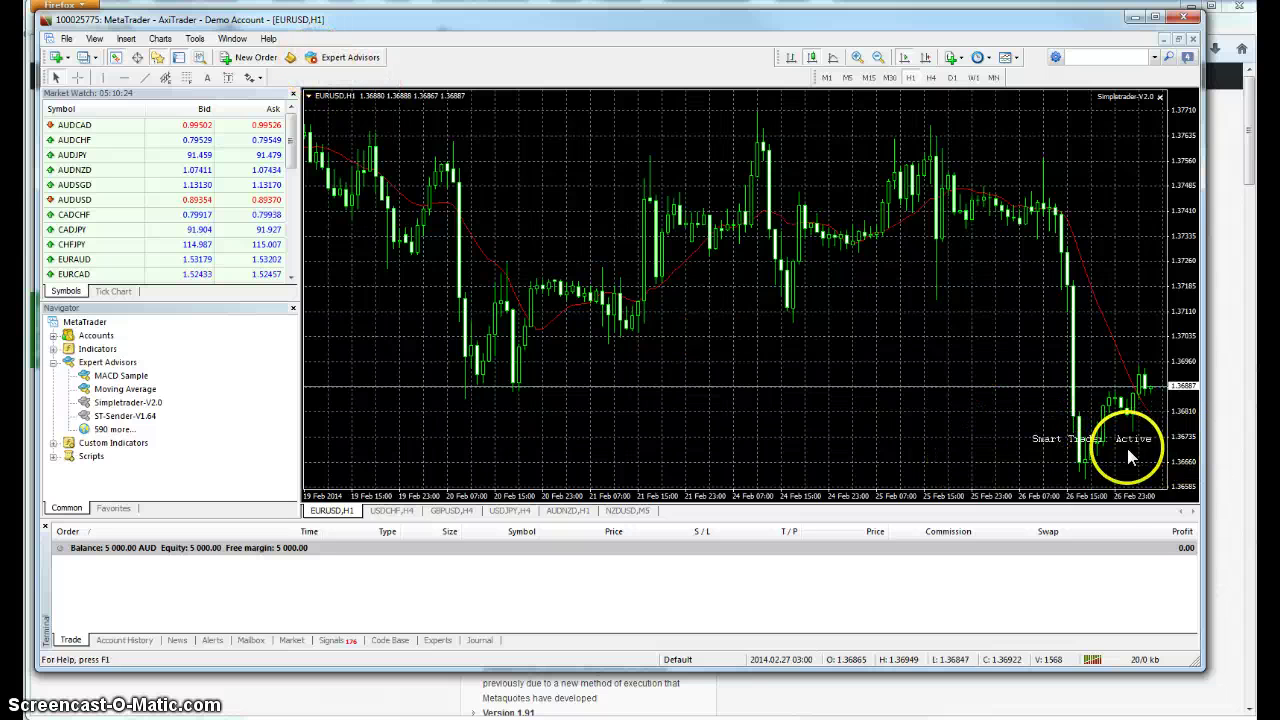
pyautogui.click(337, 64)
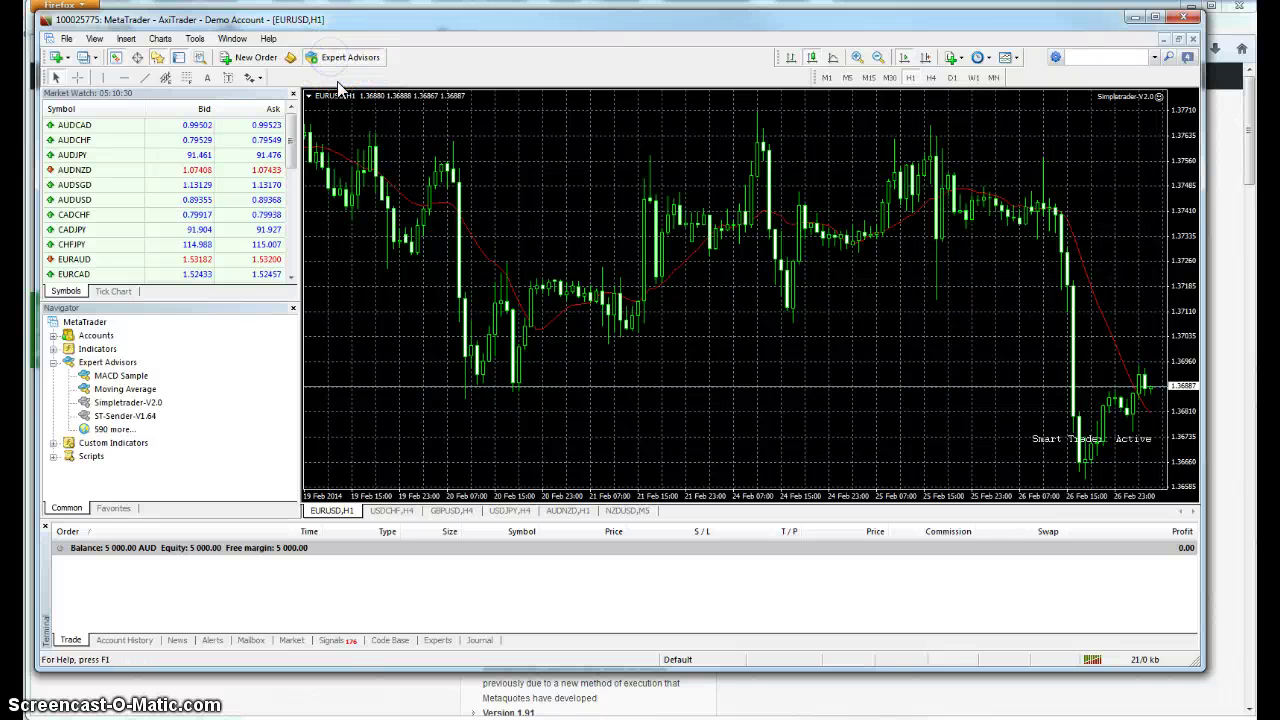
pyautogui.click(605, 300)
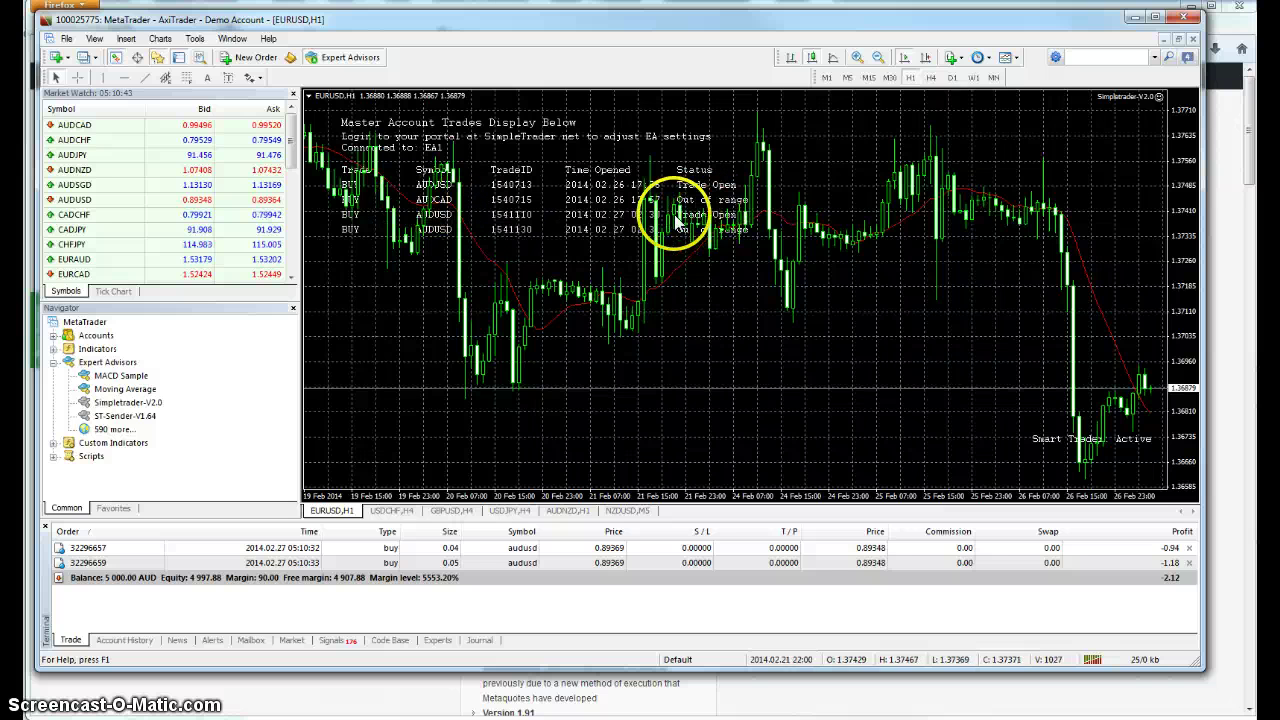
# Switch the EURUSD chart to M5 then H4 and review the two copied AUDUSD buys.
pyautogui.click(847, 78)
pyautogui.click(852, 87)
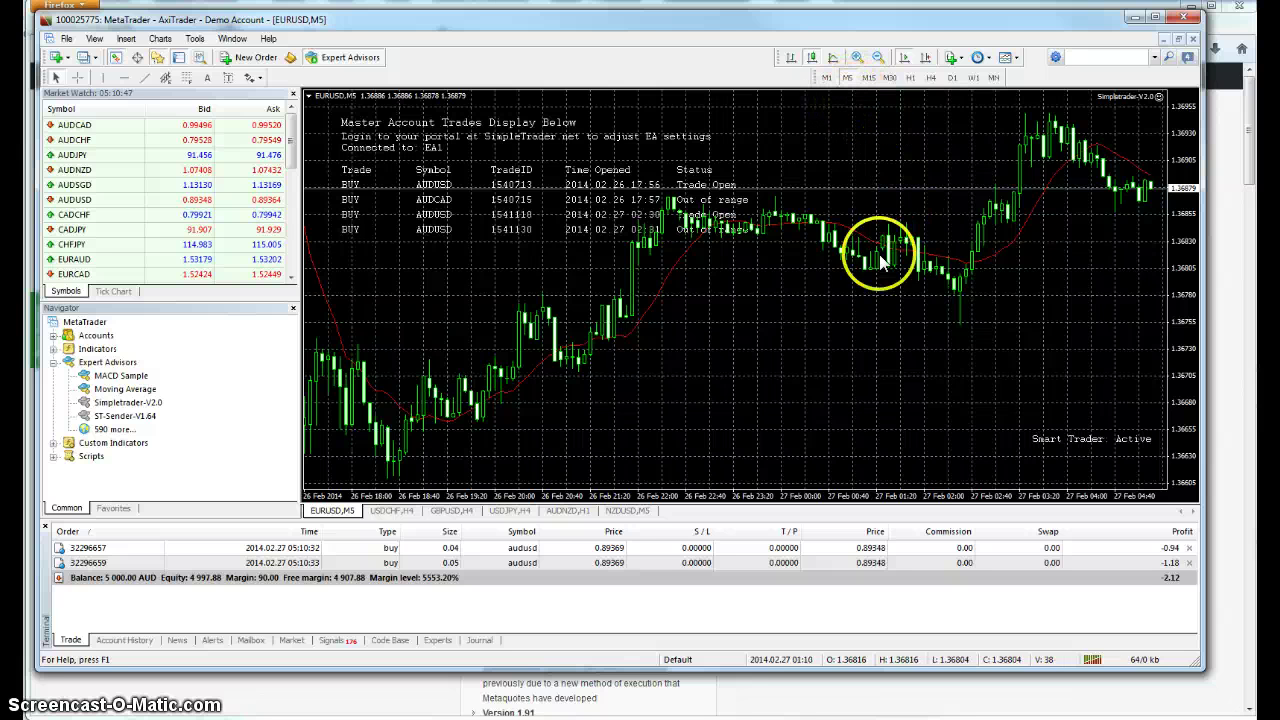
pyautogui.click(931, 78)
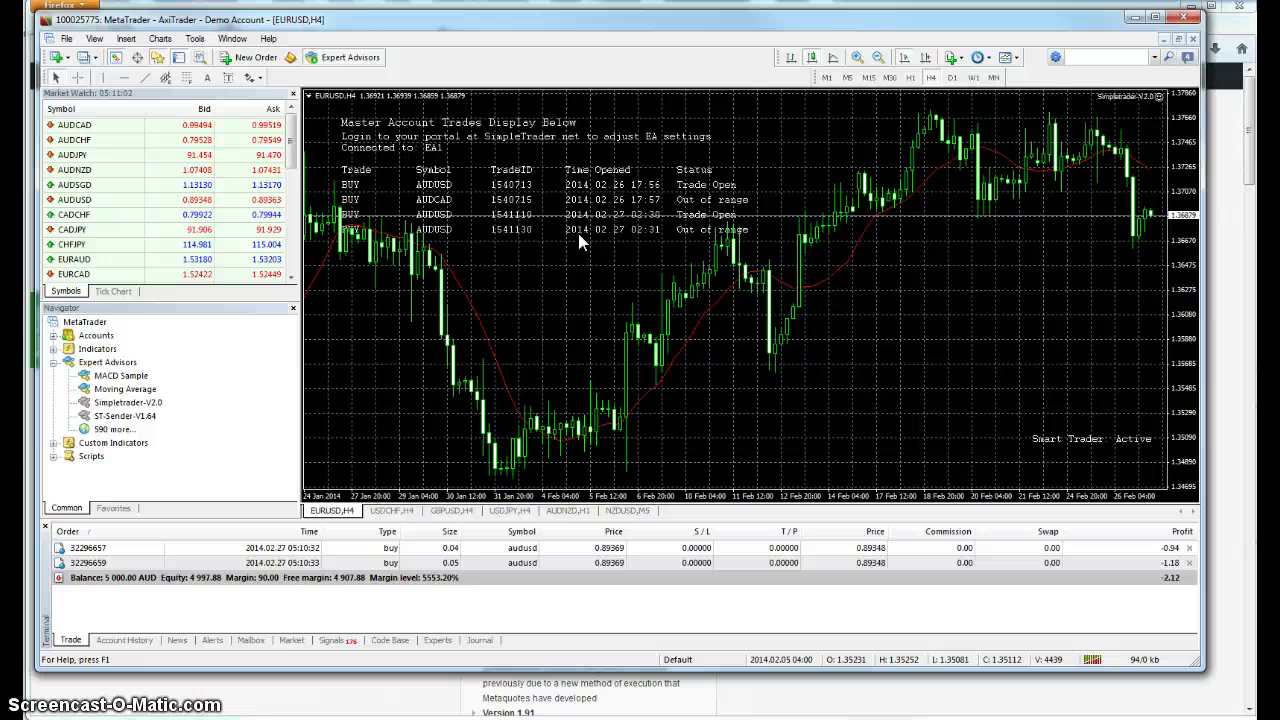
pyautogui.click(517, 551)
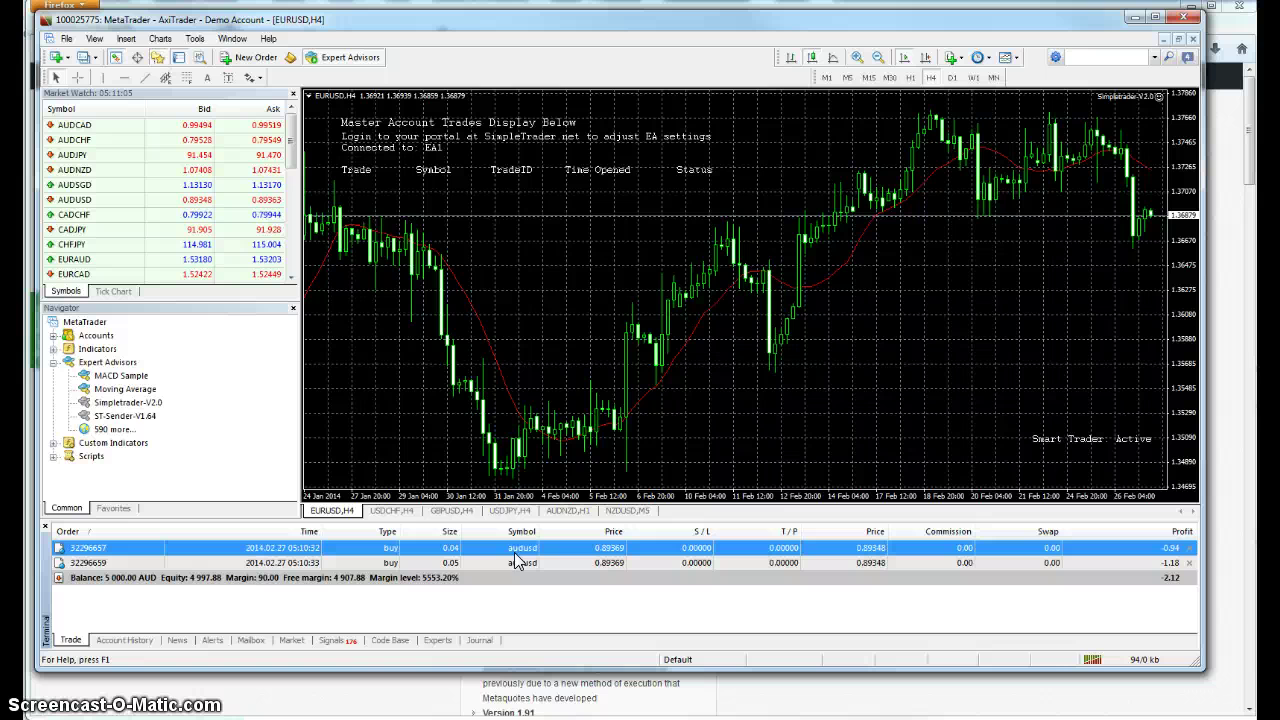
pyautogui.click(1031, 292)
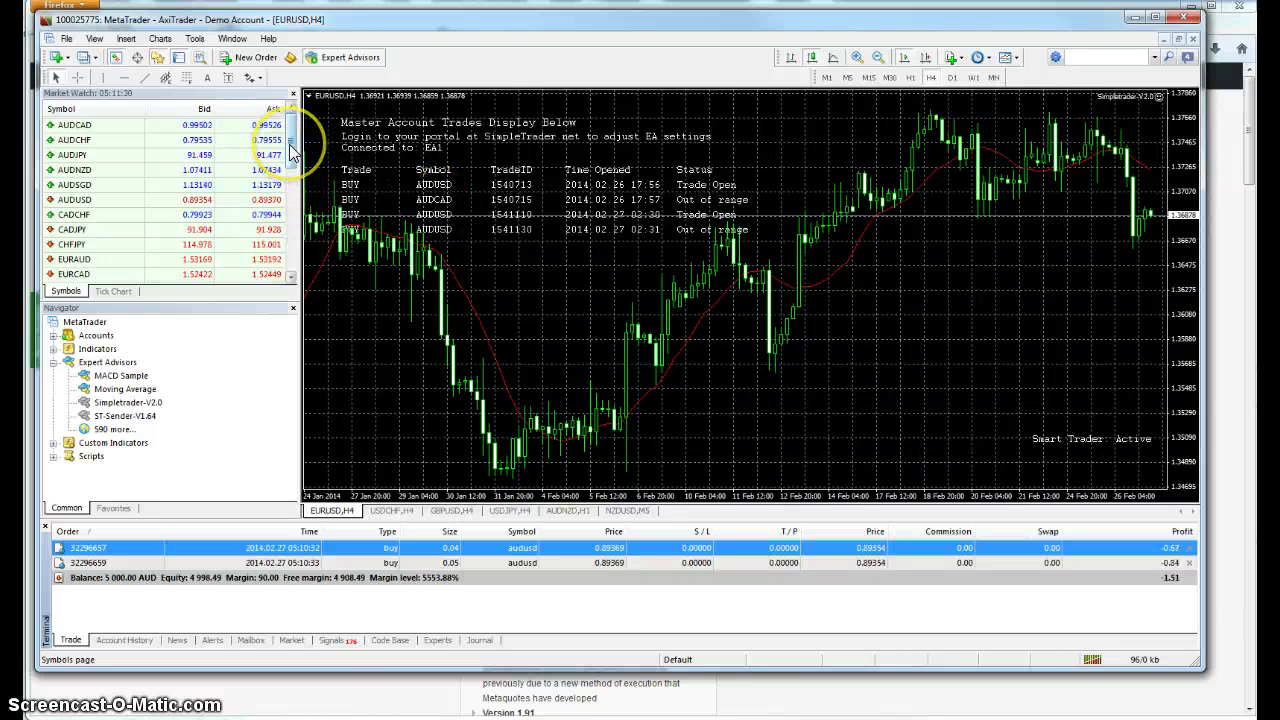
# Open a new AUDCAD chart on M5 and measure a price distance with the crosshair.
pyautogui.rightClick(100, 126)
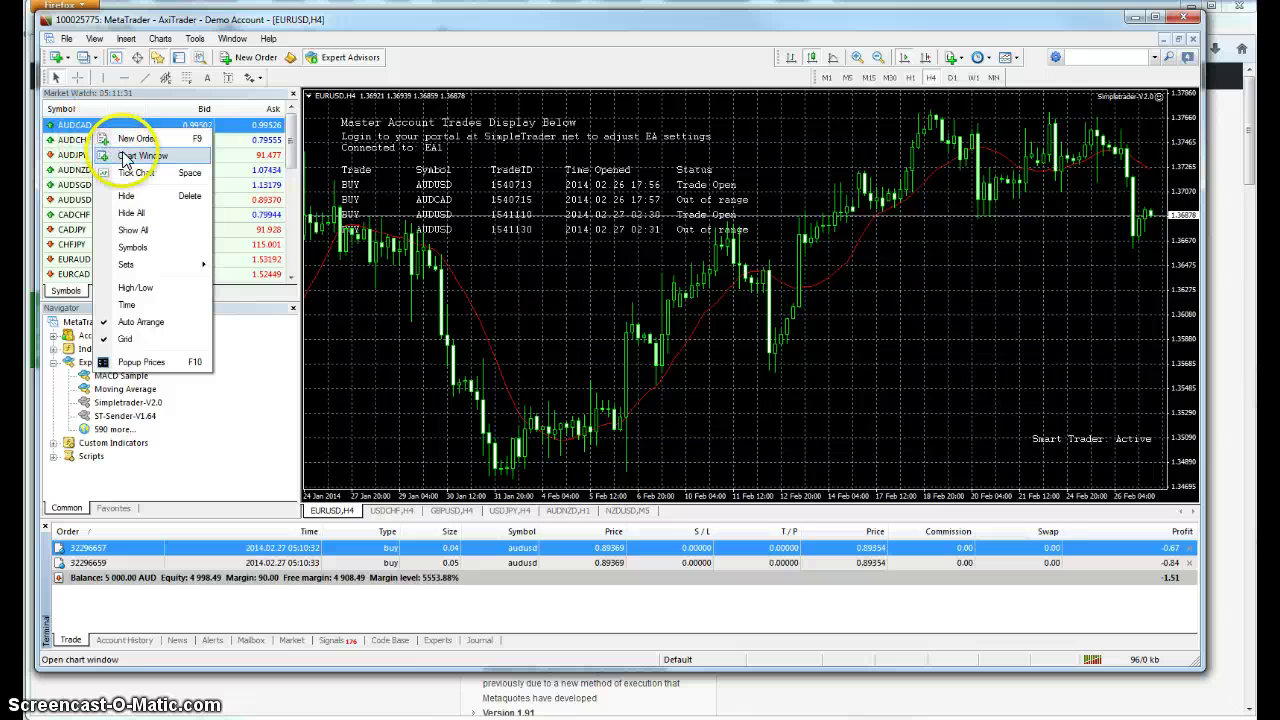
pyautogui.click(125, 158)
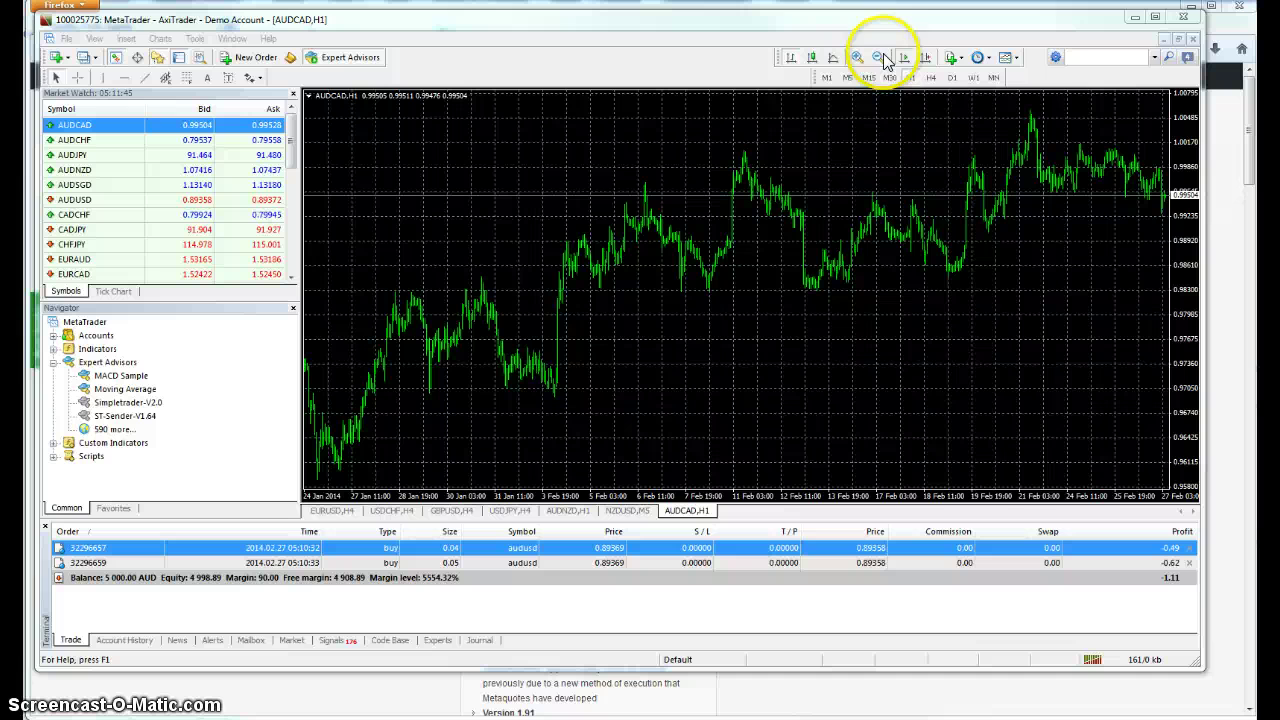
pyautogui.click(77, 77)
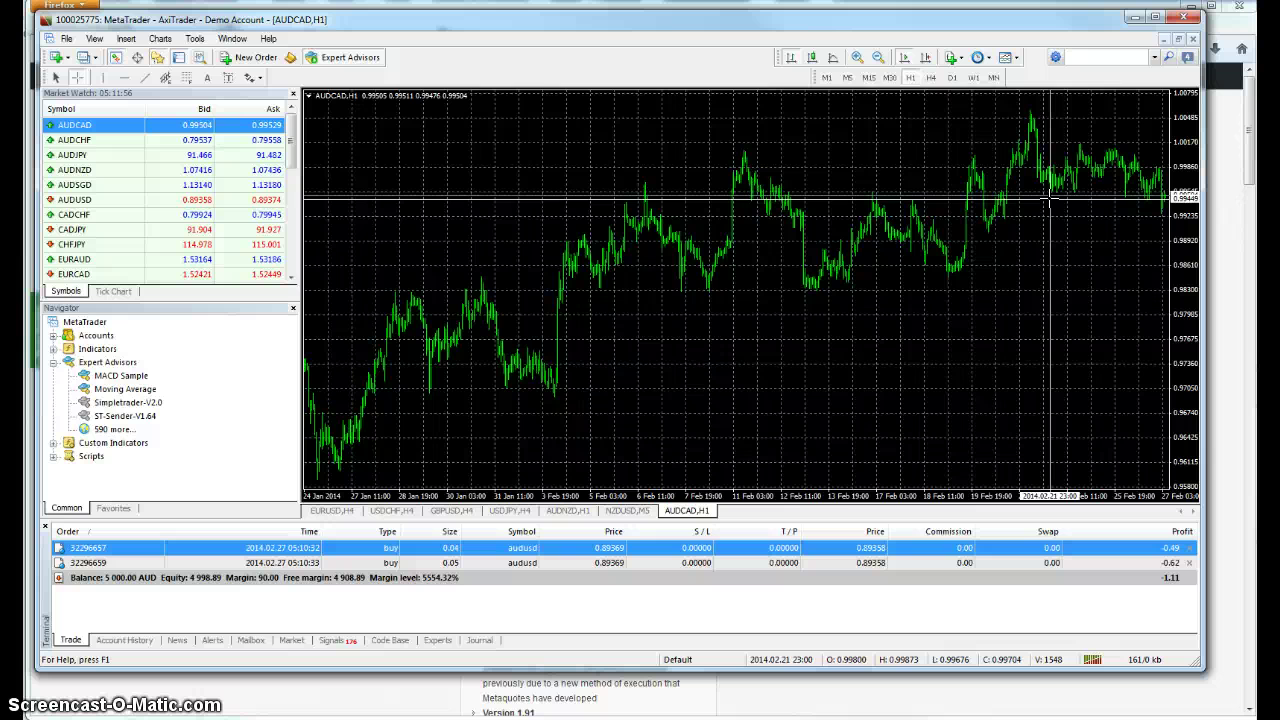
pyautogui.click(848, 77)
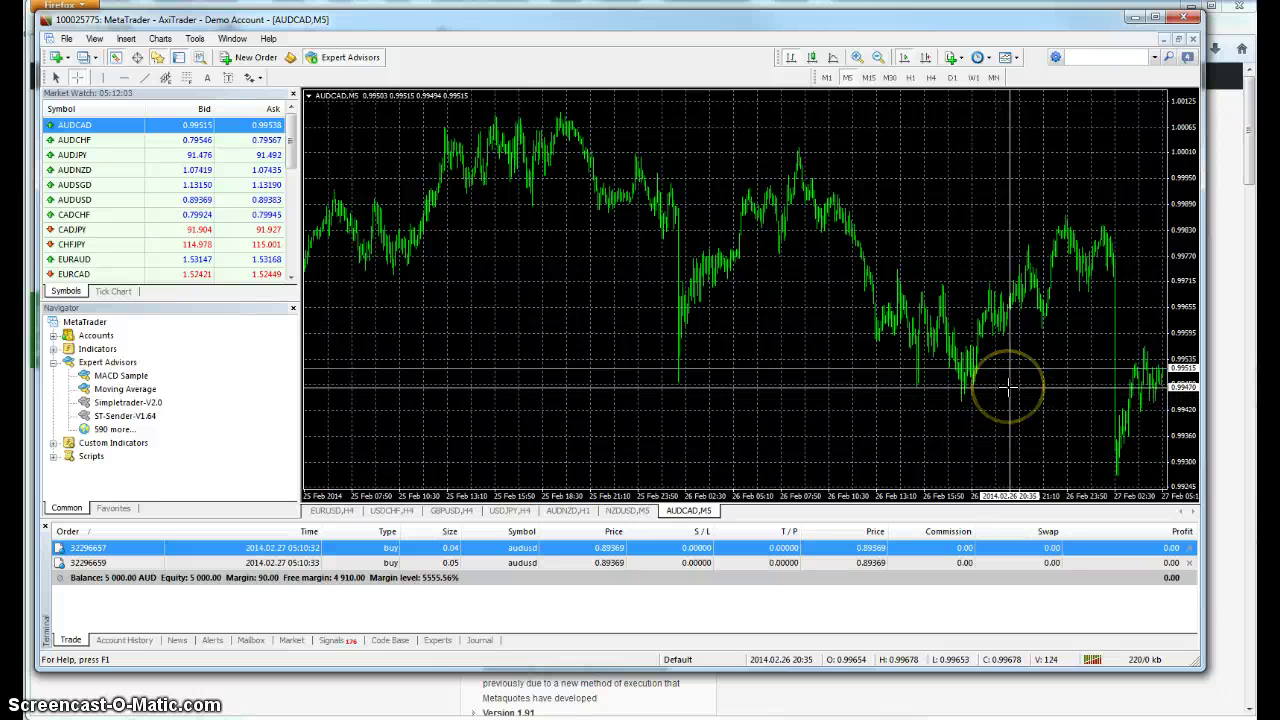
pyautogui.moveTo(1008, 387); pyautogui.dragTo(1006, 371)
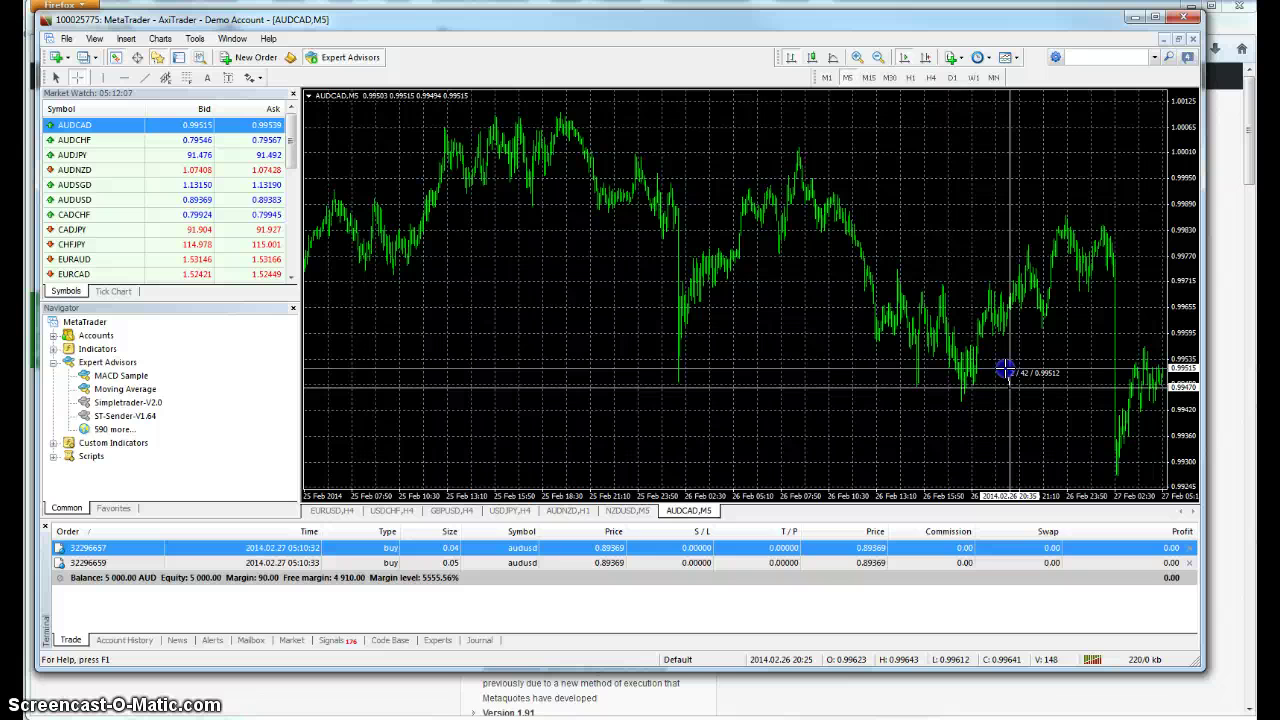
pyautogui.moveTo(1006, 371); pyautogui.dragTo(1005, 371)
pyautogui.click(370, 201)
pyautogui.click(1116, 381)
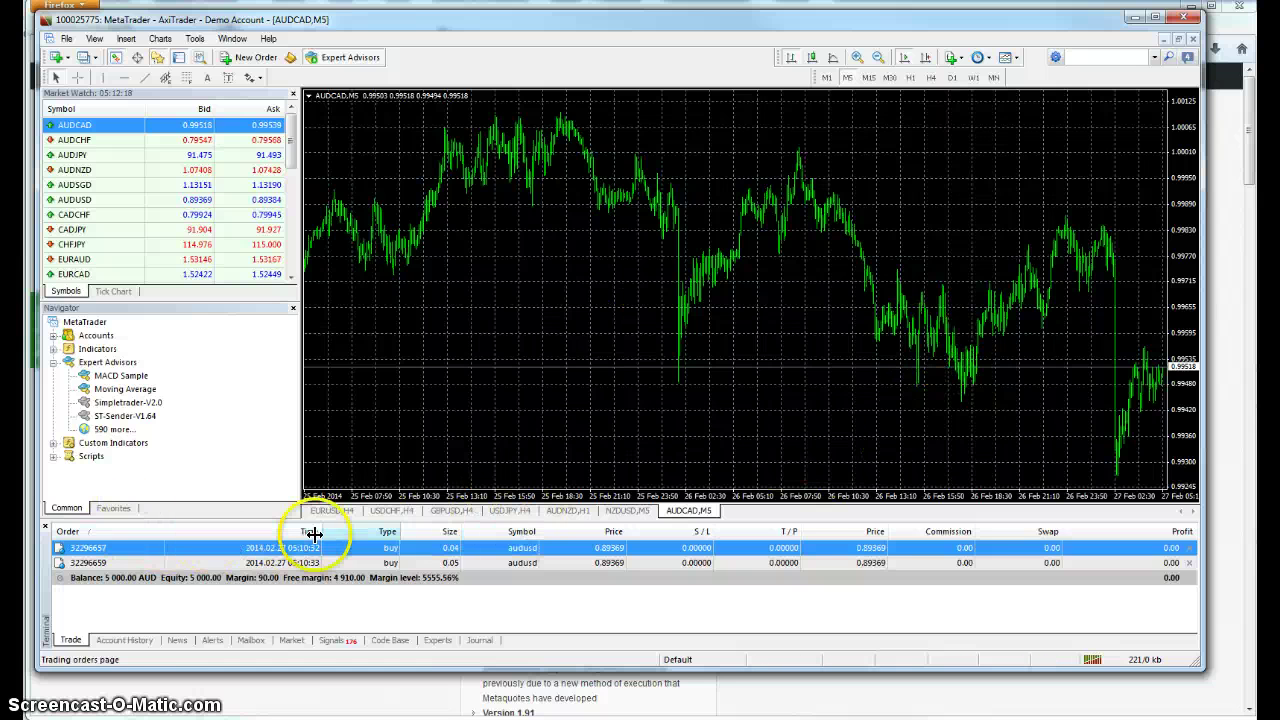
# Cycle through the NZDUSD M5 and AUDNZD H1 charts back to the EURUSD H4 trade overlay.
pyautogui.click(627, 511)
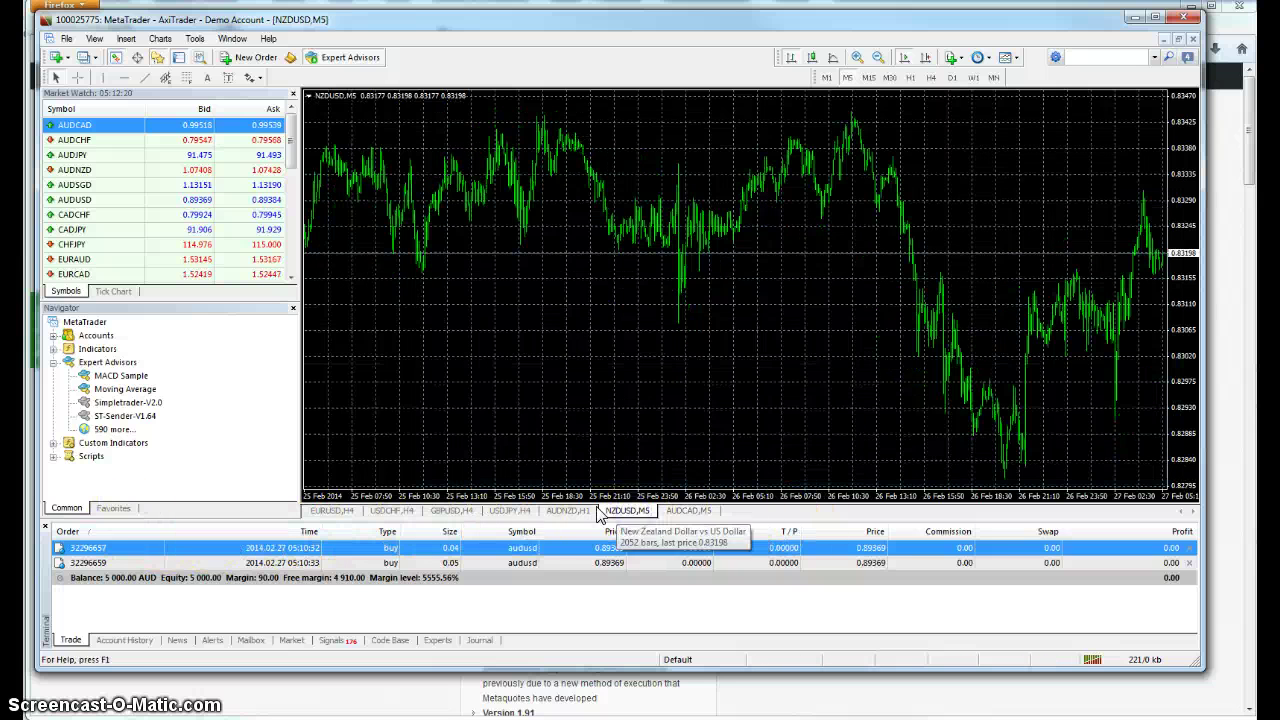
pyautogui.click(566, 511)
pyautogui.click(331, 511)
pyautogui.click(557, 257)
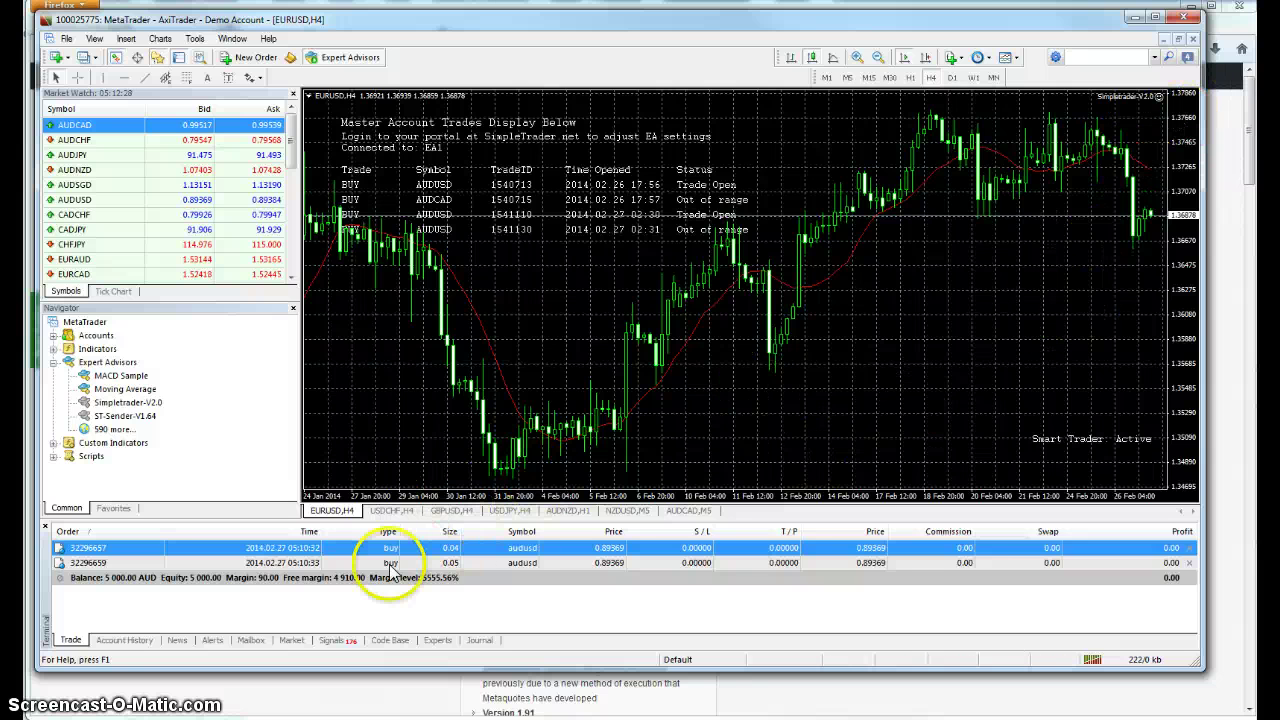
# Minimize MetaTrader and check the account's Last Heartbeat on the My Signals page.
pyautogui.click(1134, 19)
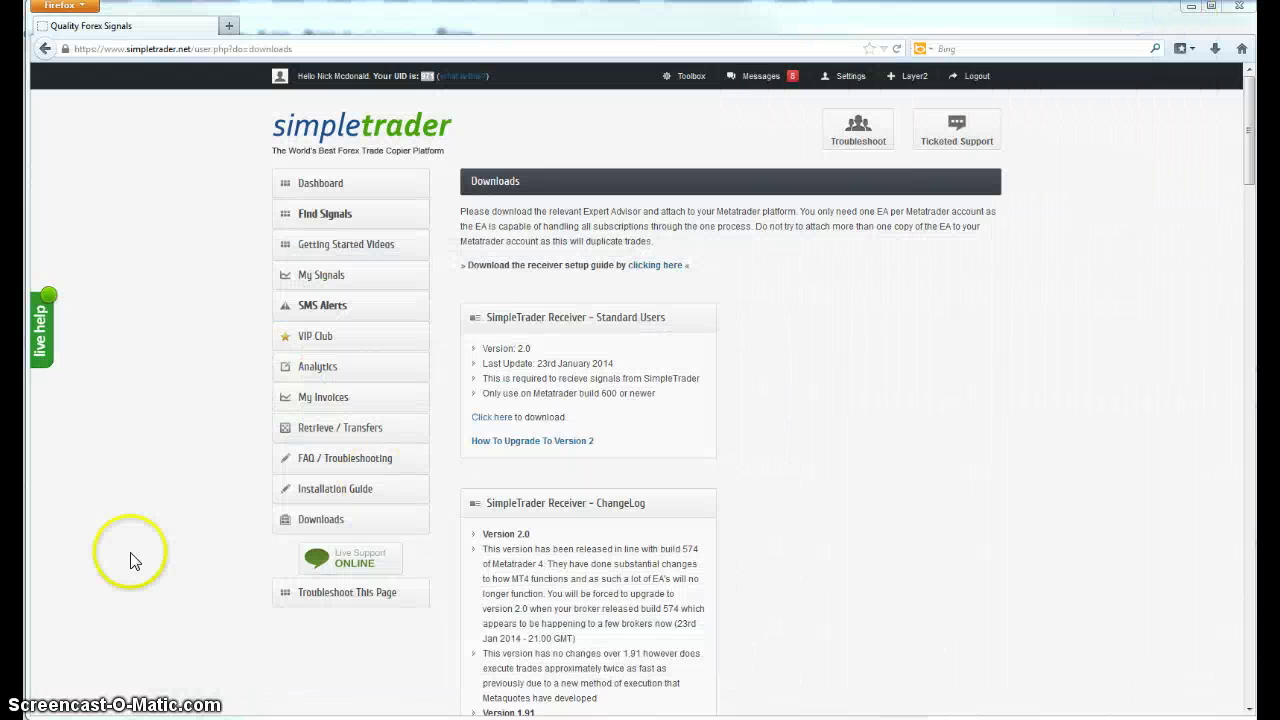
pyautogui.click(320, 280)
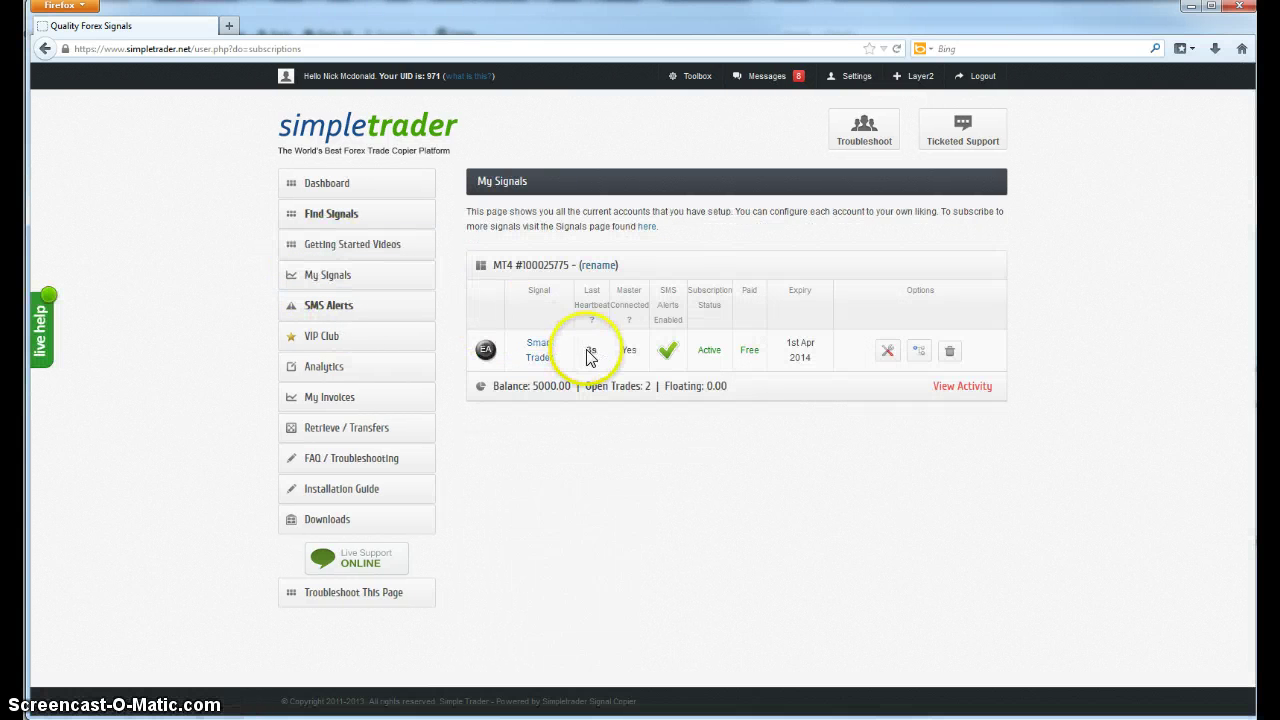
pyautogui.doubleClick(588, 352)
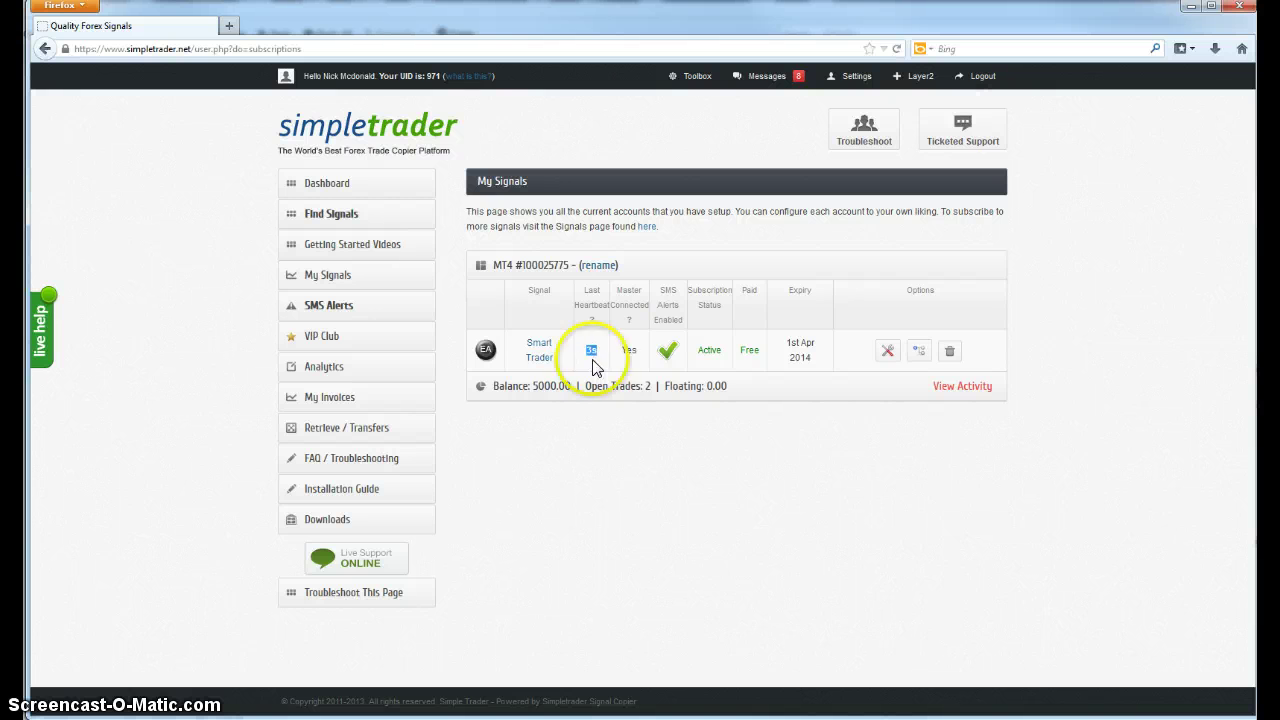
pyautogui.click(594, 364)
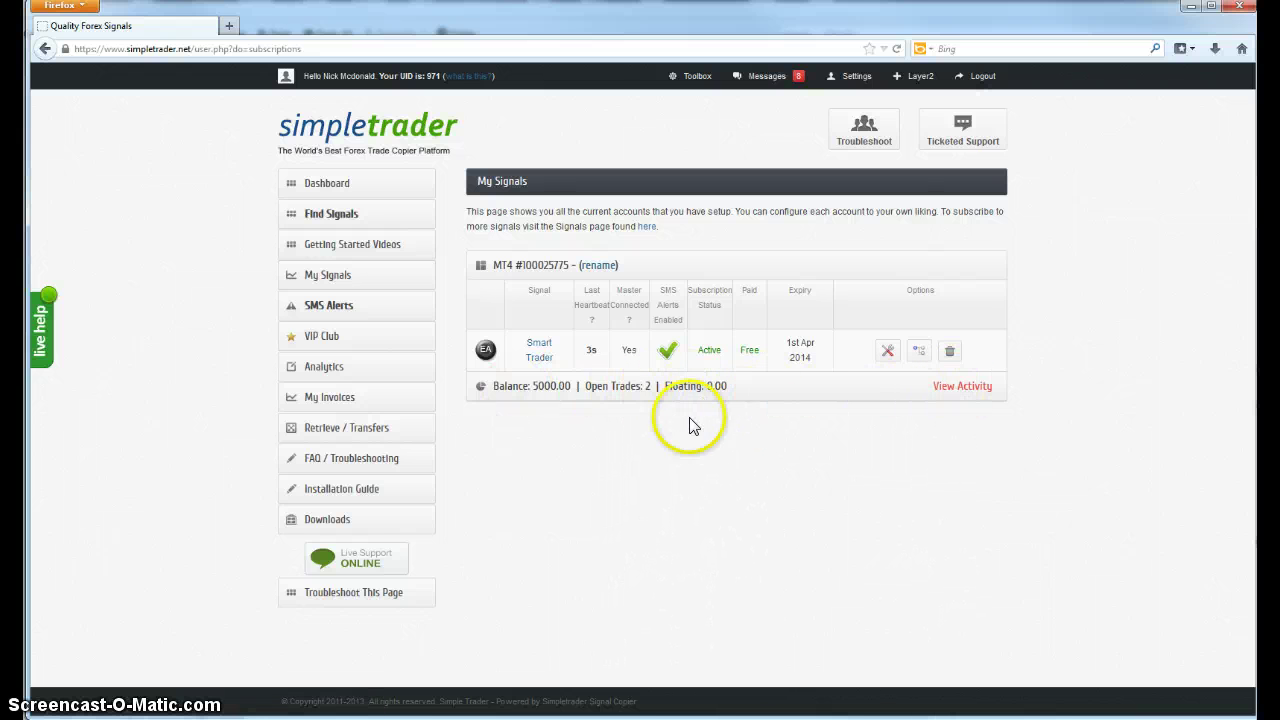
# Review the account's open trades under View Activity, then go to SMS Alerts.
pyautogui.click(953, 392)
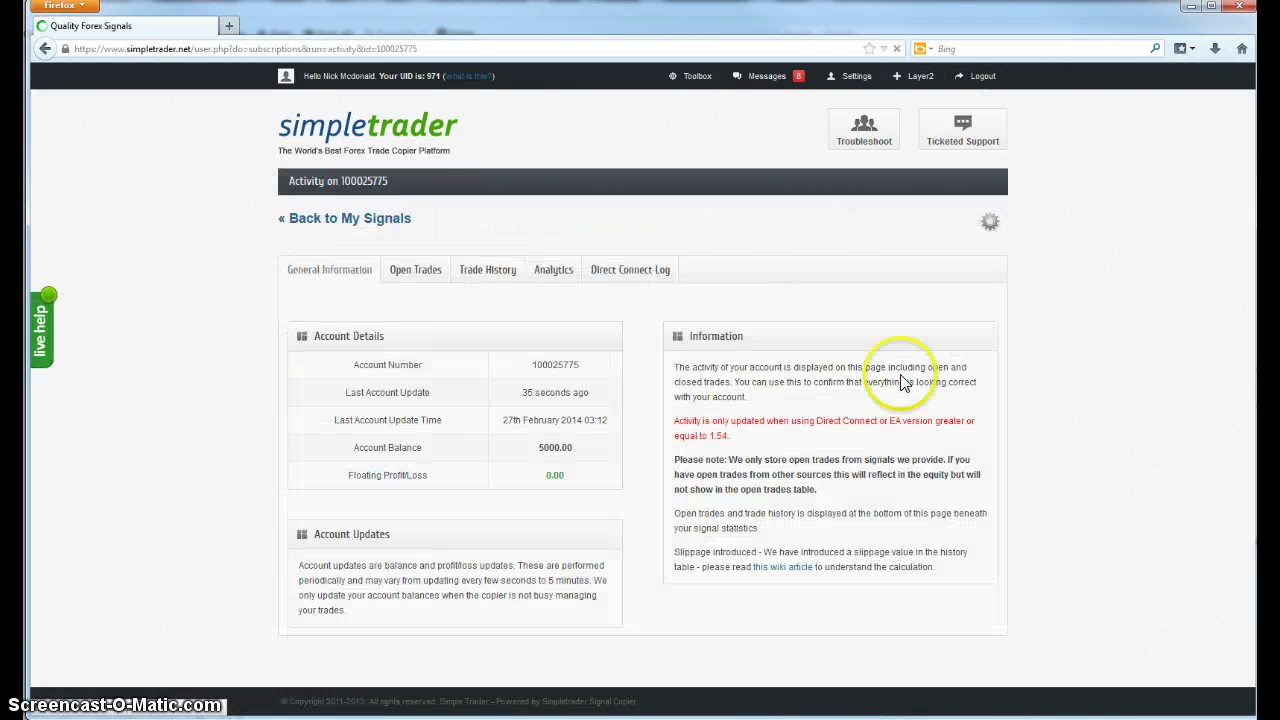
pyautogui.click(415, 277)
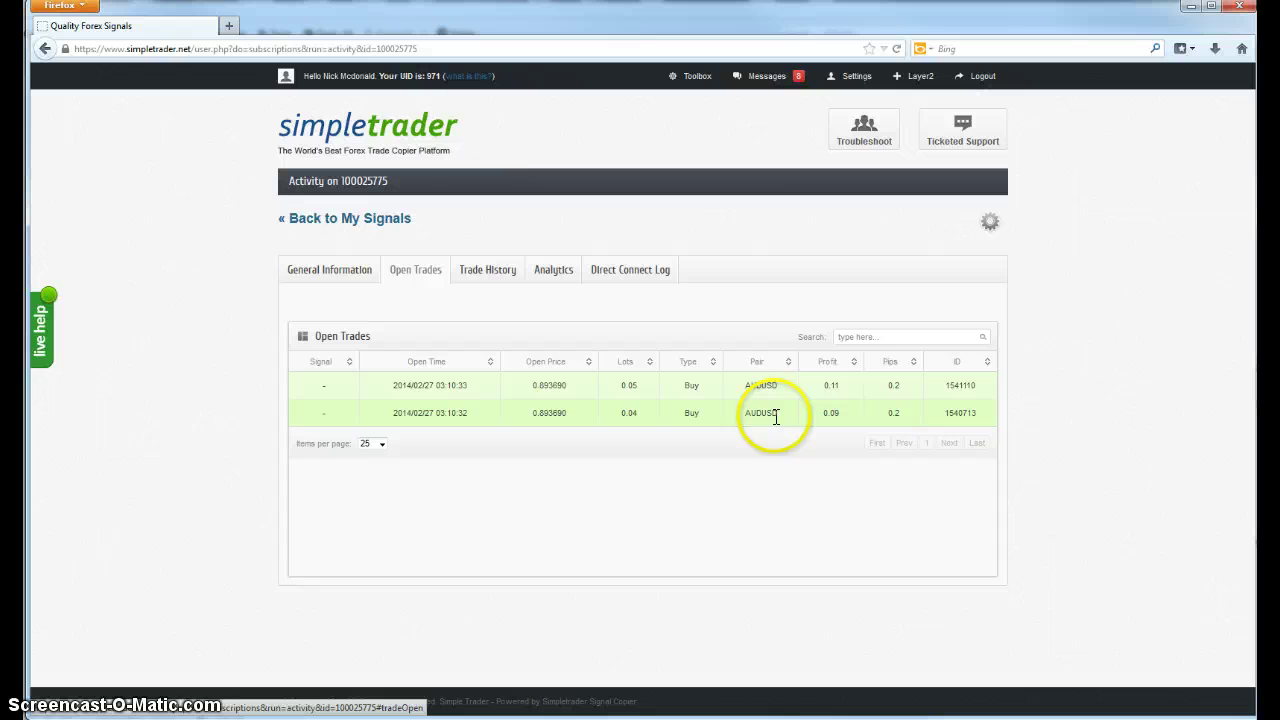
pyautogui.click(338, 271)
pyautogui.click(333, 222)
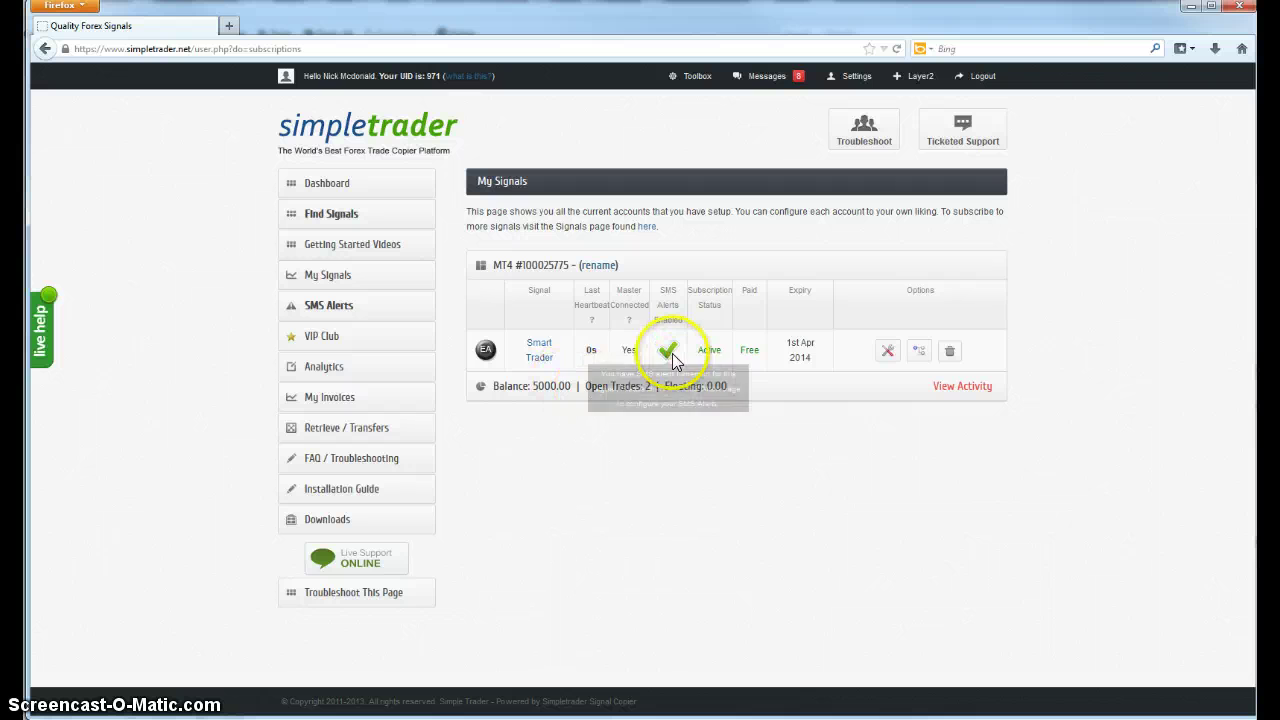
pyautogui.click(333, 312)
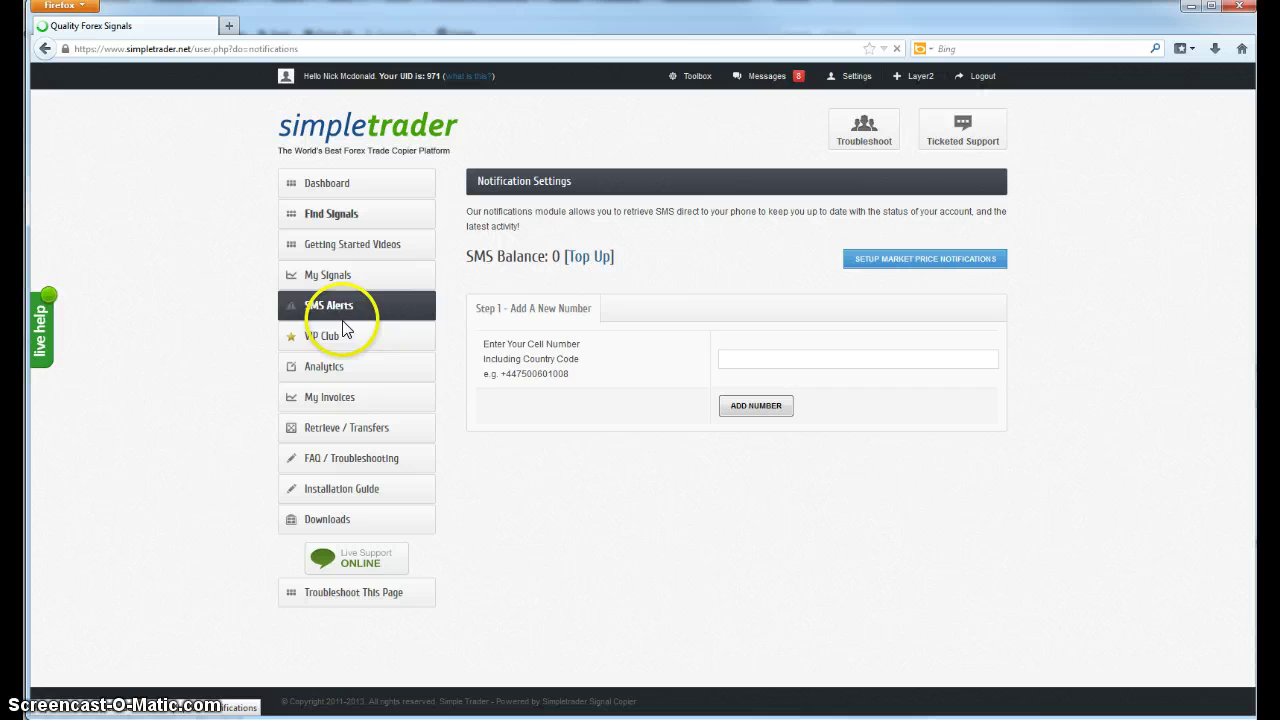
# Register the user's cell phone number for SMS alerts.
pyautogui.click(734, 365)
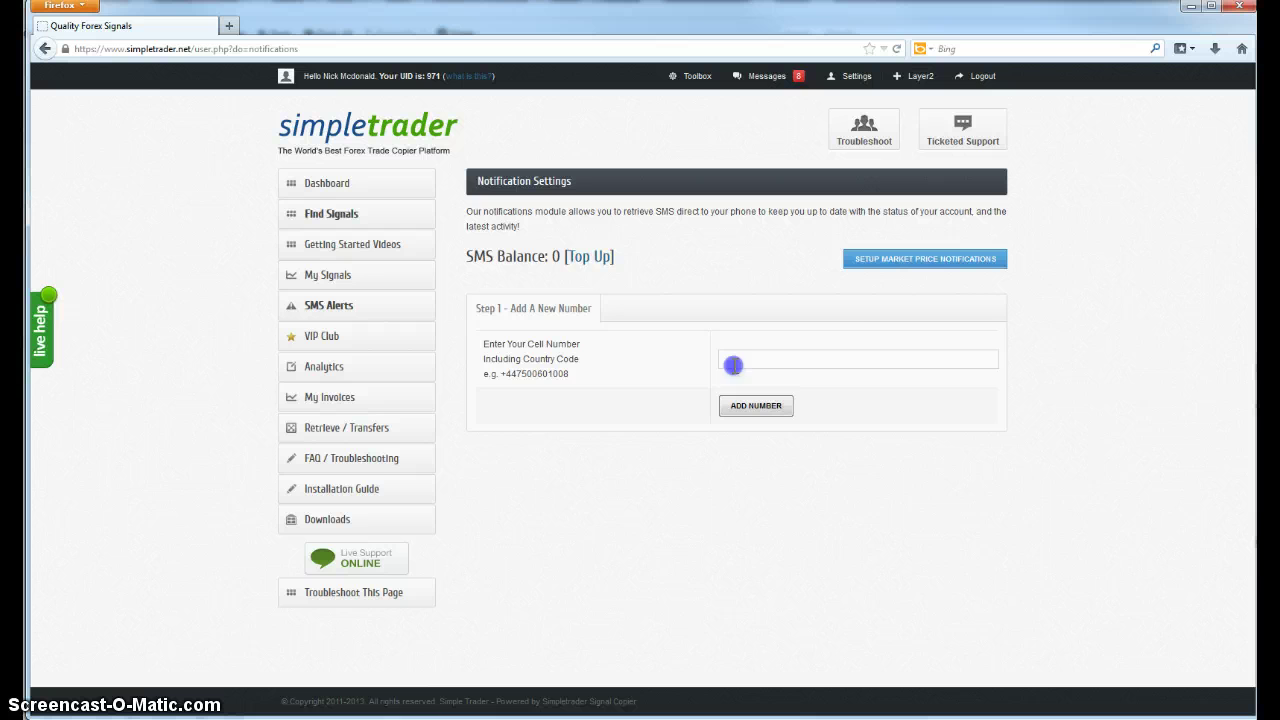
pyautogui.write('123456')
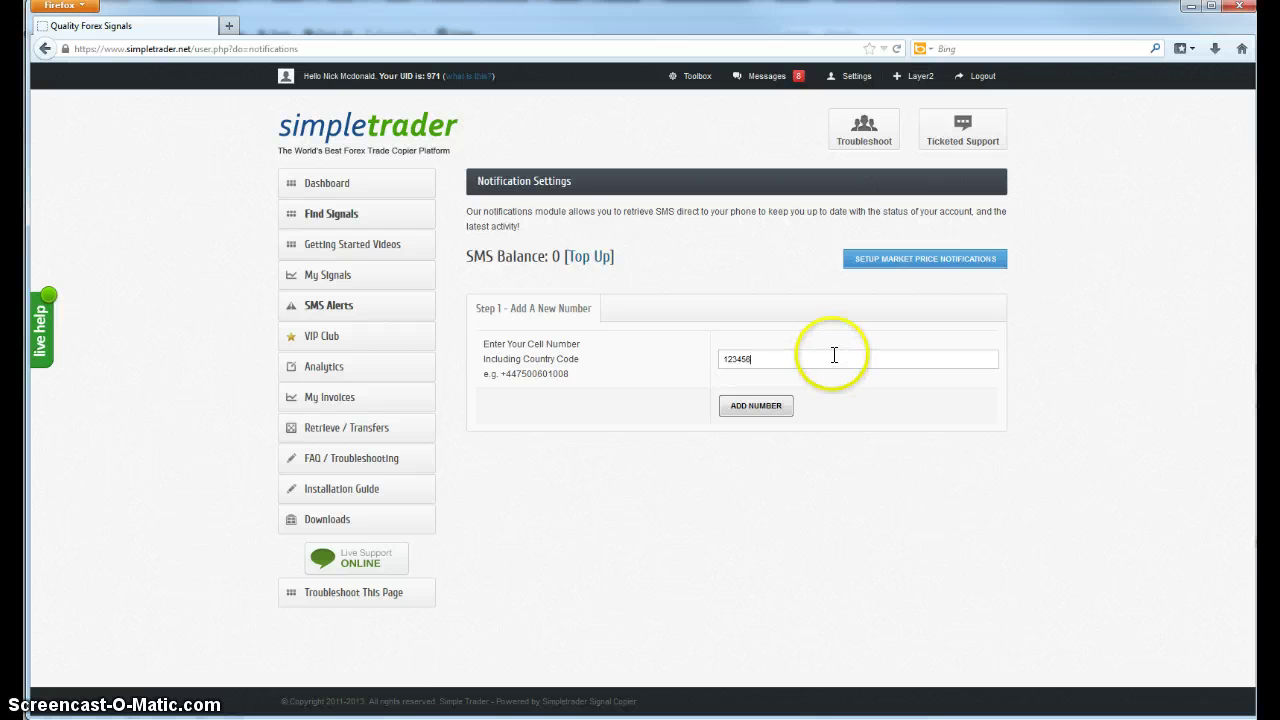
pyautogui.write('7489')
pyautogui.click(763, 406)
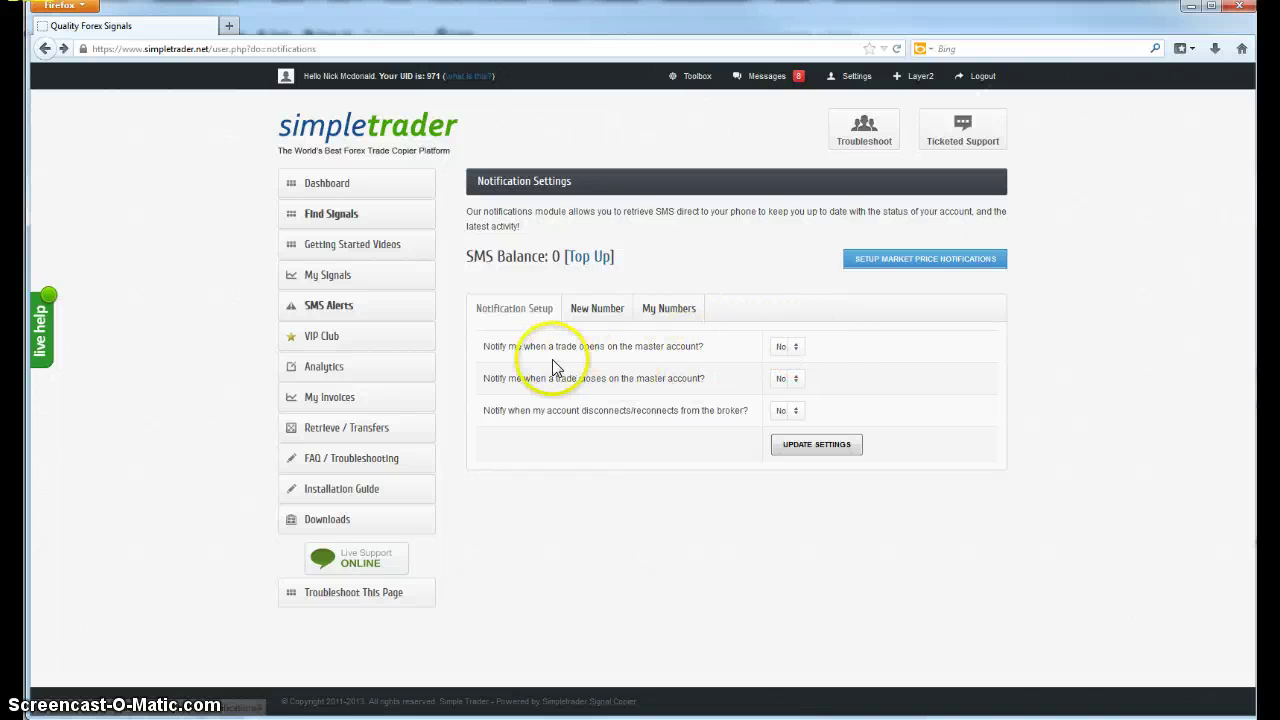
# Leave trade-open alerts at No and set disconnect/reconnect alerts to Yes.
pyautogui.click(778, 348)
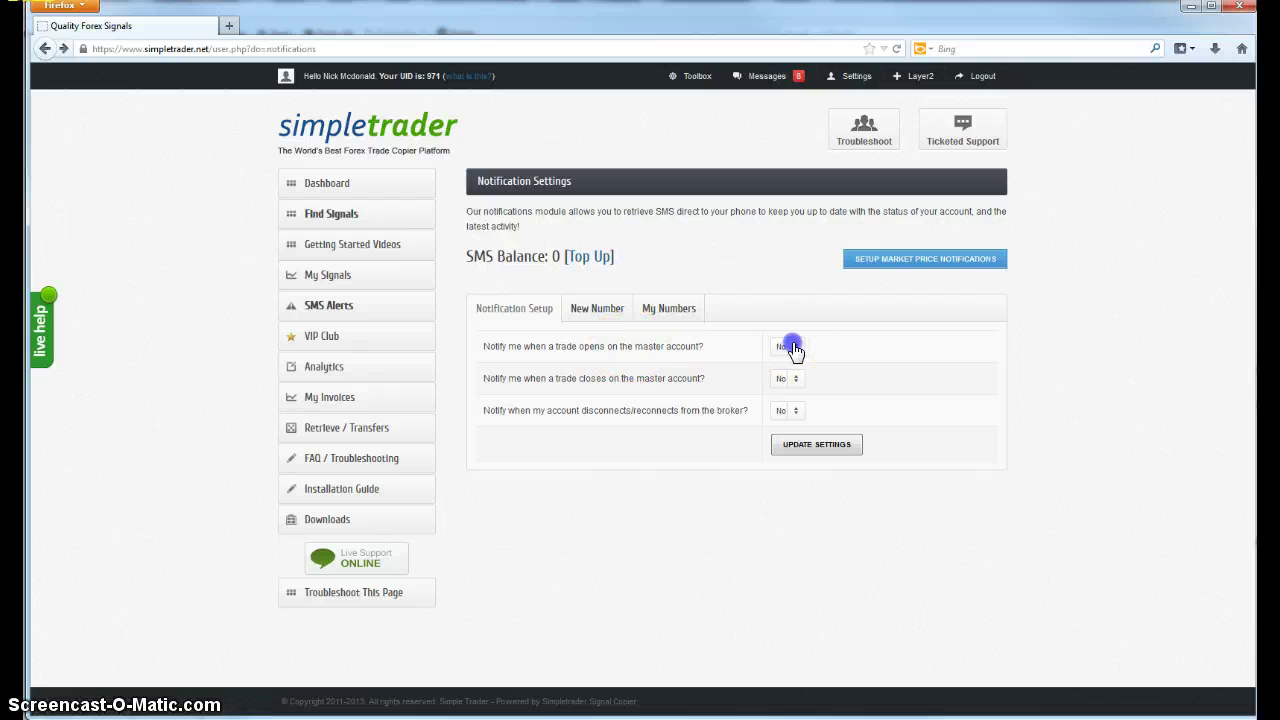
pyautogui.click(790, 349)
pyautogui.click(792, 411)
pyautogui.click(784, 452)
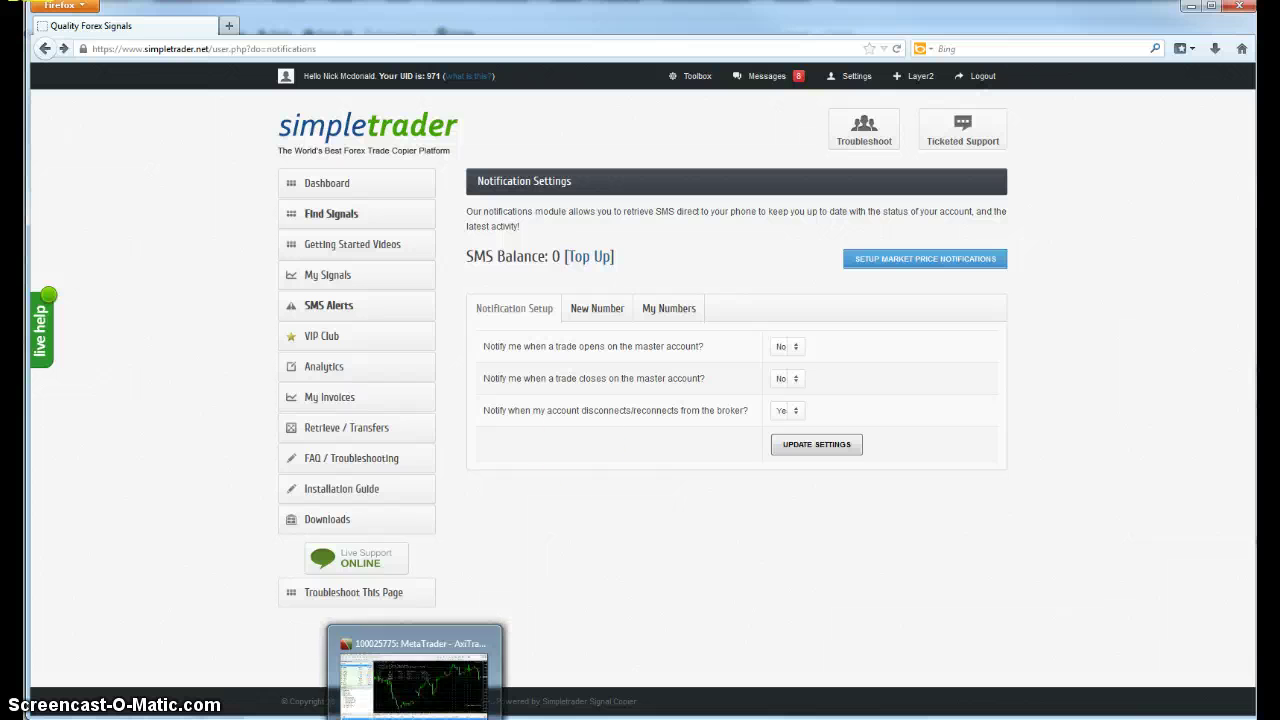
# Briefly restore MetaTrader, then refresh My Signals twice to update the account's heartbeat.
pyautogui.click(333, 281)
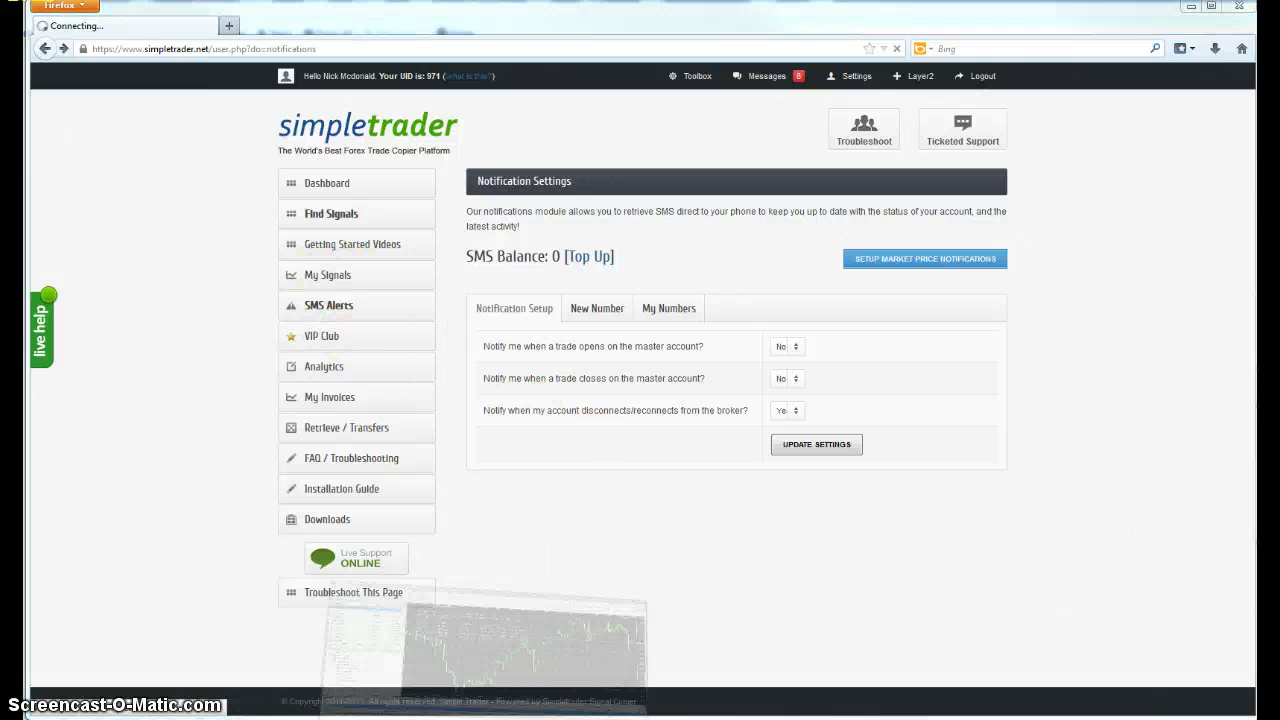
pyautogui.click(160, 670)
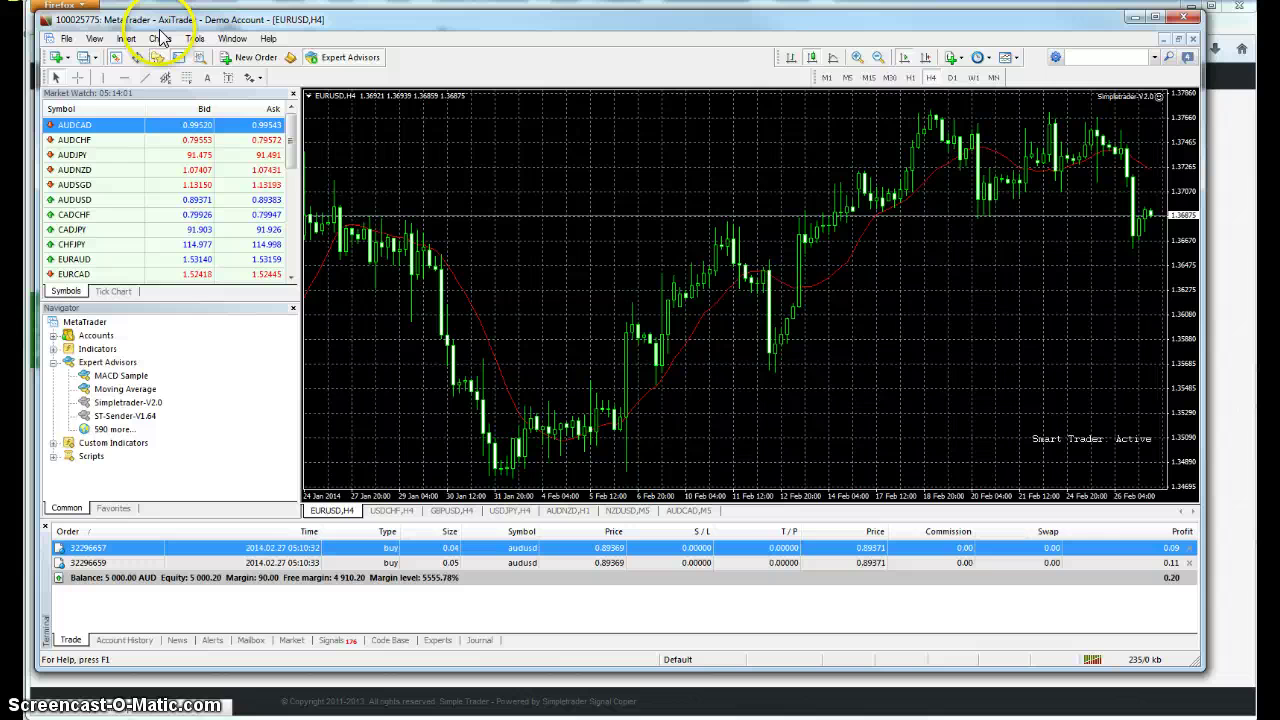
pyautogui.click(1182, 20)
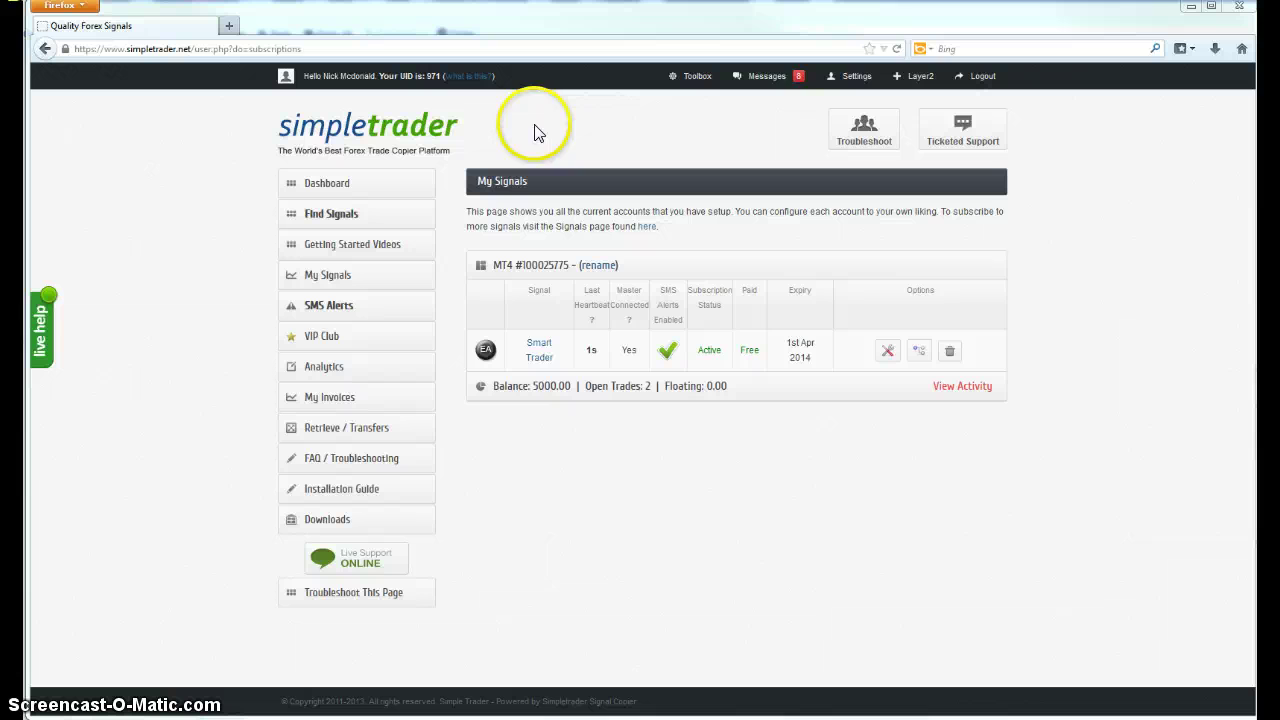
pyautogui.click(893, 50)
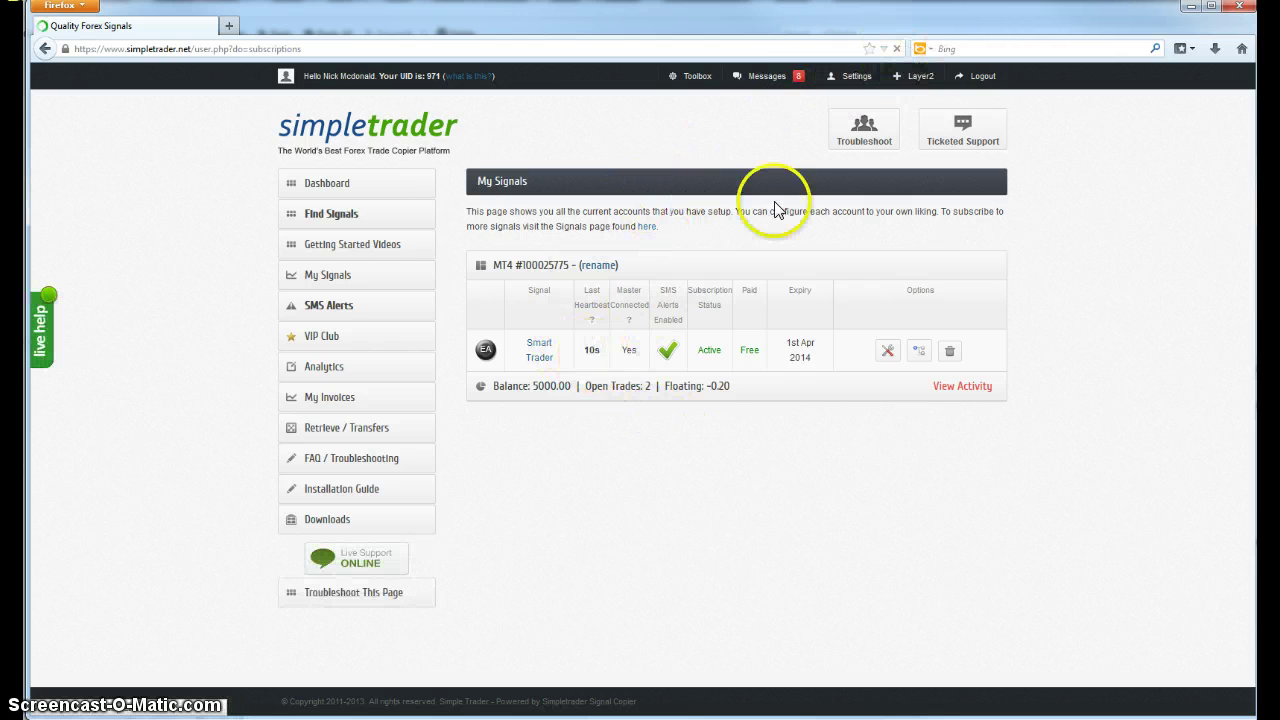
pyautogui.click(899, 50)
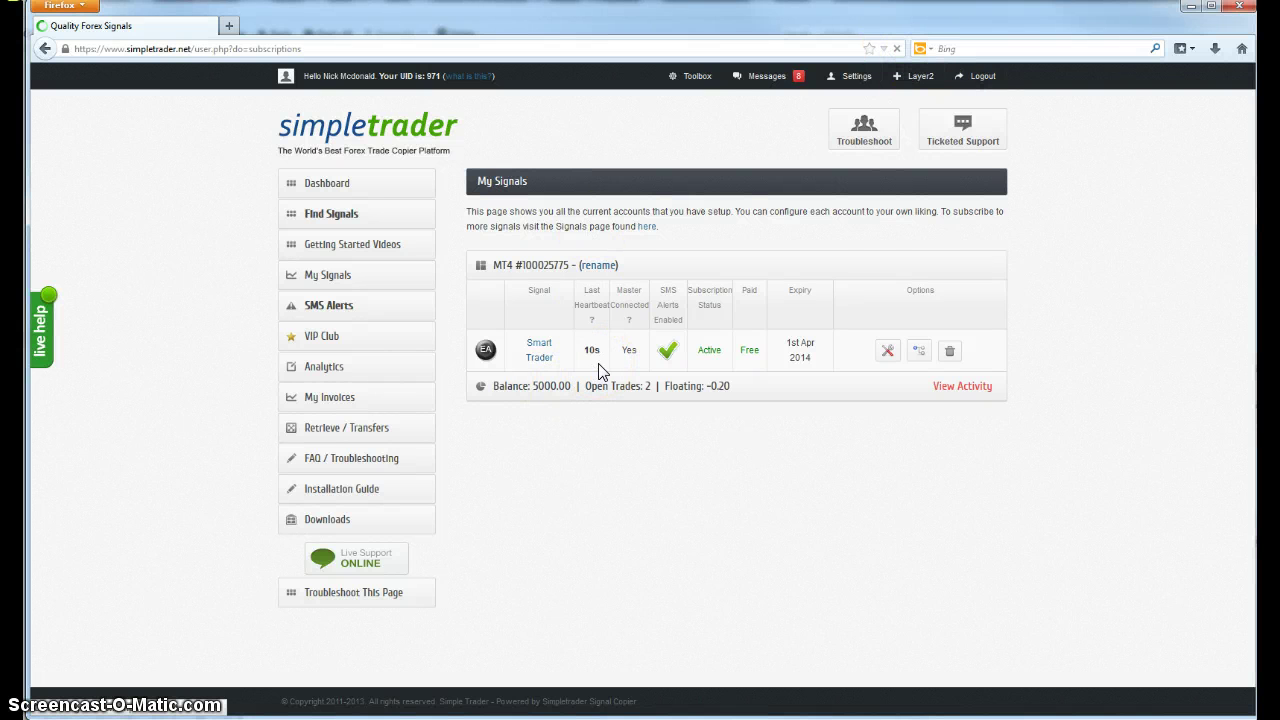
# Load stvps.net in a new tab, open its HOW & WHY FAQ, and return to SimpleTrader.
pyautogui.click(231, 25)
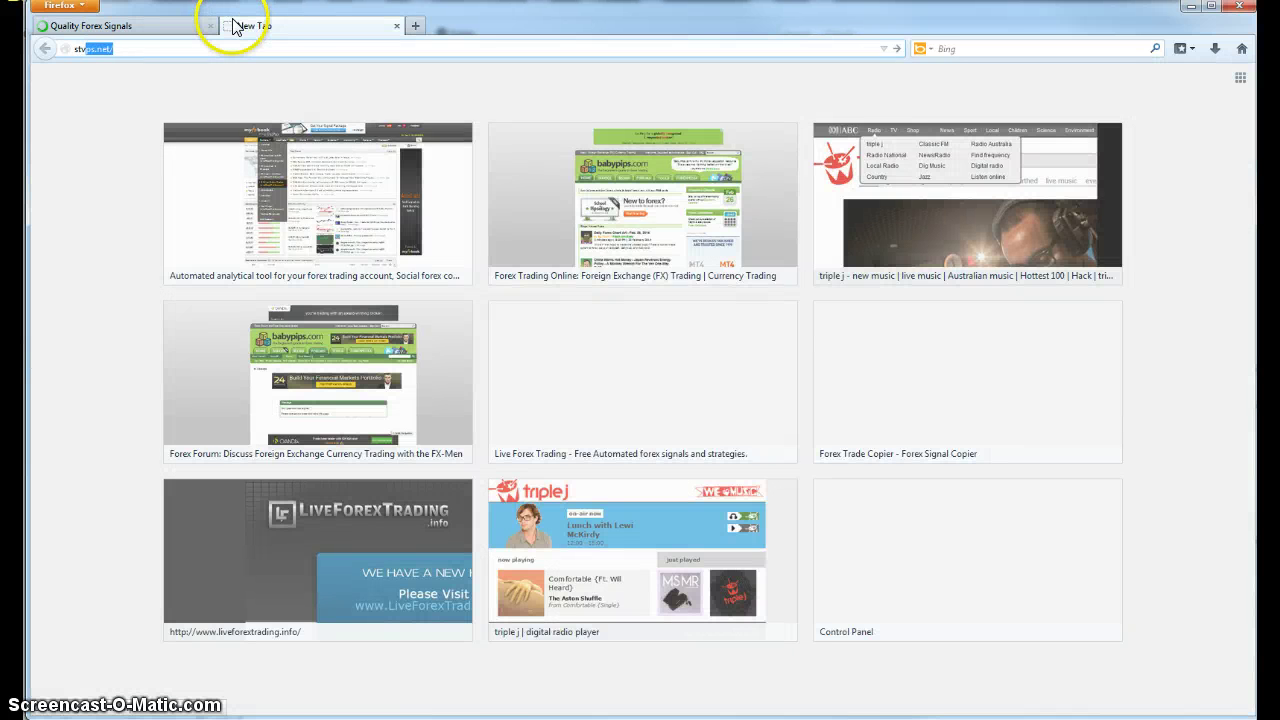
pyautogui.press('Return')
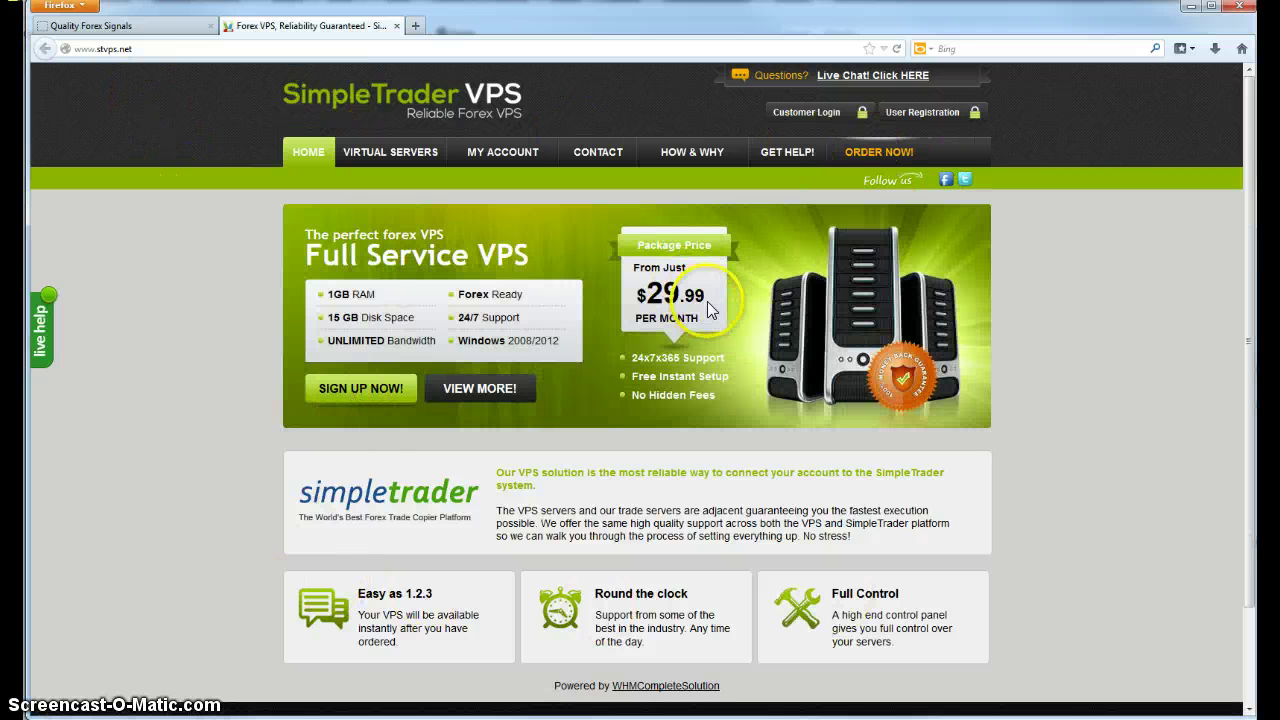
pyautogui.click(138, 28)
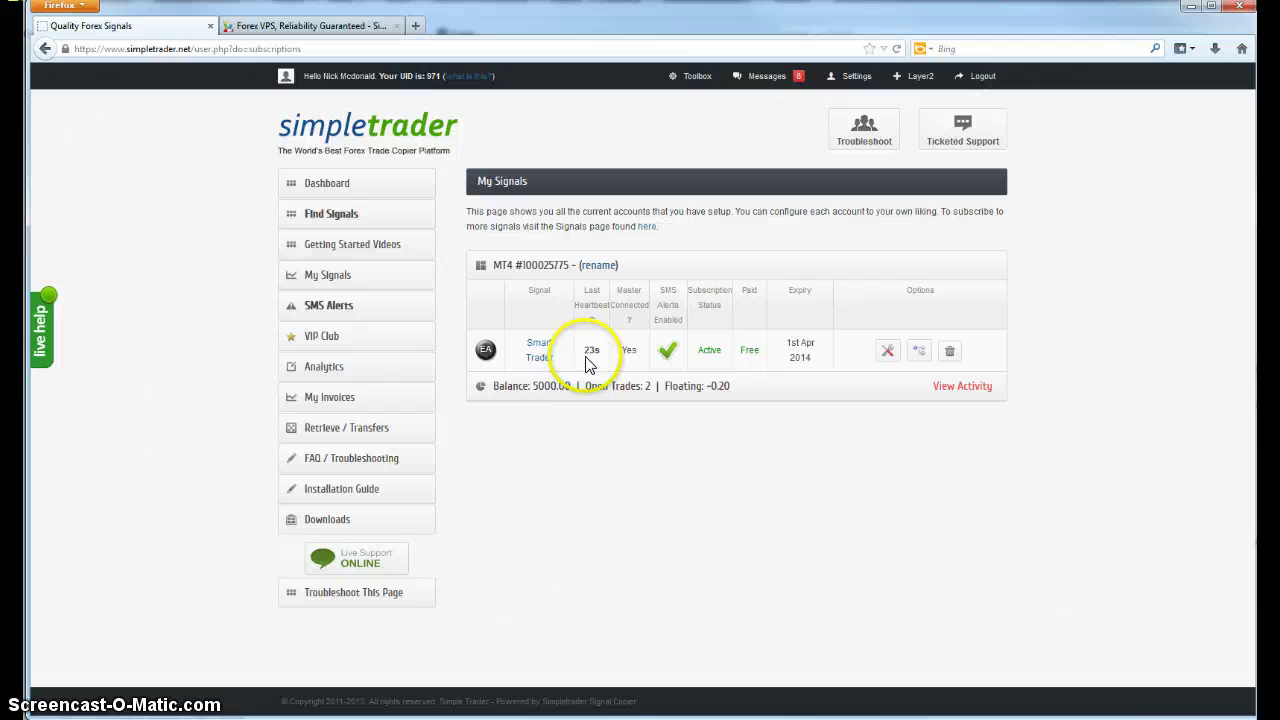
pyautogui.click(268, 26)
pyautogui.click(701, 152)
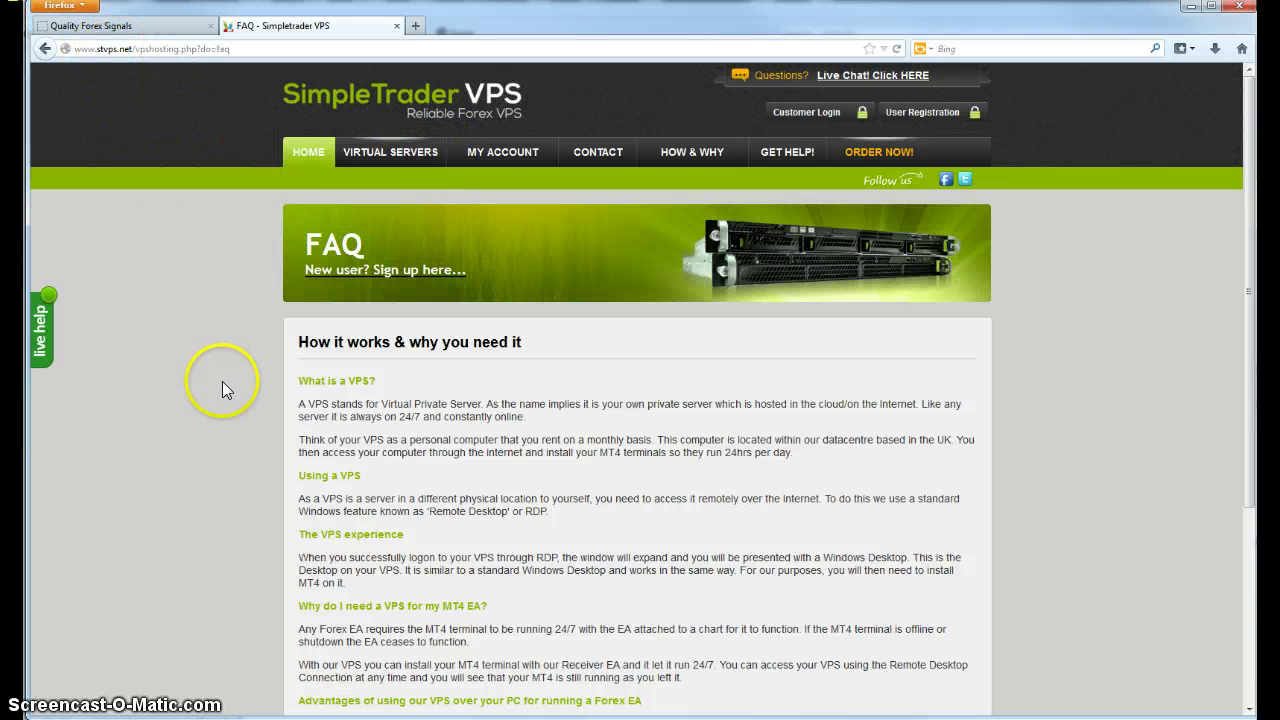
pyautogui.scroll(-5, 215, 374)
pyautogui.scroll(5, 215, 374)
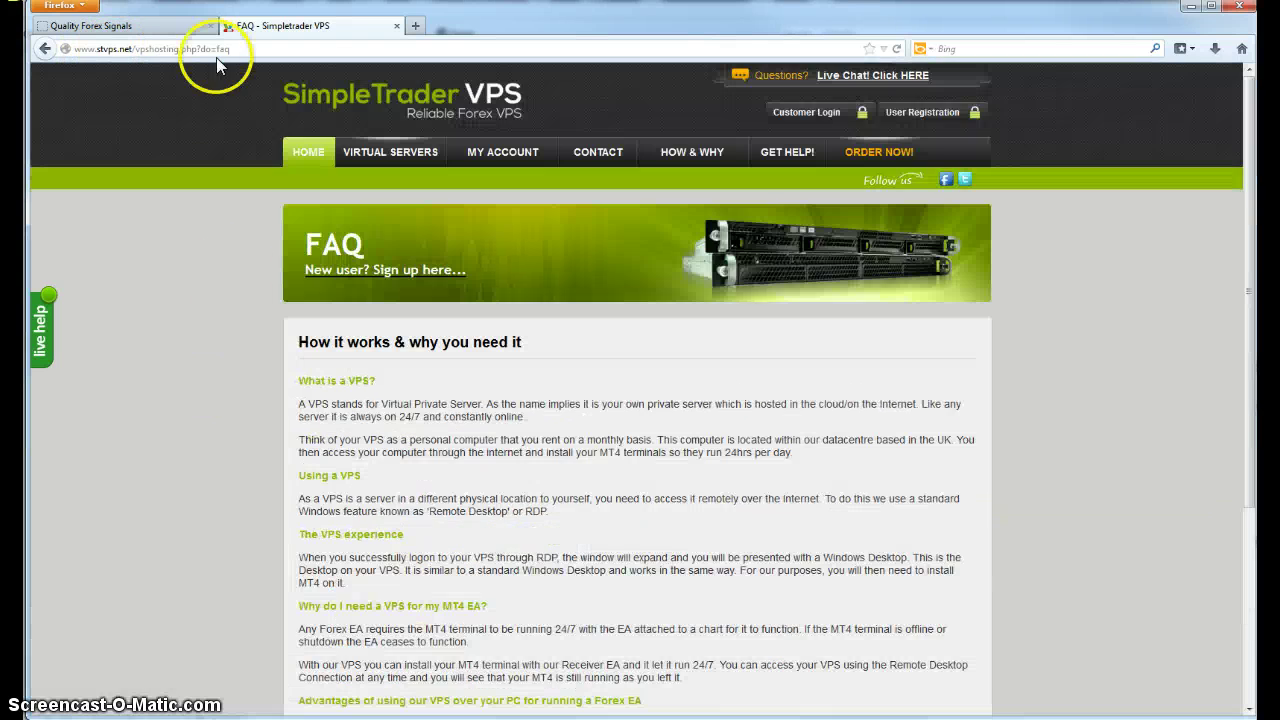
pyautogui.click(153, 28)
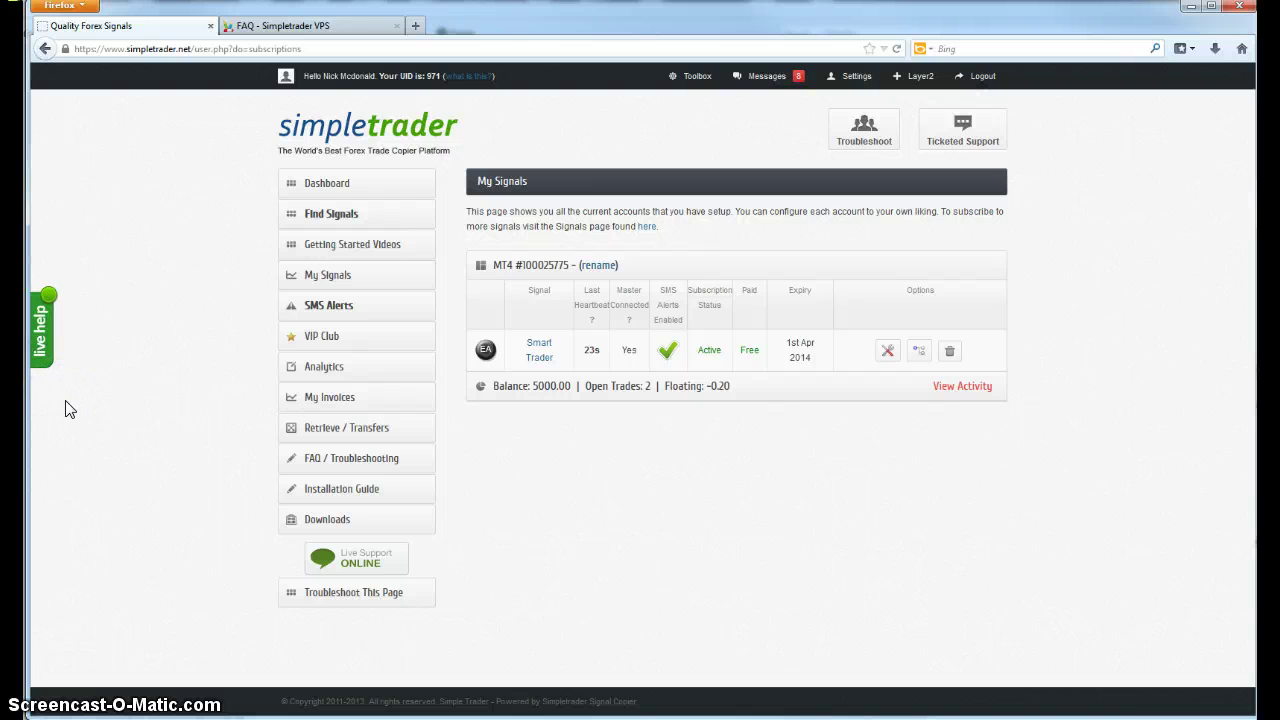
pyautogui.click(47, 335)
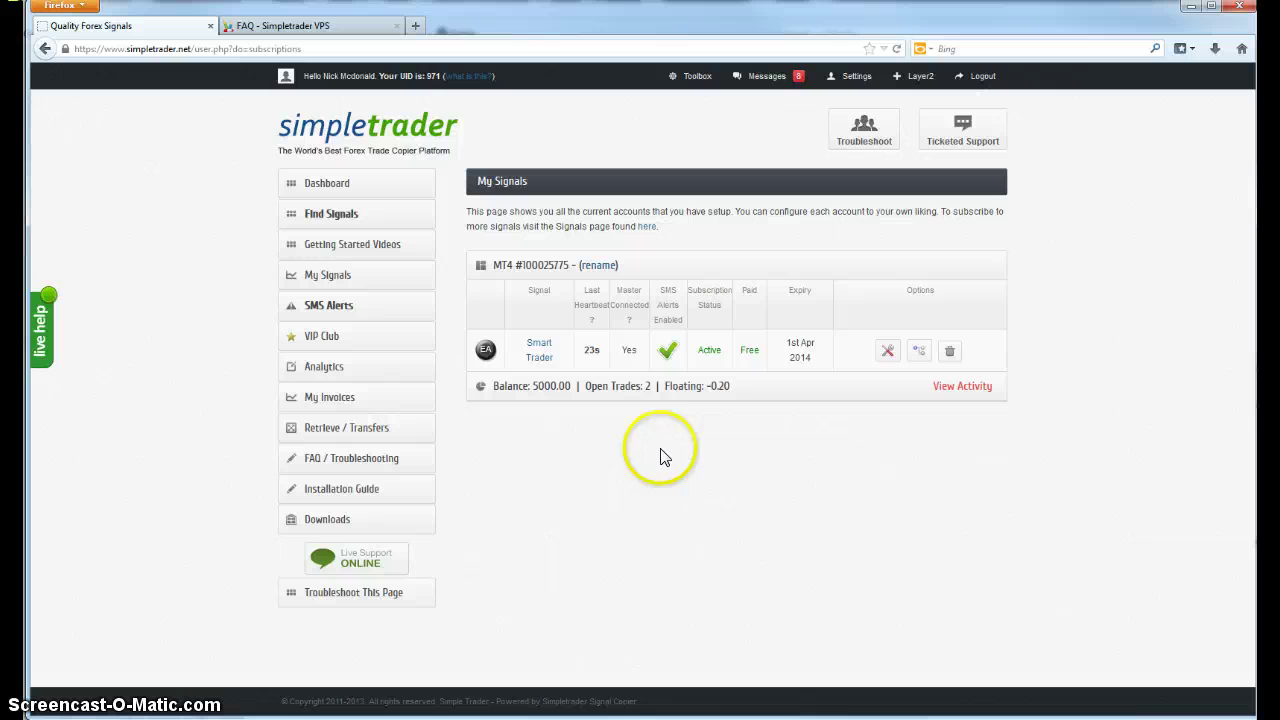